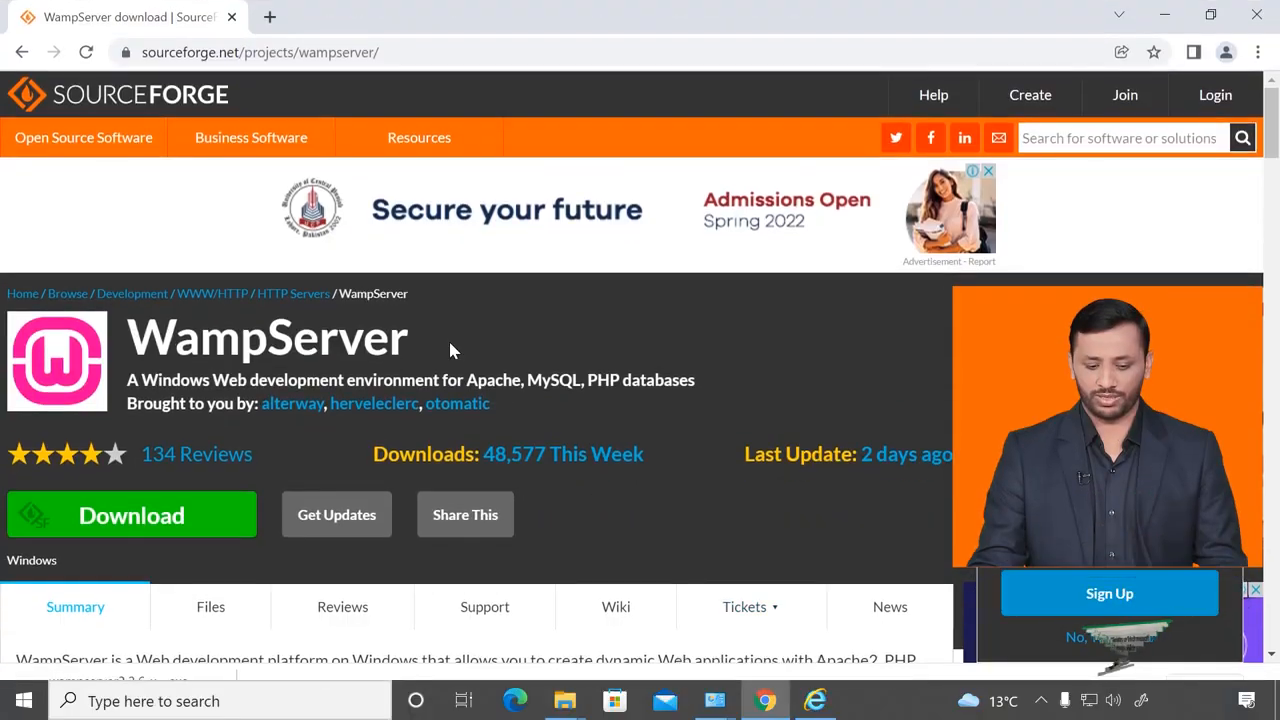
Open a new blank Chrome tab next to the WampServer SourceForge download page.
click(269, 17)
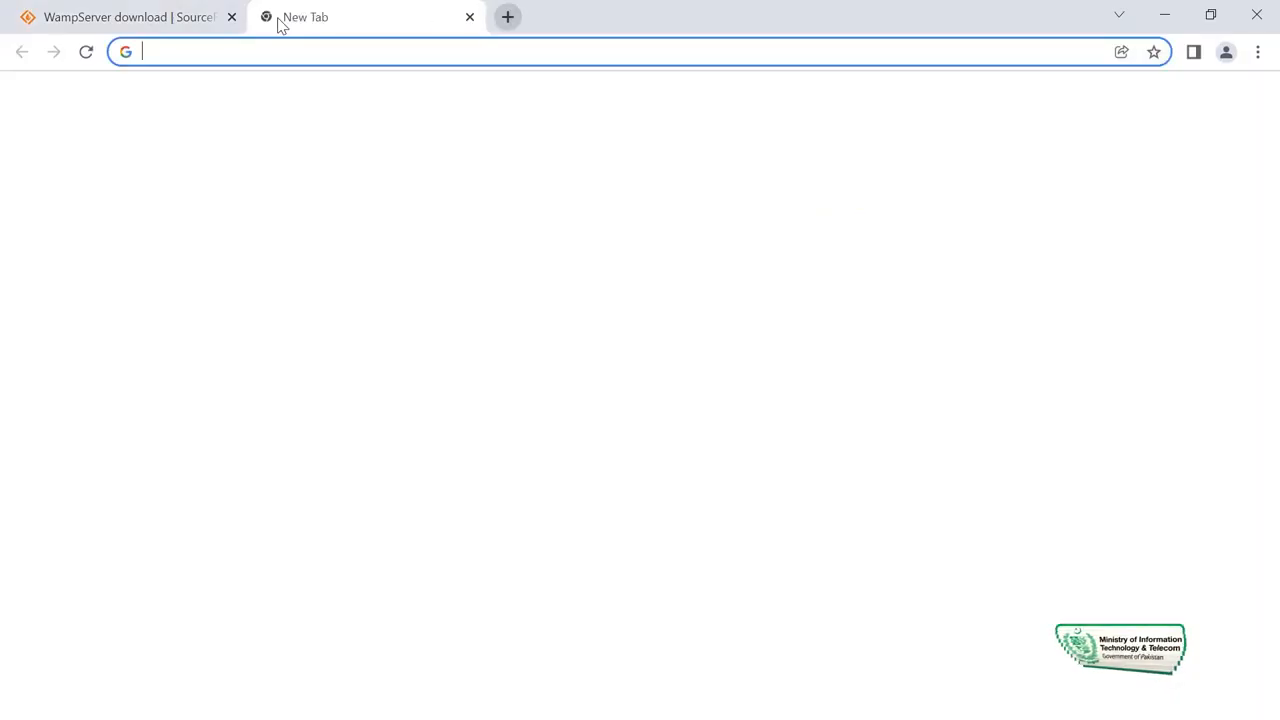
Search 'local by f' and open localwp.com's Download Local form with Windows as the platform.
text(local)
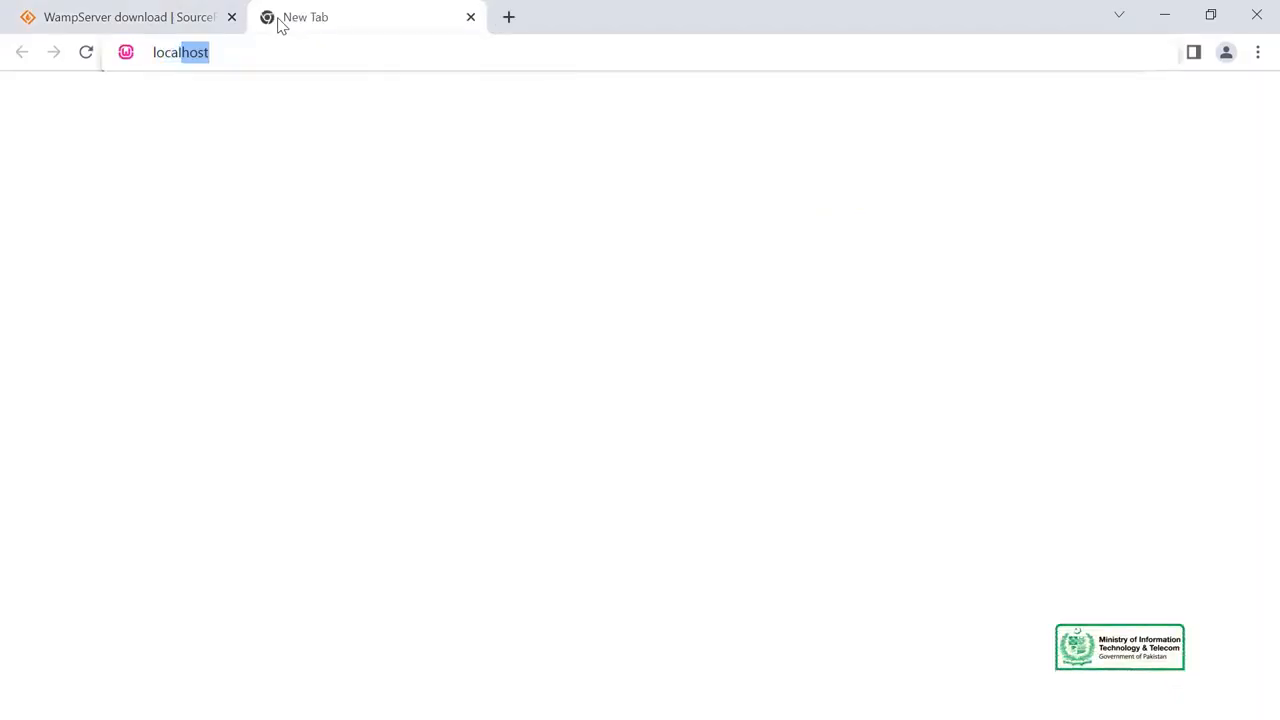
text( by )
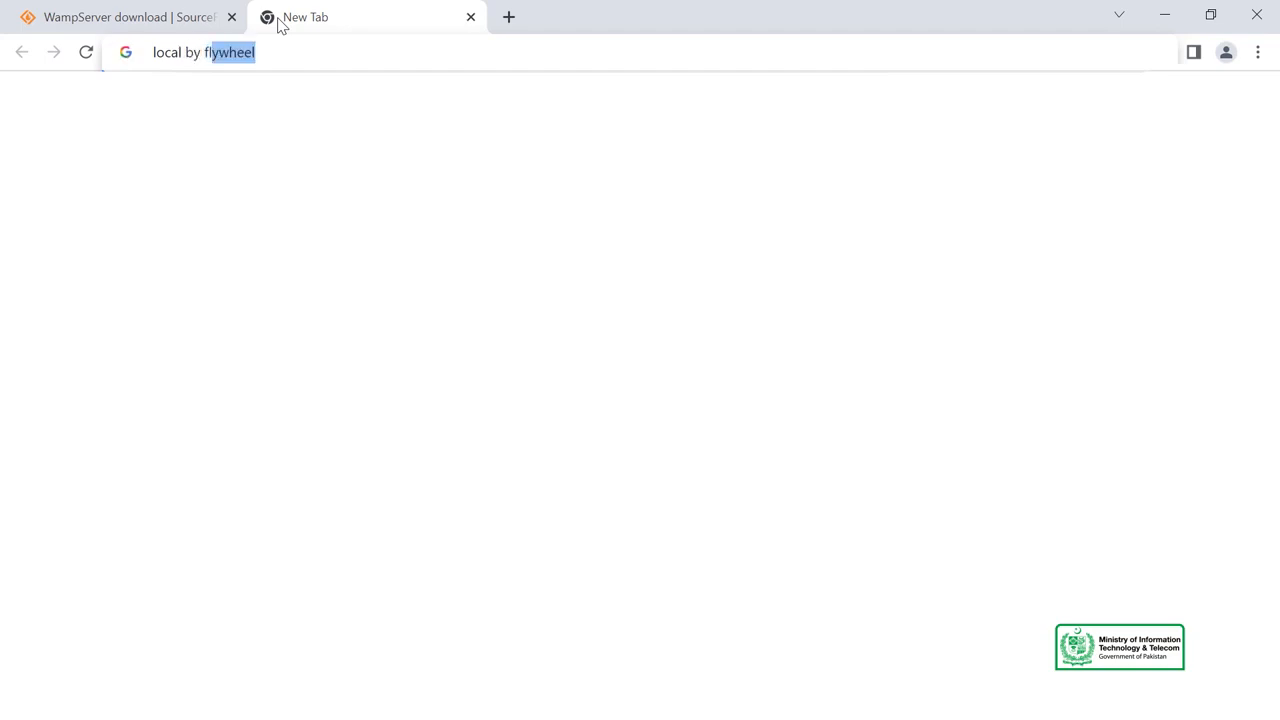
text(f)
key(Return)
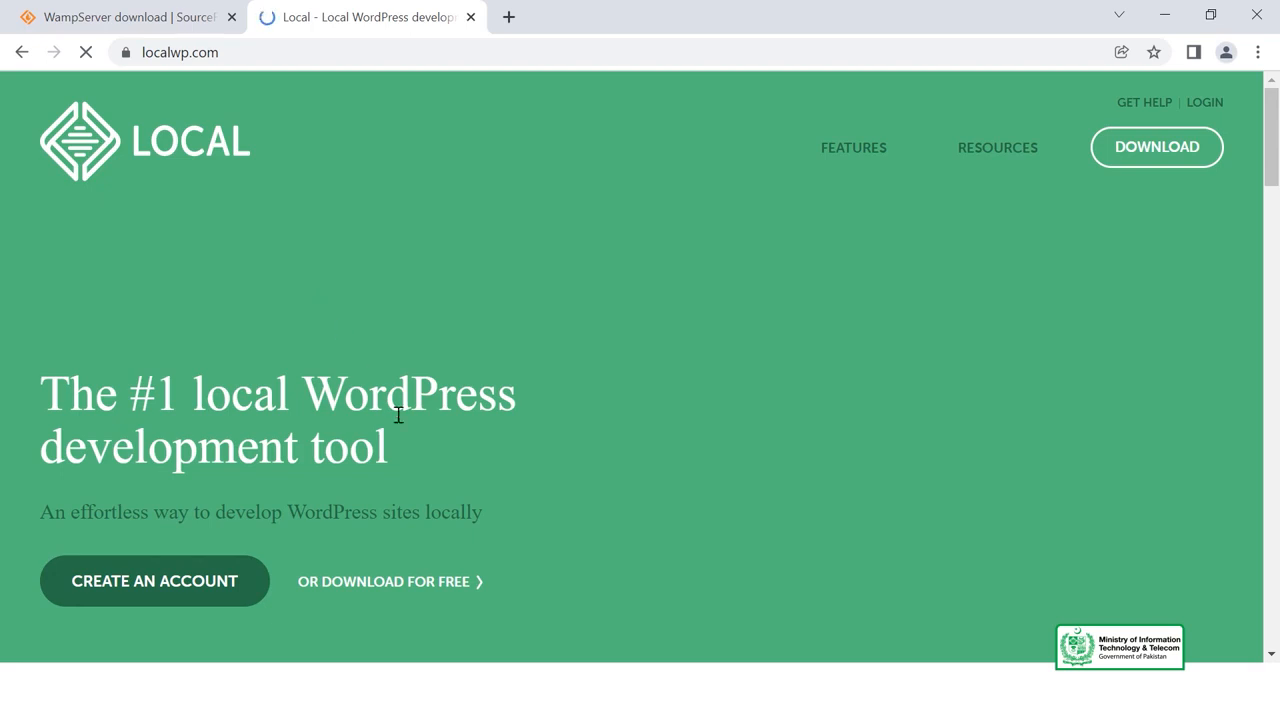
click(1188, 146)
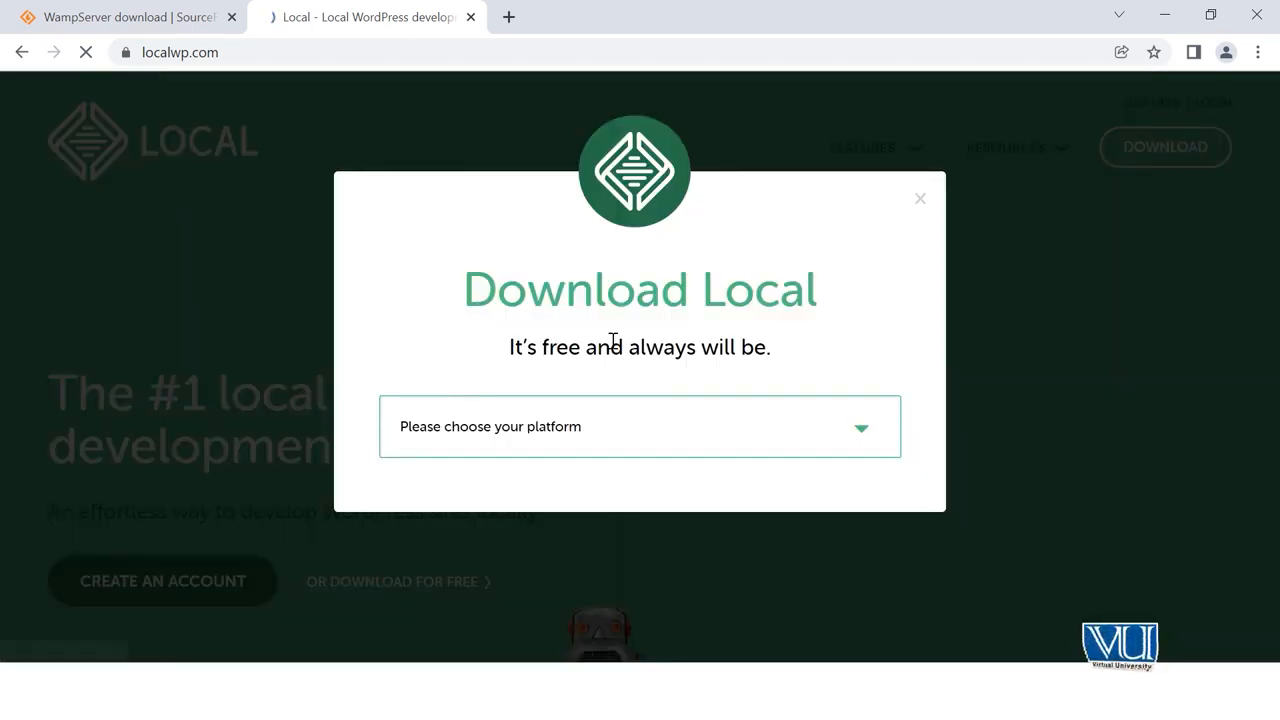
click(592, 427)
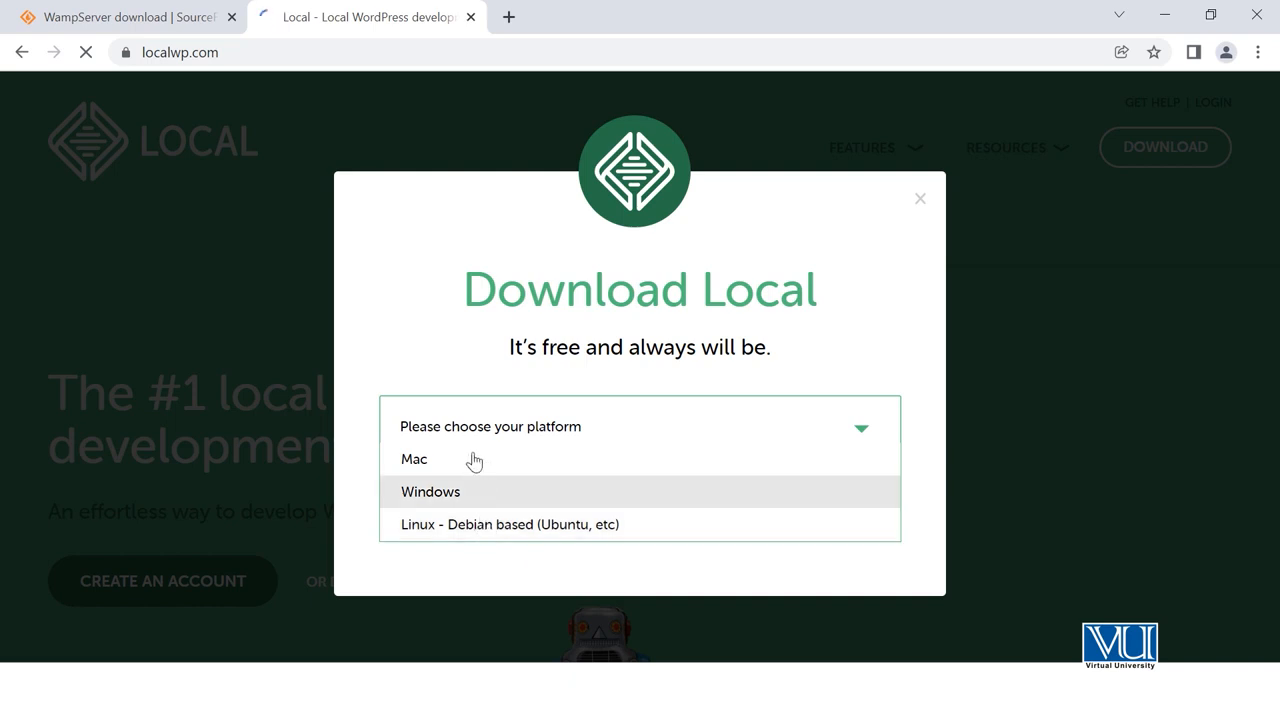
click(489, 491)
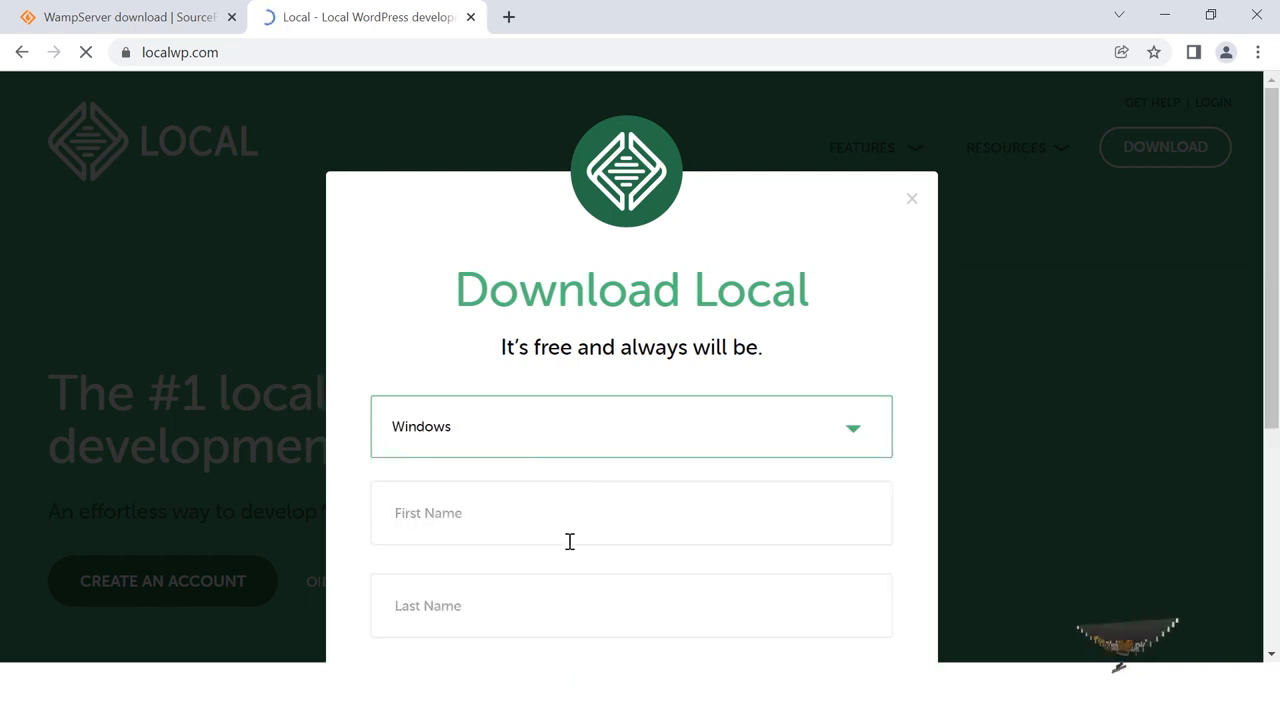
Begin the download form's first name field, then return to the Desktop folder holding the installers.
scroll(569, 540, down, 3)
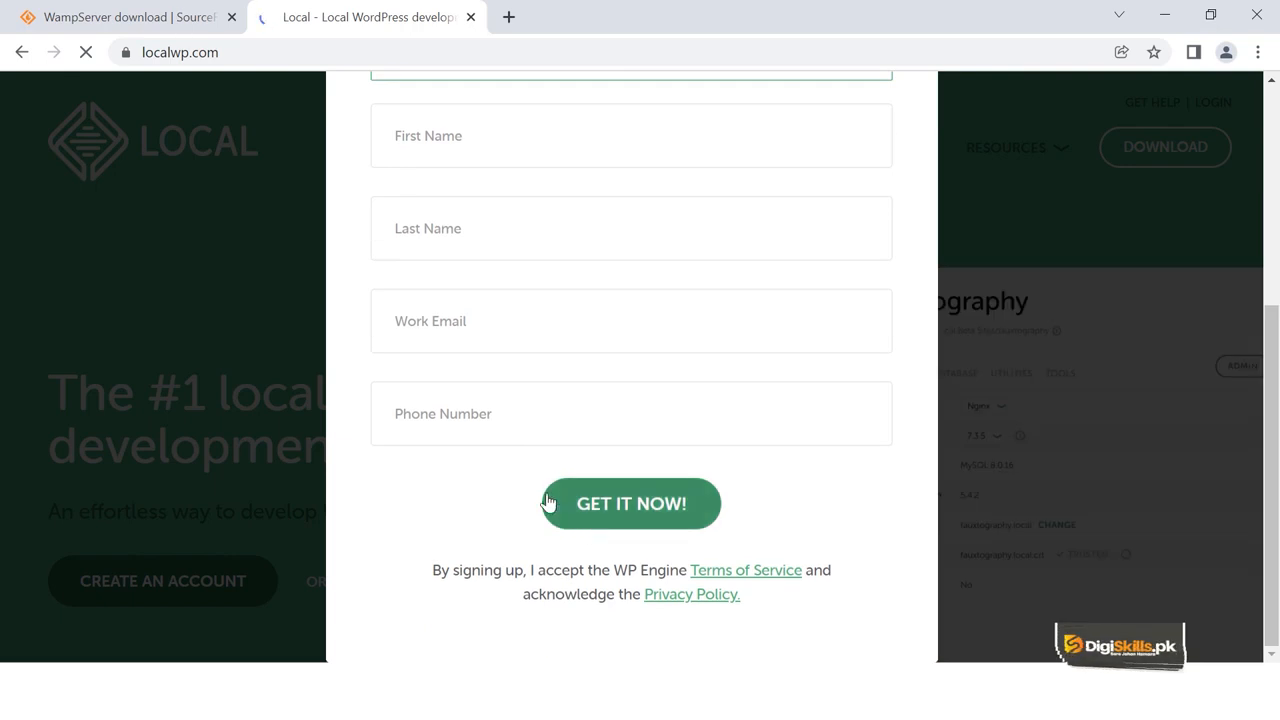
scroll(492, 380, up, 3)
click(467, 499)
scroll(595, 550, down, 4)
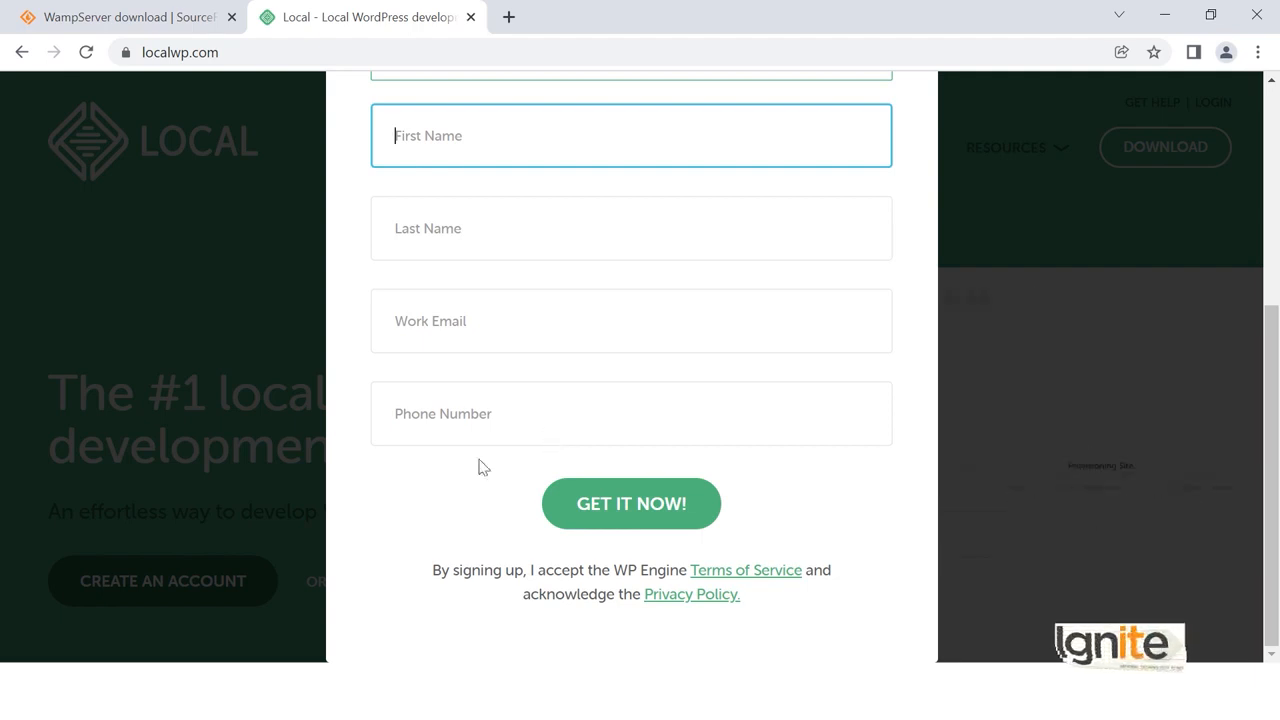
mouse_move(251, 706)
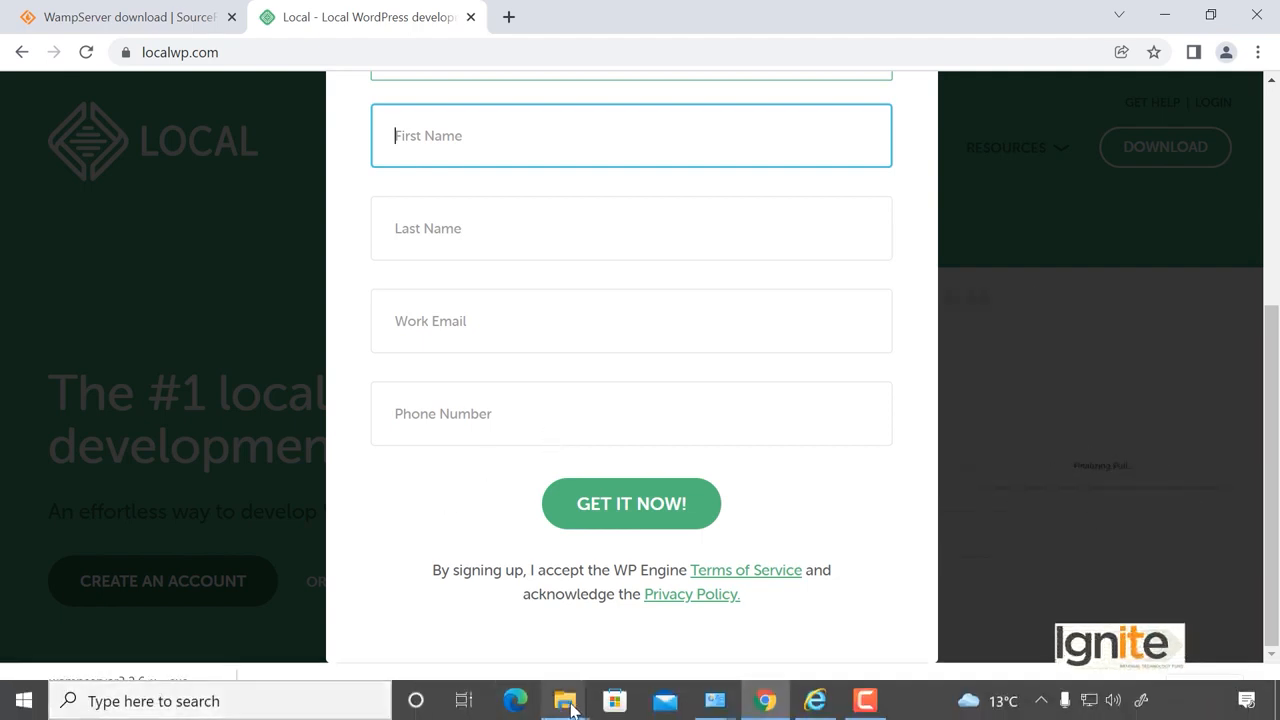
mouse_move(571, 708)
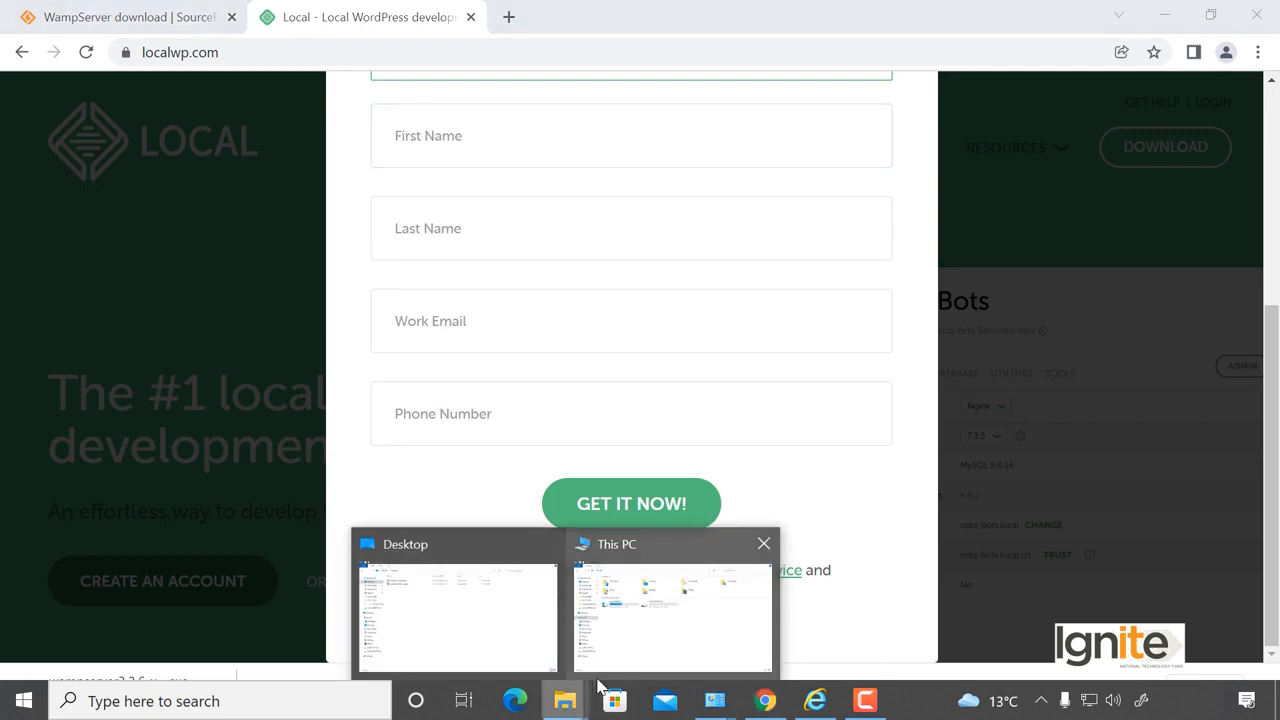
click(488, 612)
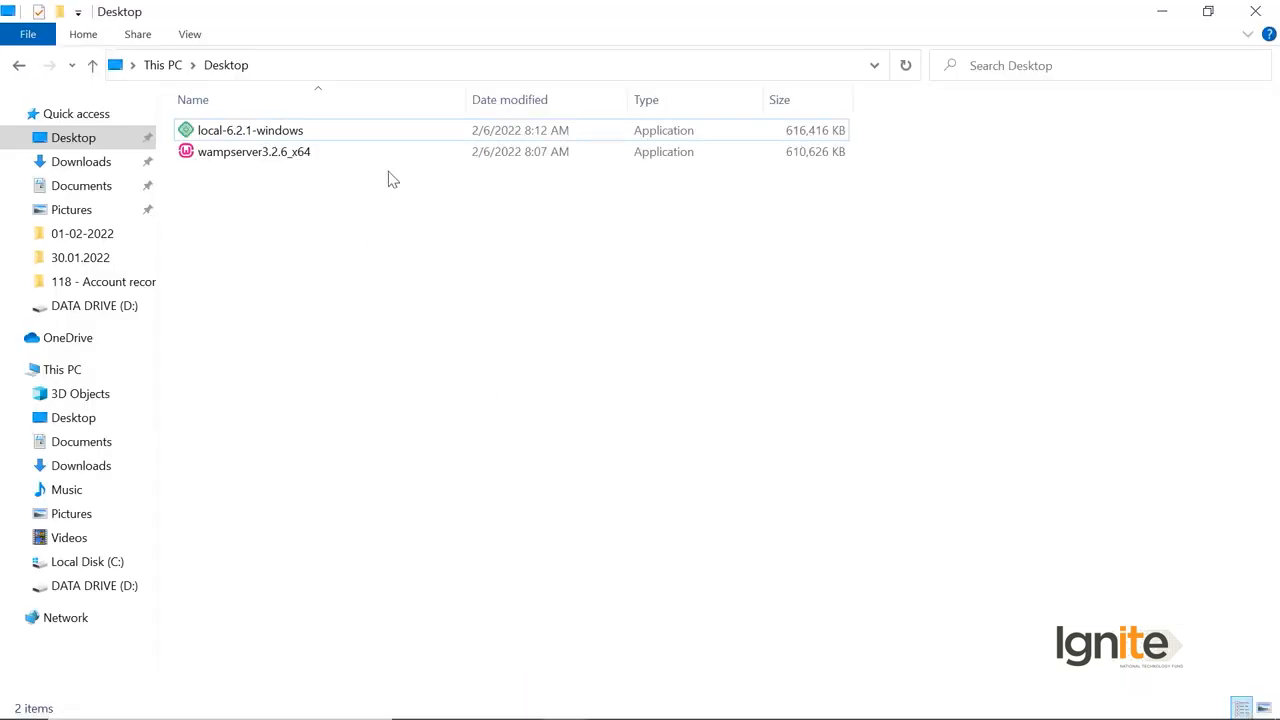
Install Local 6.2.1 for the current user only in the default folder and launch it.
double_click(380, 132)
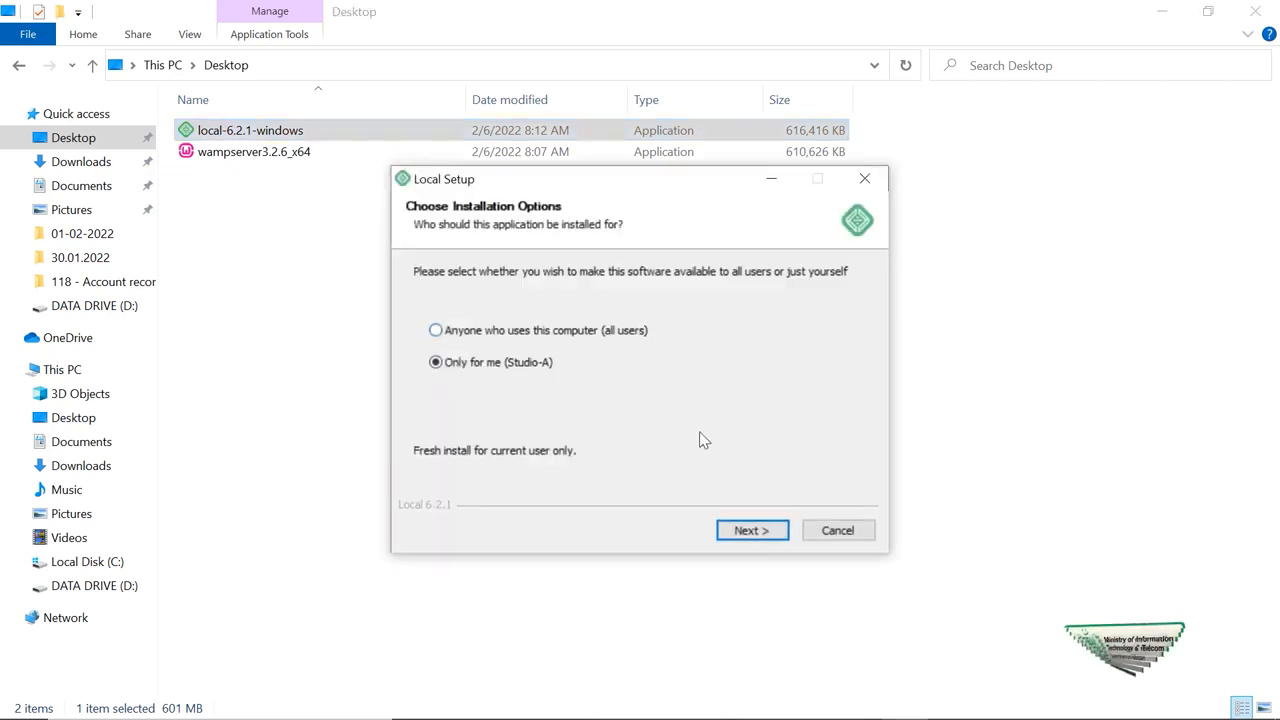
click(740, 534)
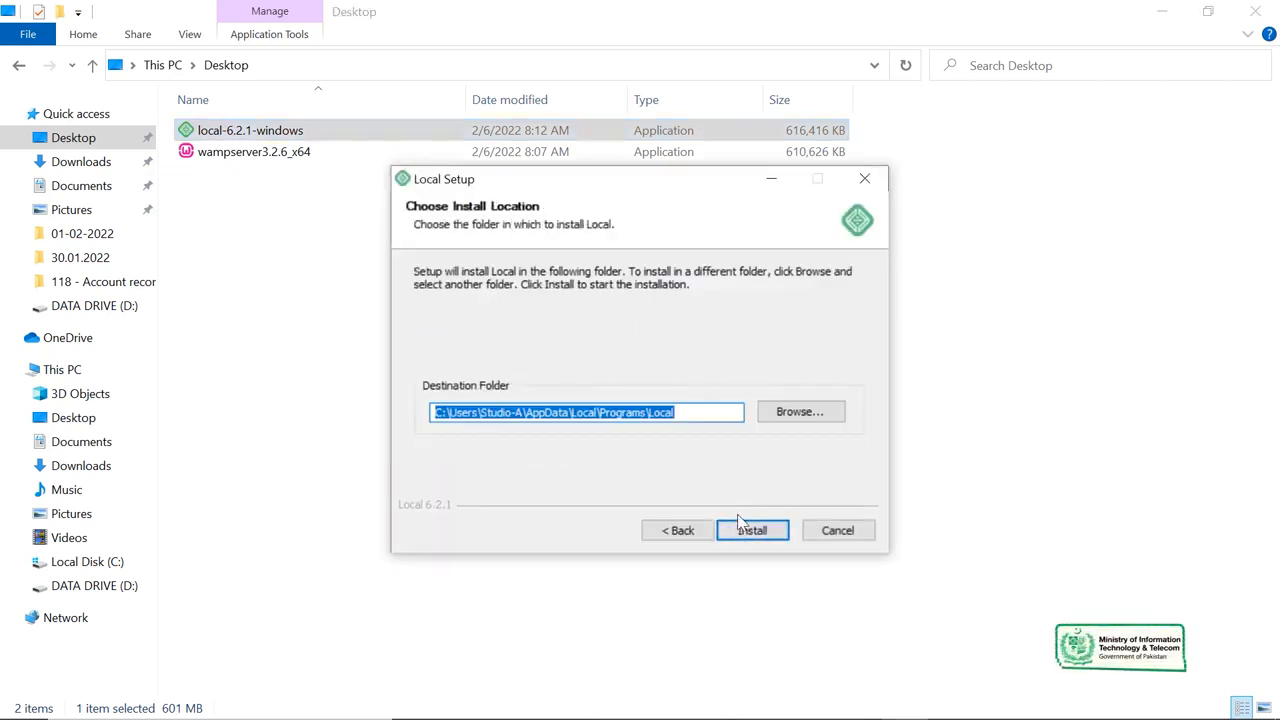
click(743, 532)
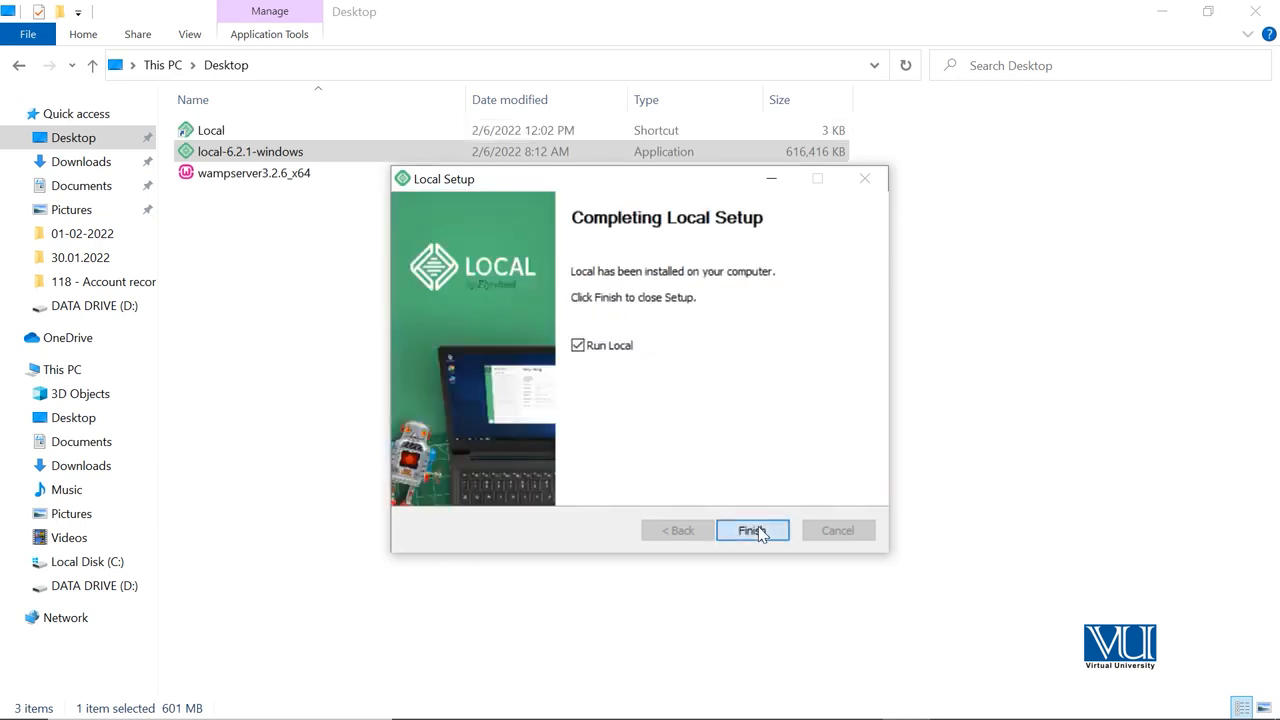
click(752, 530)
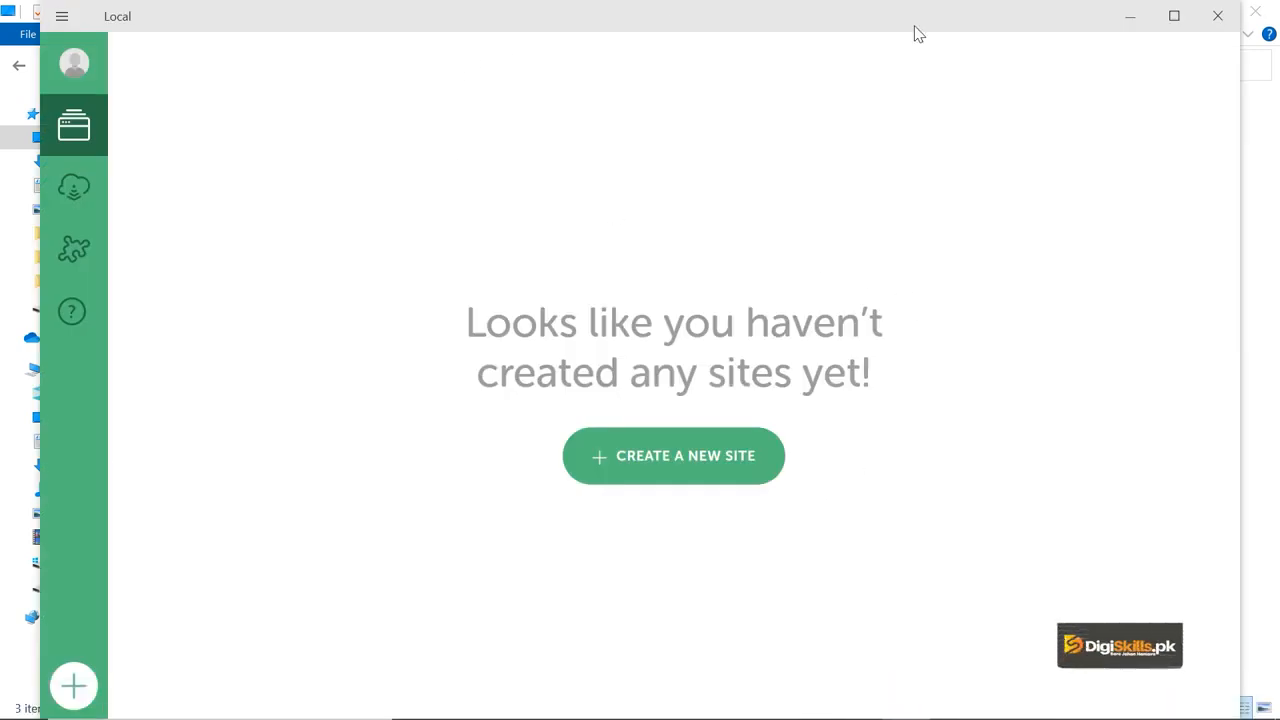
Maximize Local and start a new site named Demo.
click(1174, 16)
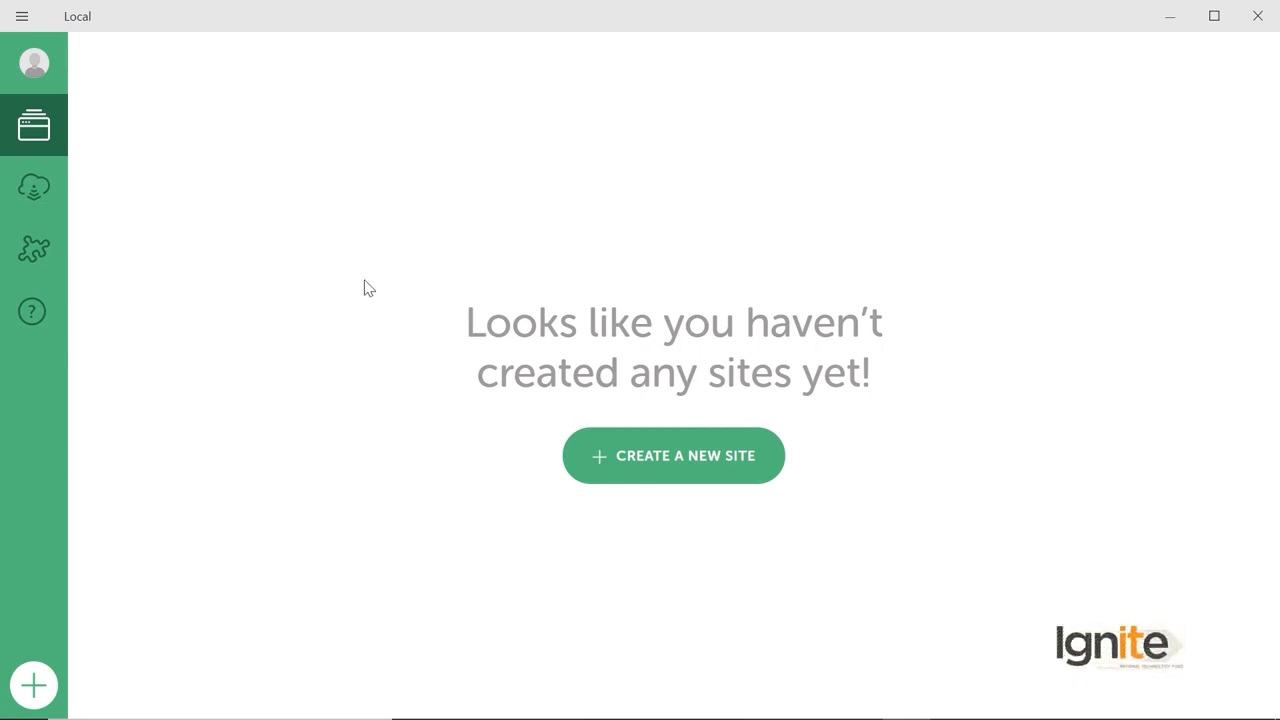
click(650, 472)
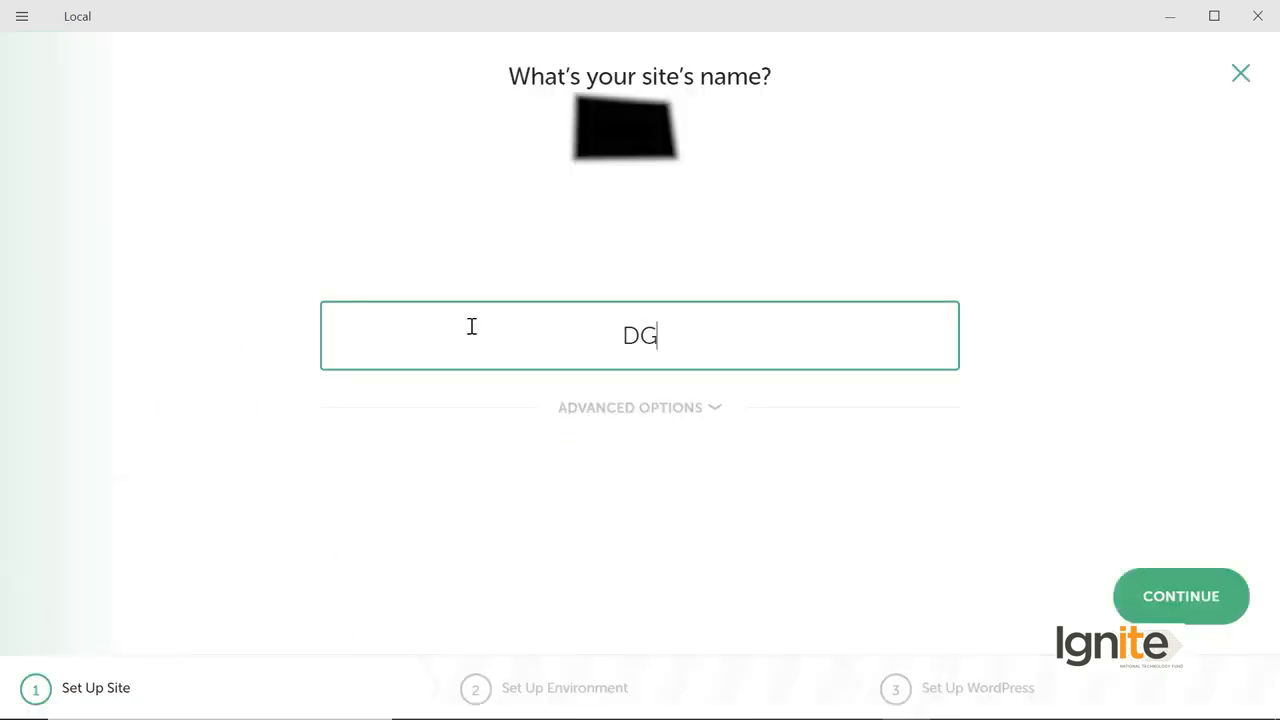
text(Demo)
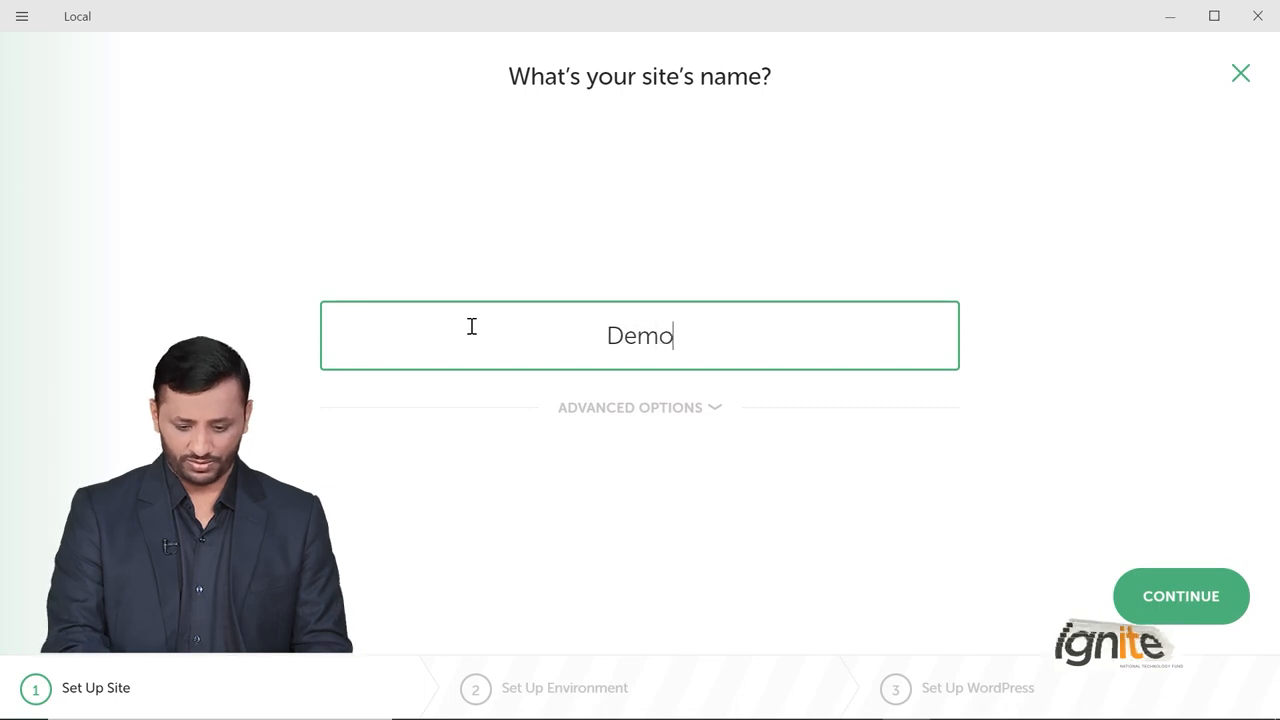
Replace 'demo' in the site domain with 'kashif', keep no blueprint, and continue.
click(595, 410)
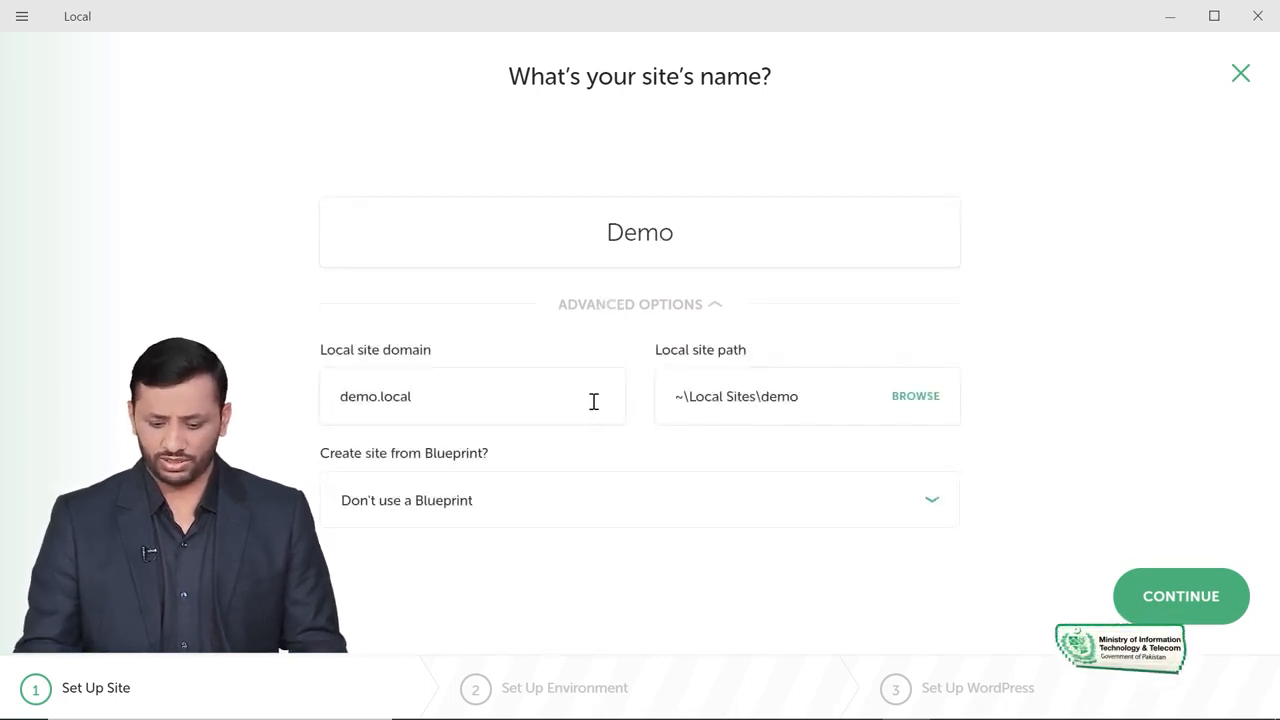
click(454, 396)
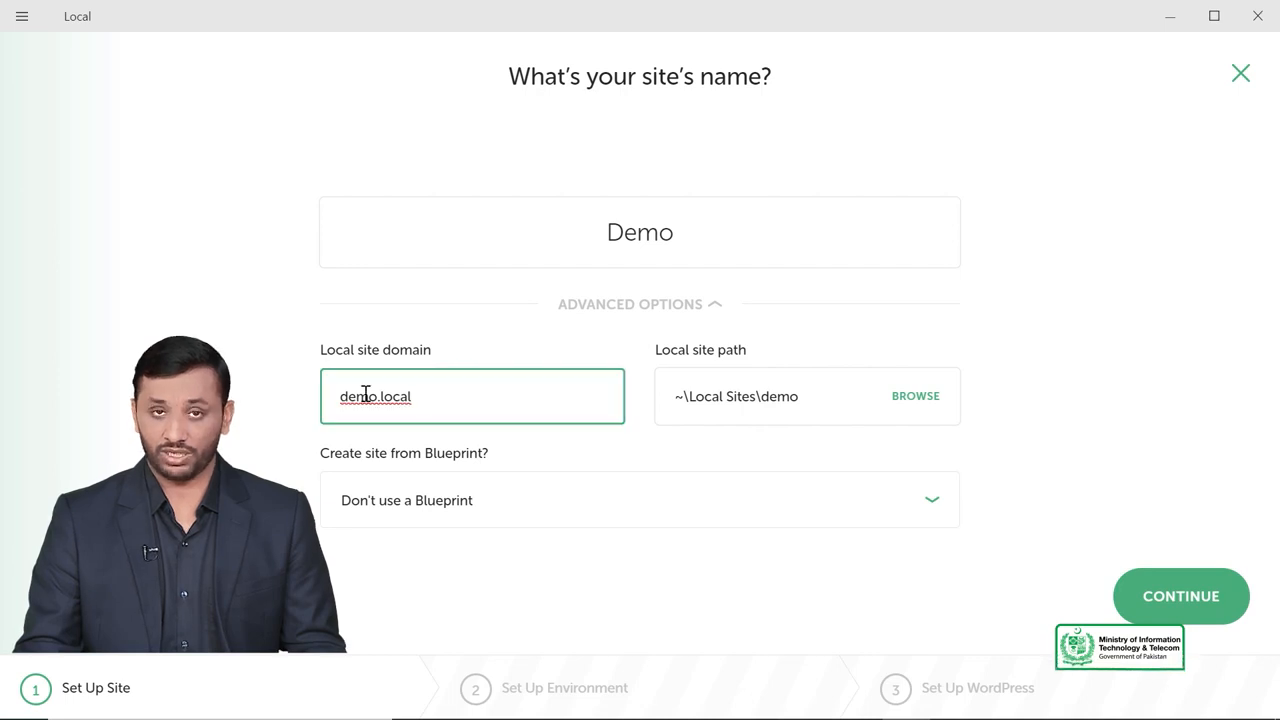
click(428, 390)
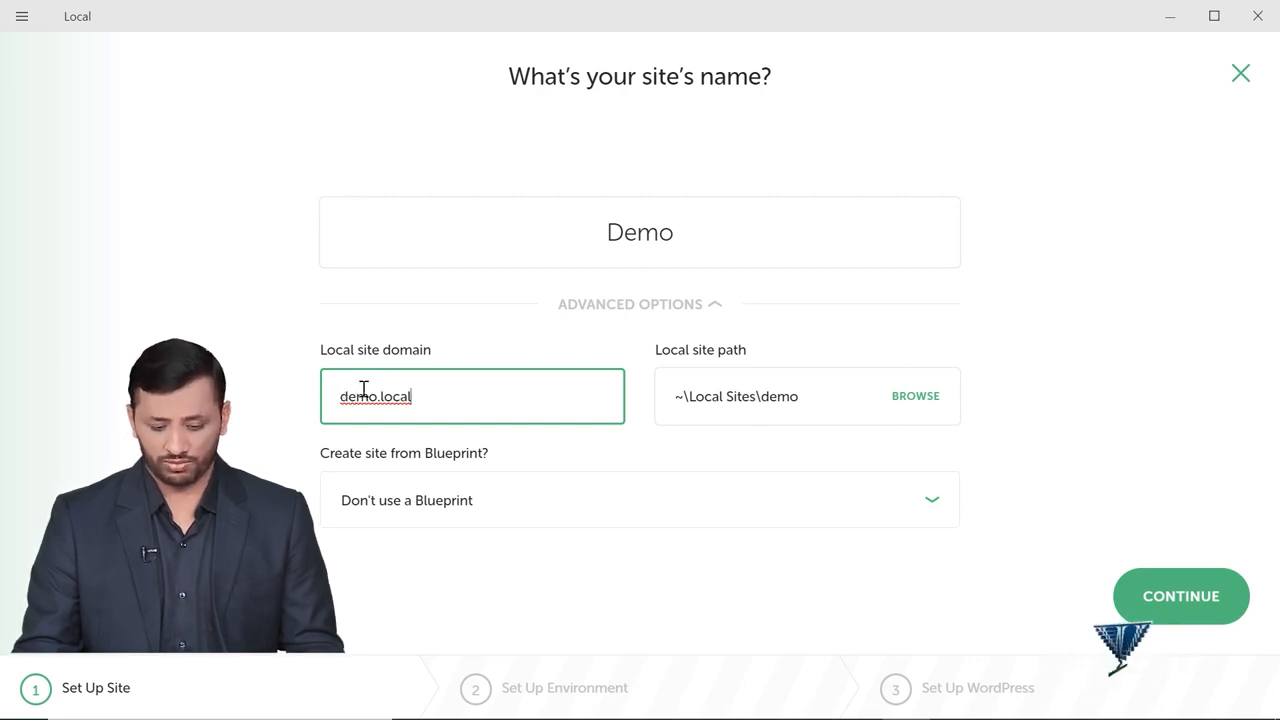
drag(377, 392, 331, 395)
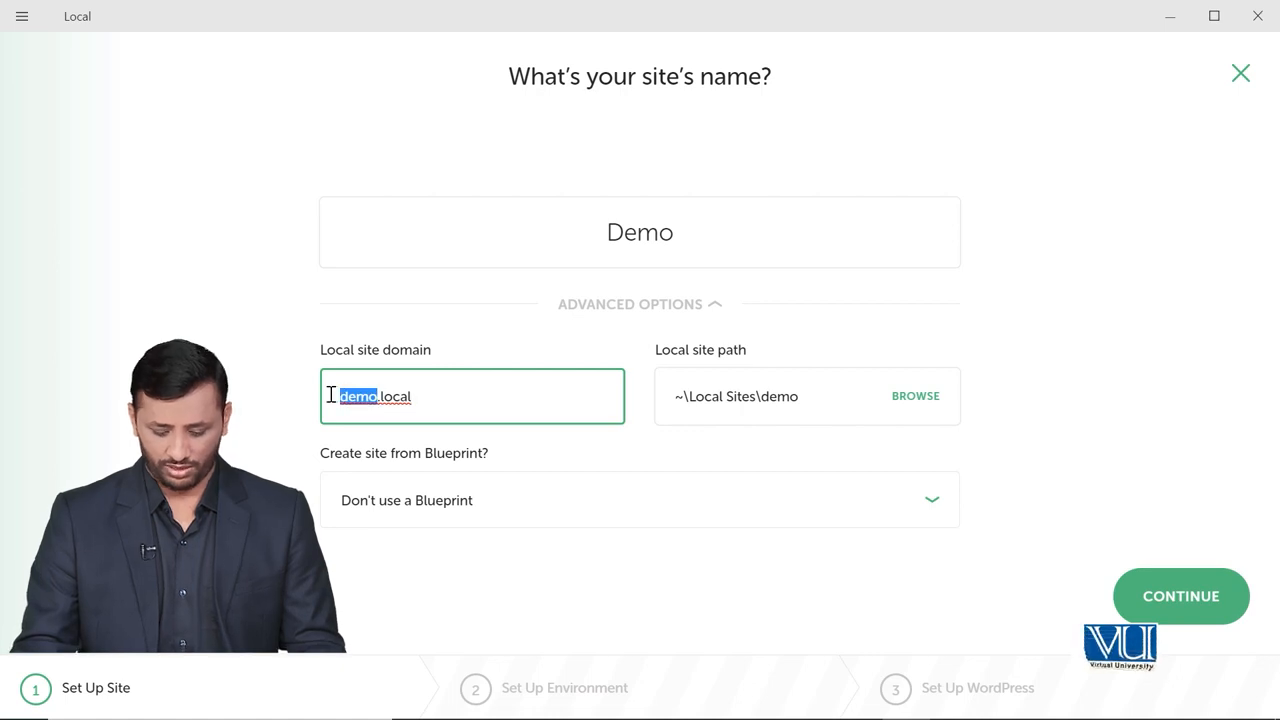
text(kashif)
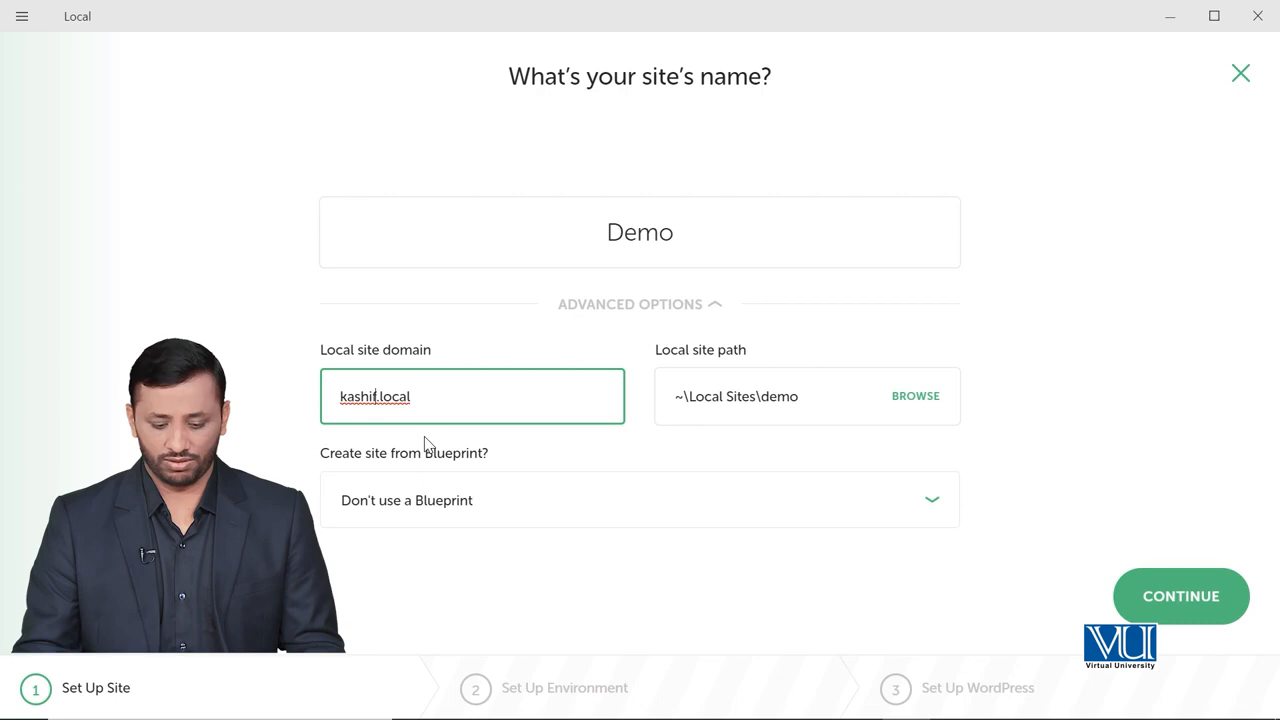
click(499, 500)
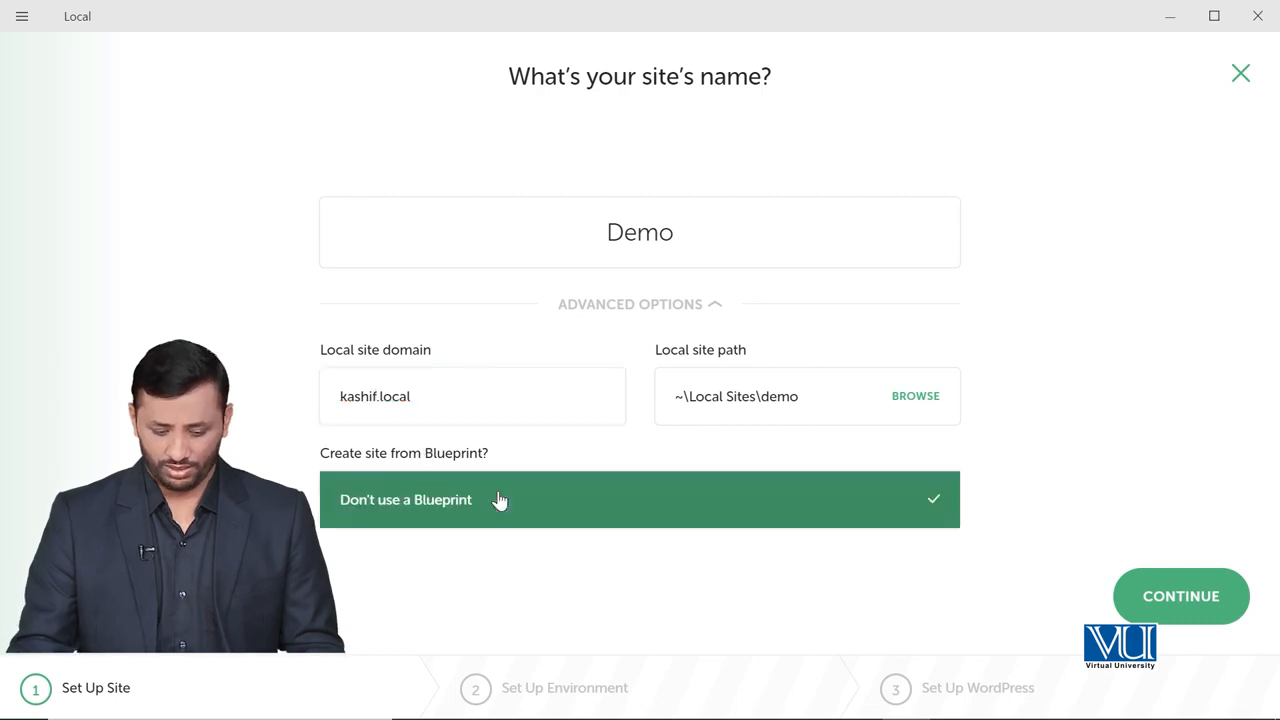
click(549, 505)
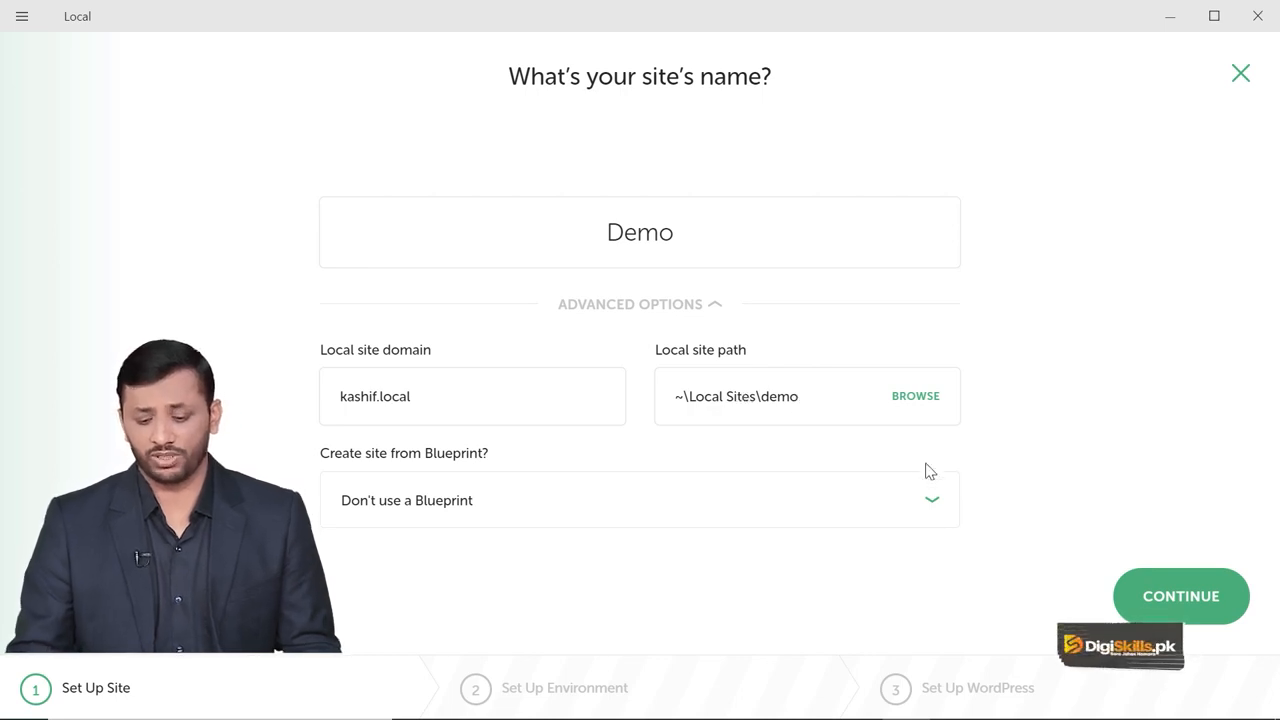
click(1174, 591)
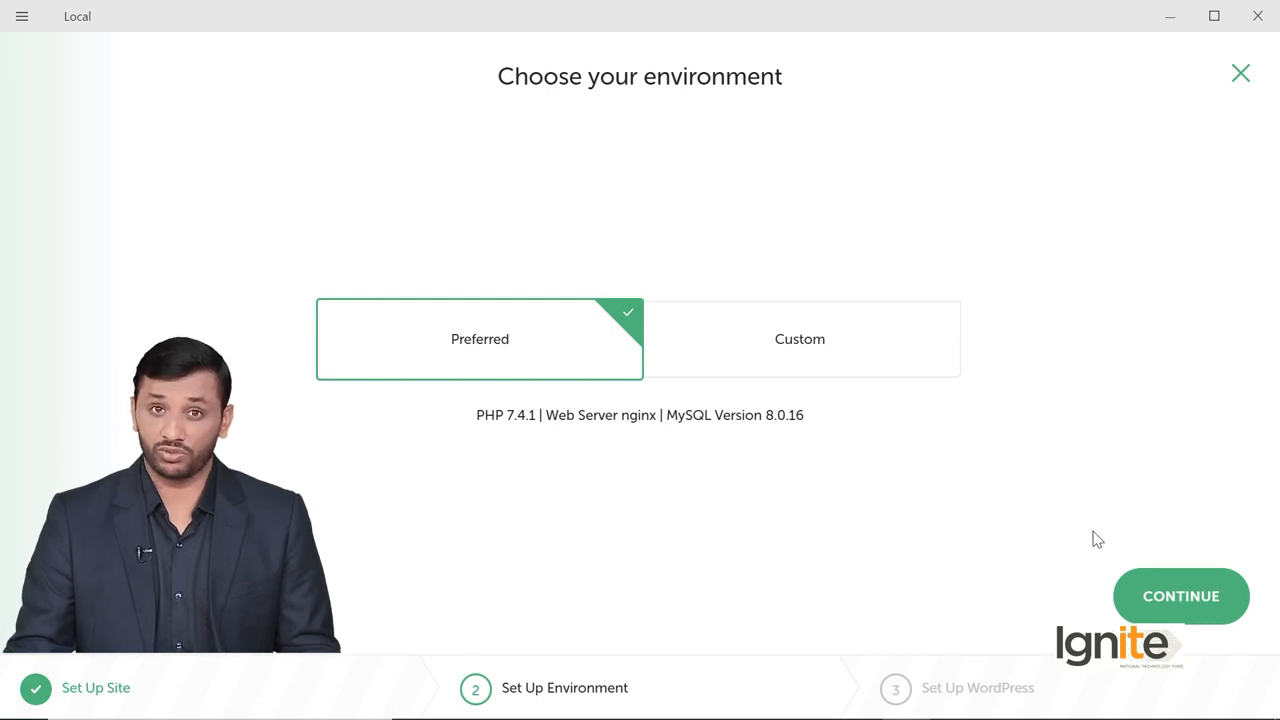
Keep the Preferred environment with PHP 7.4.1, nginx and MySQL 8.0.16, and continue.
click(1177, 609)
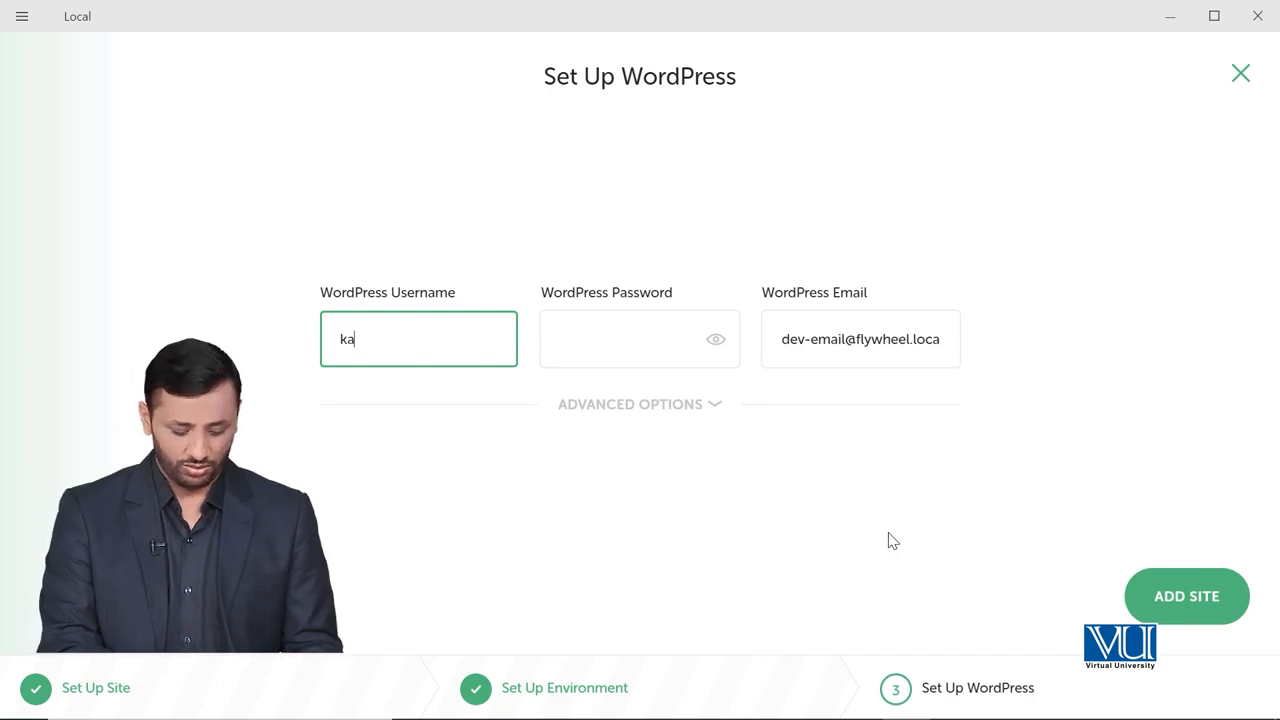
Enter the WordPress password and admin e-mail, leave multisite off, and add the Demo site.
click(563, 345)
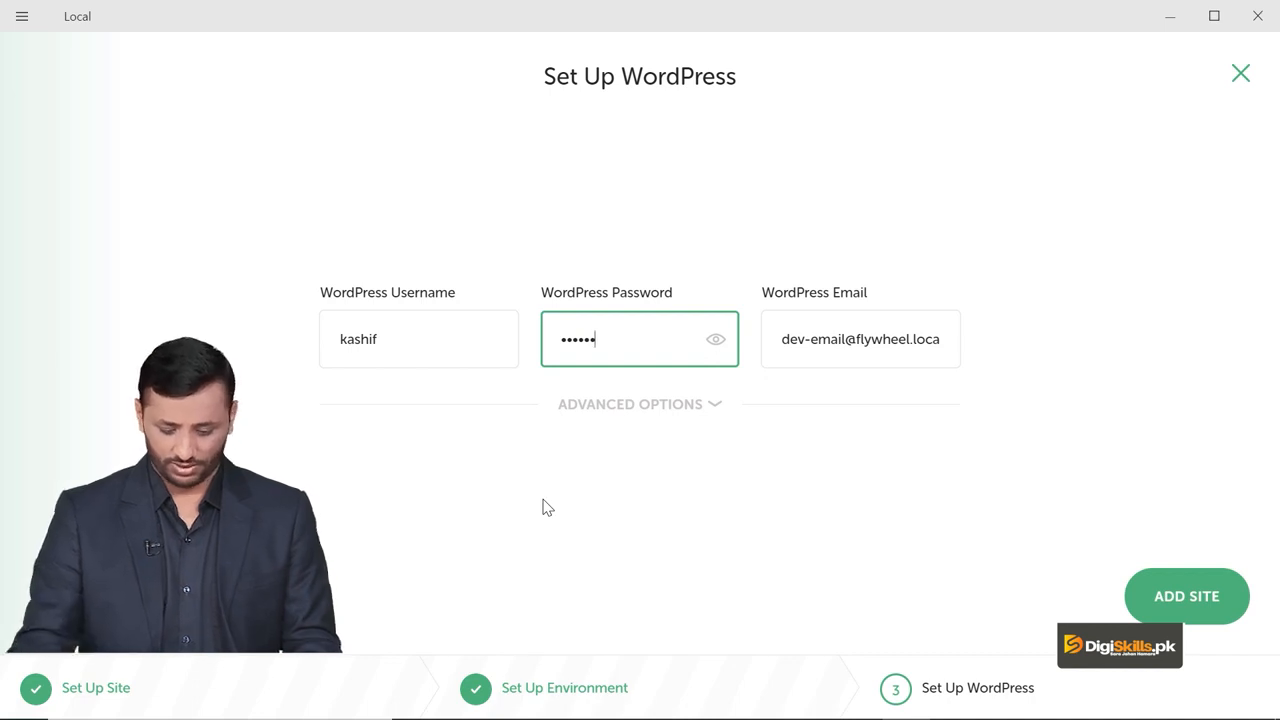
drag(941, 342, 772, 344)
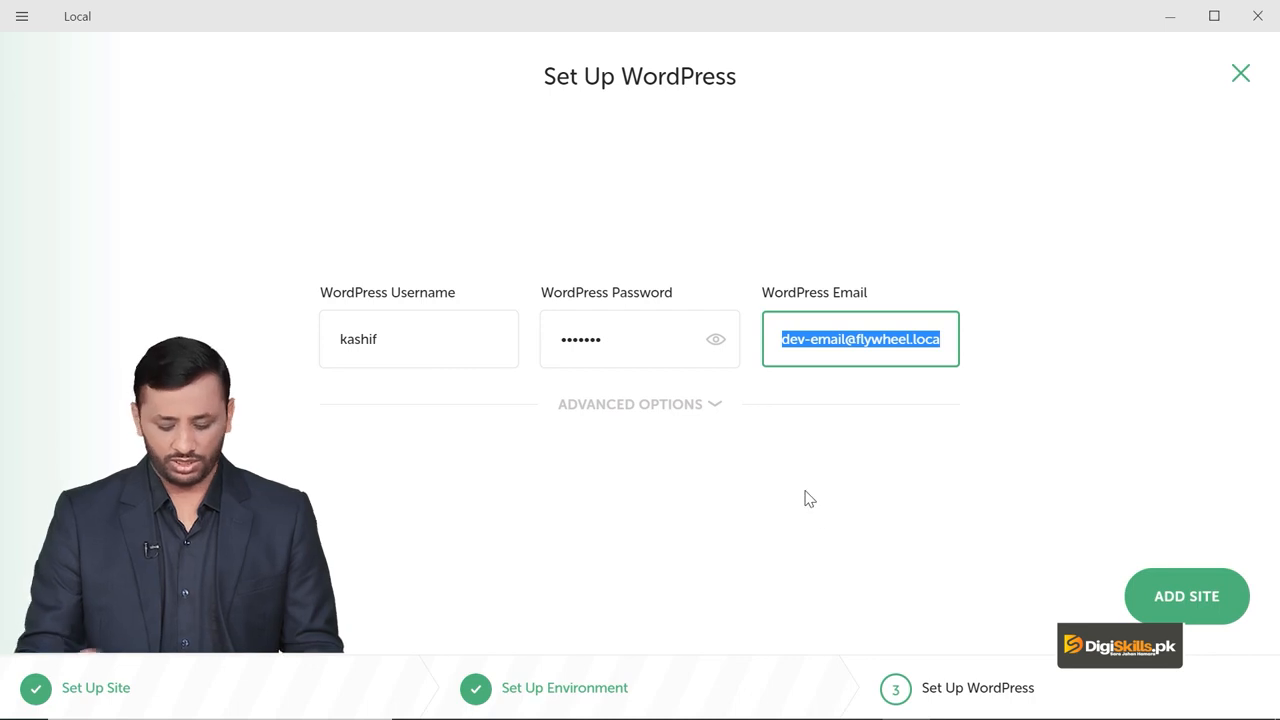
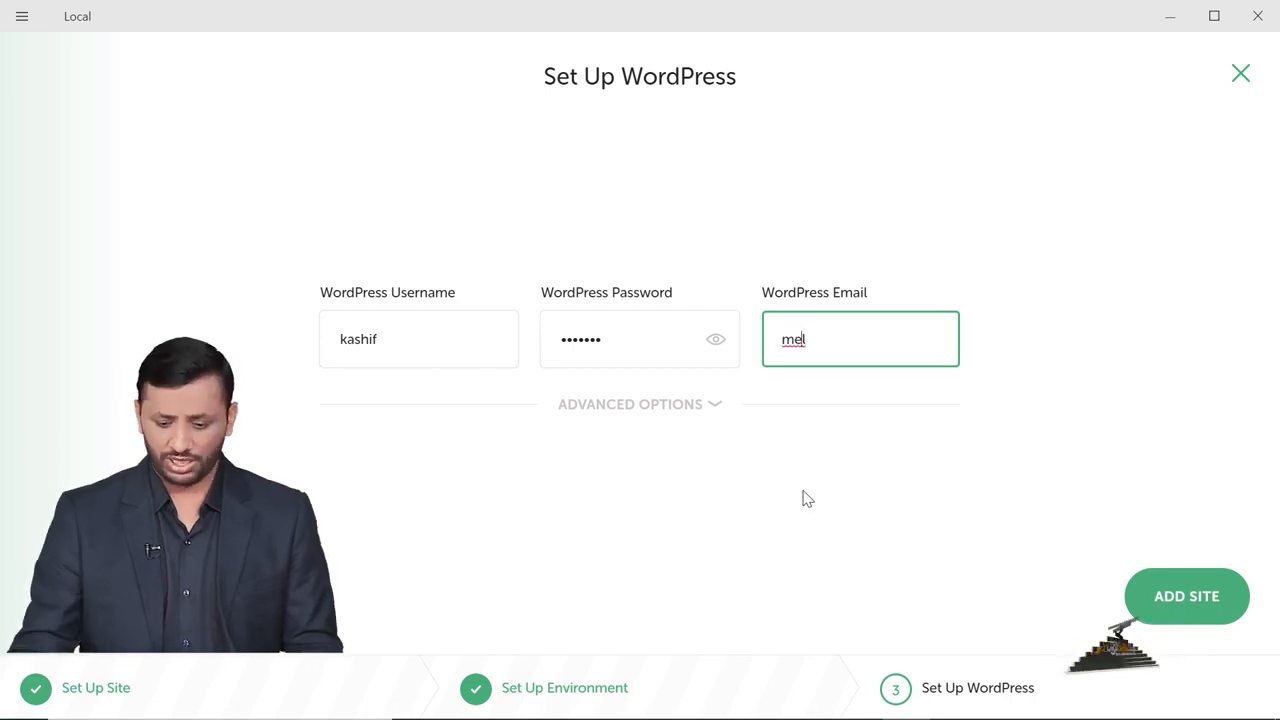
drag(813, 363, 777, 331)
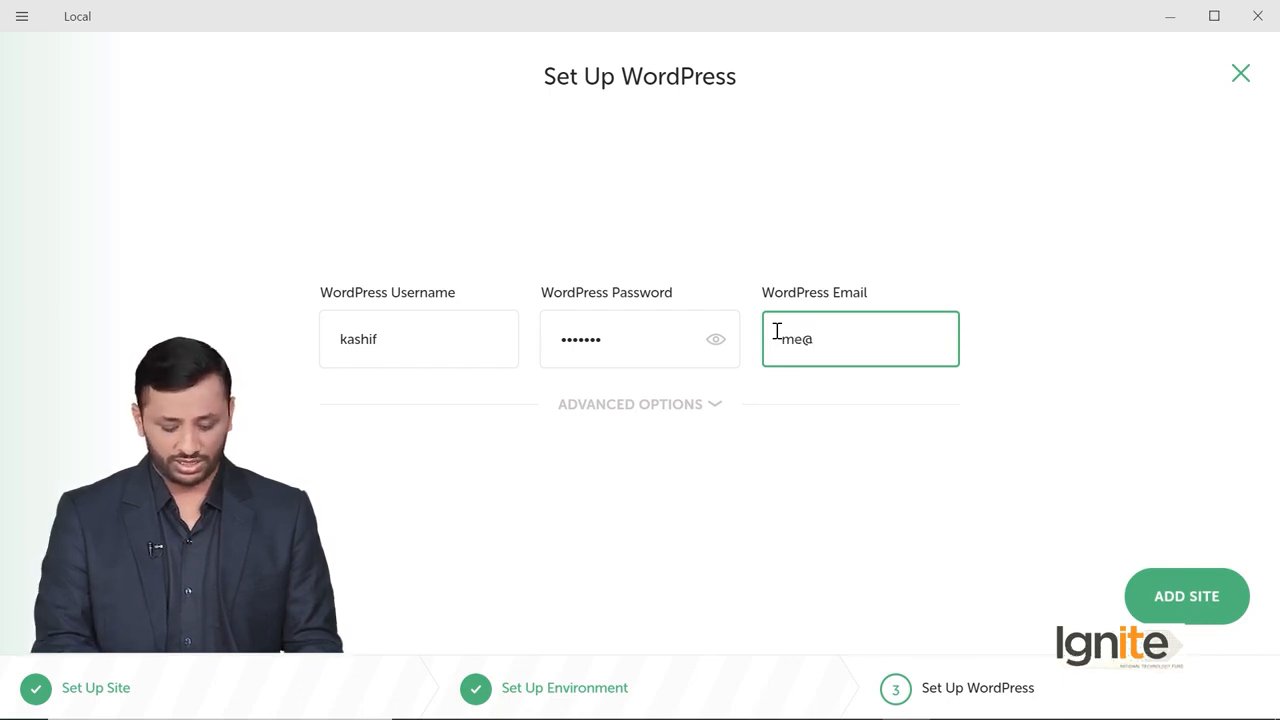
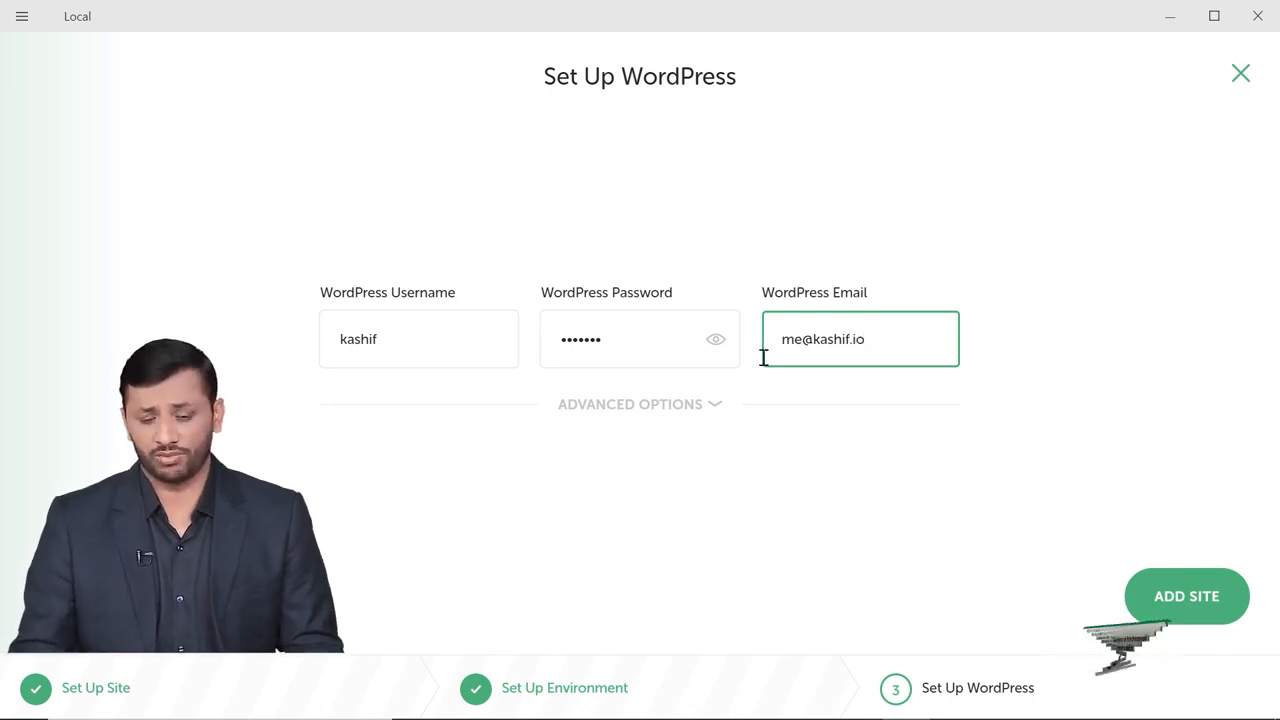
click(684, 416)
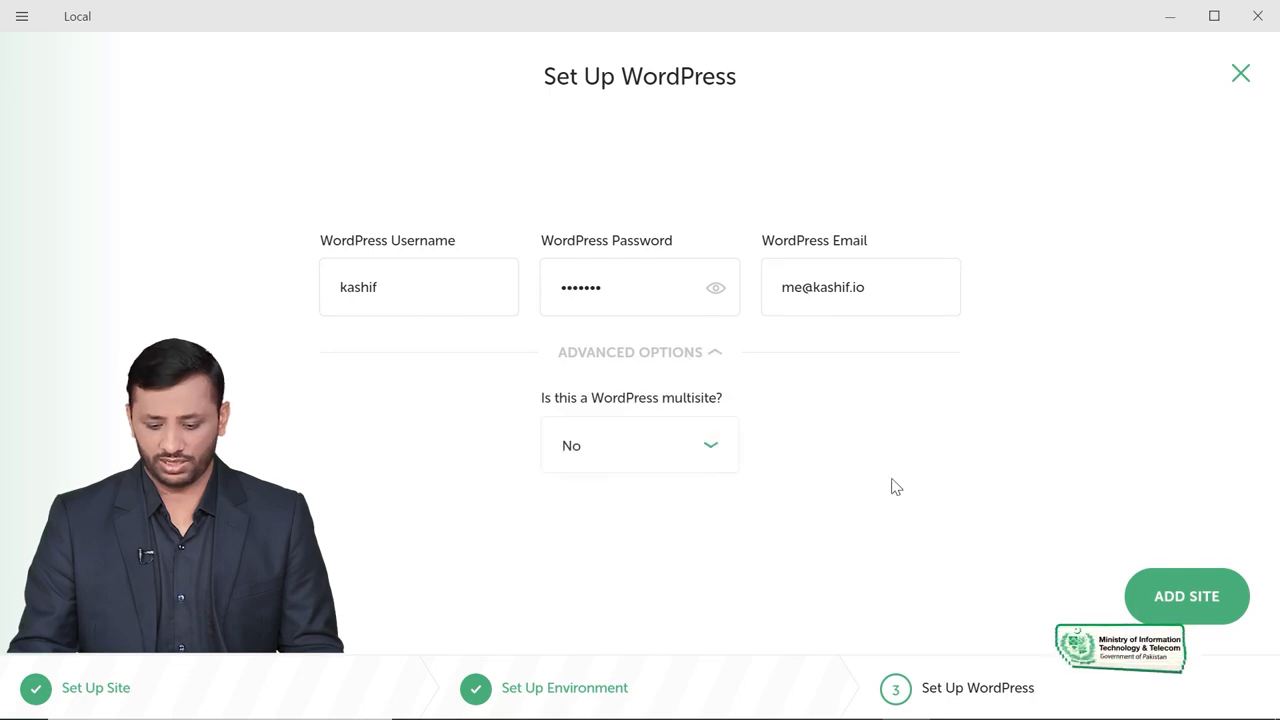
click(1170, 592)
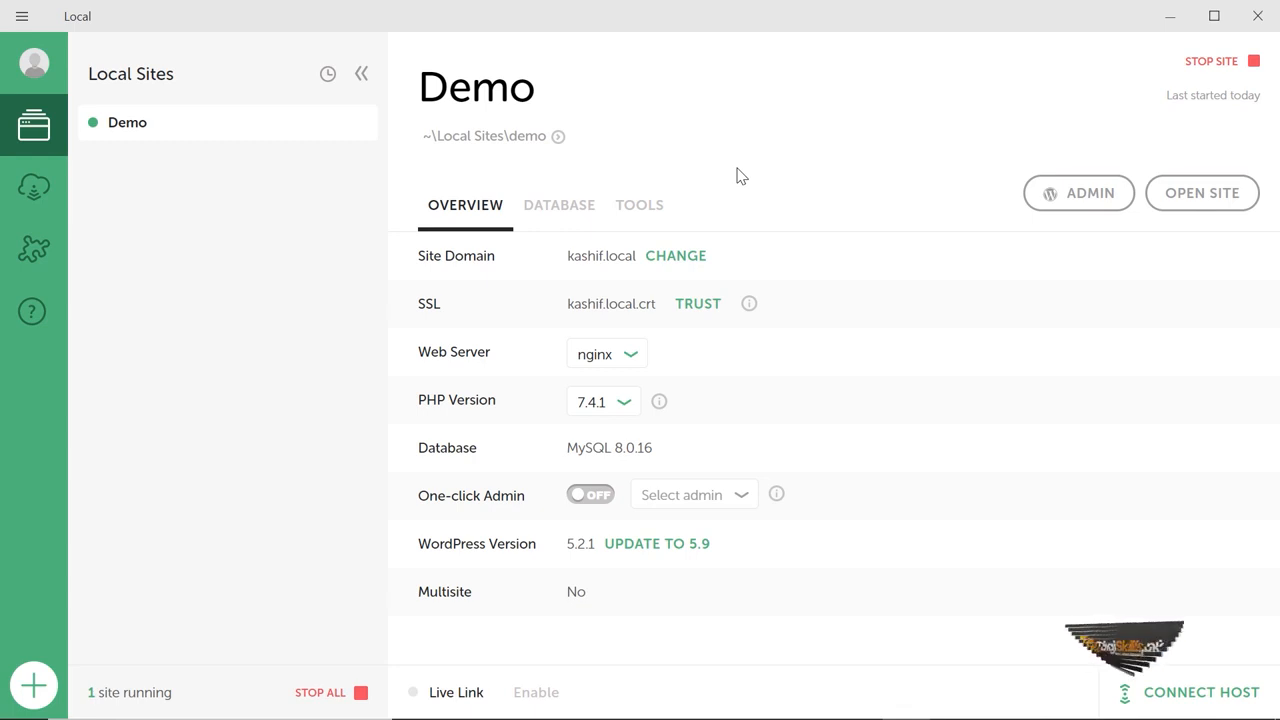
click(1212, 196)
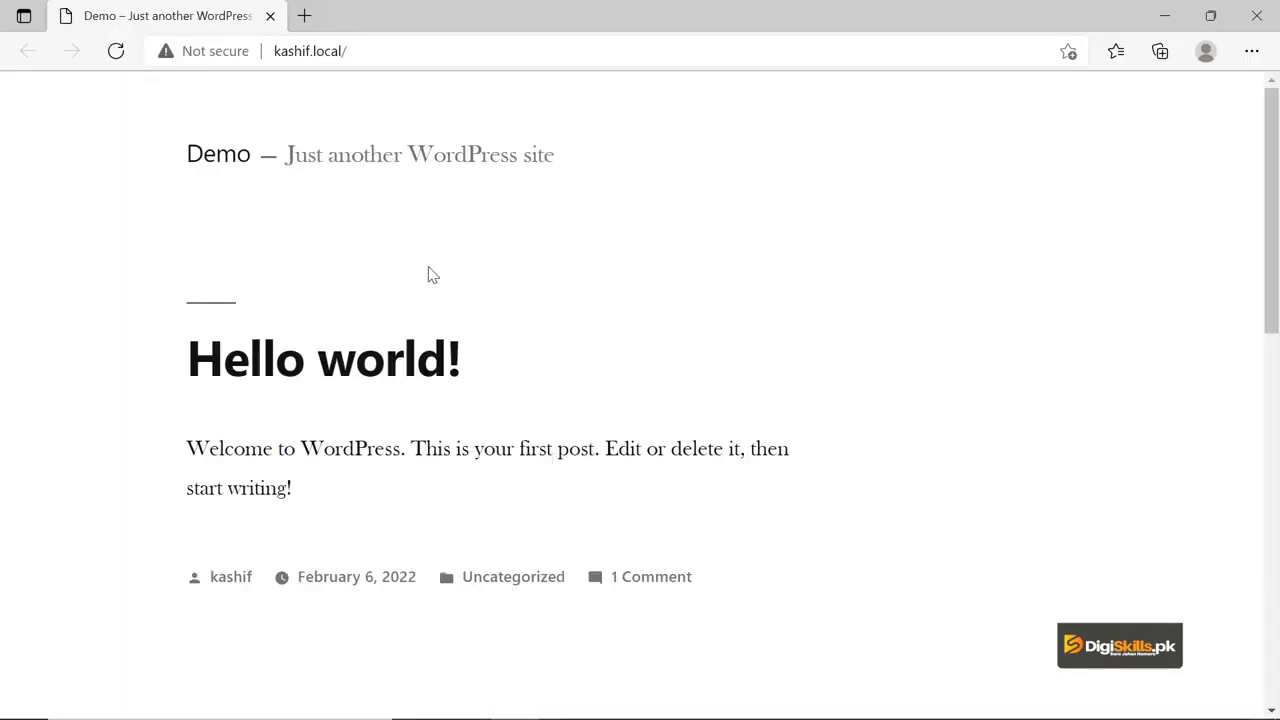
scroll(474, 240, down, 10)
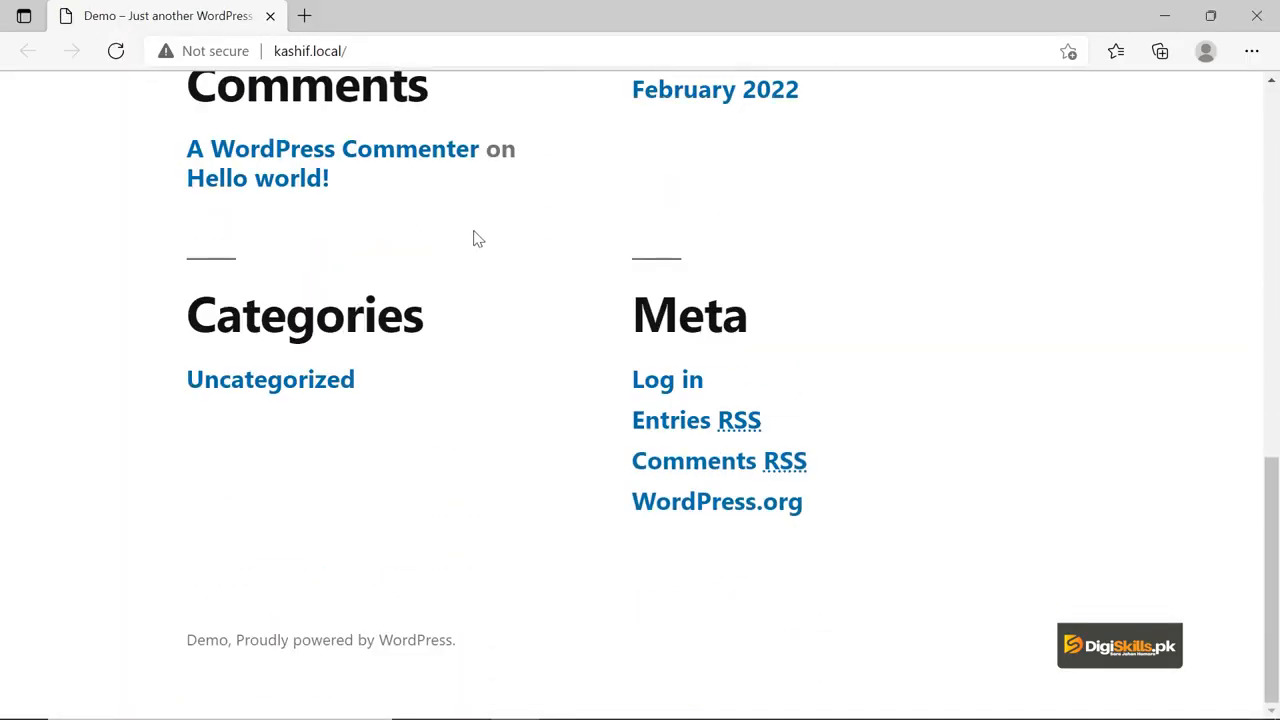
scroll(474, 240, up, 10)
scroll(476, 242, down, 5)
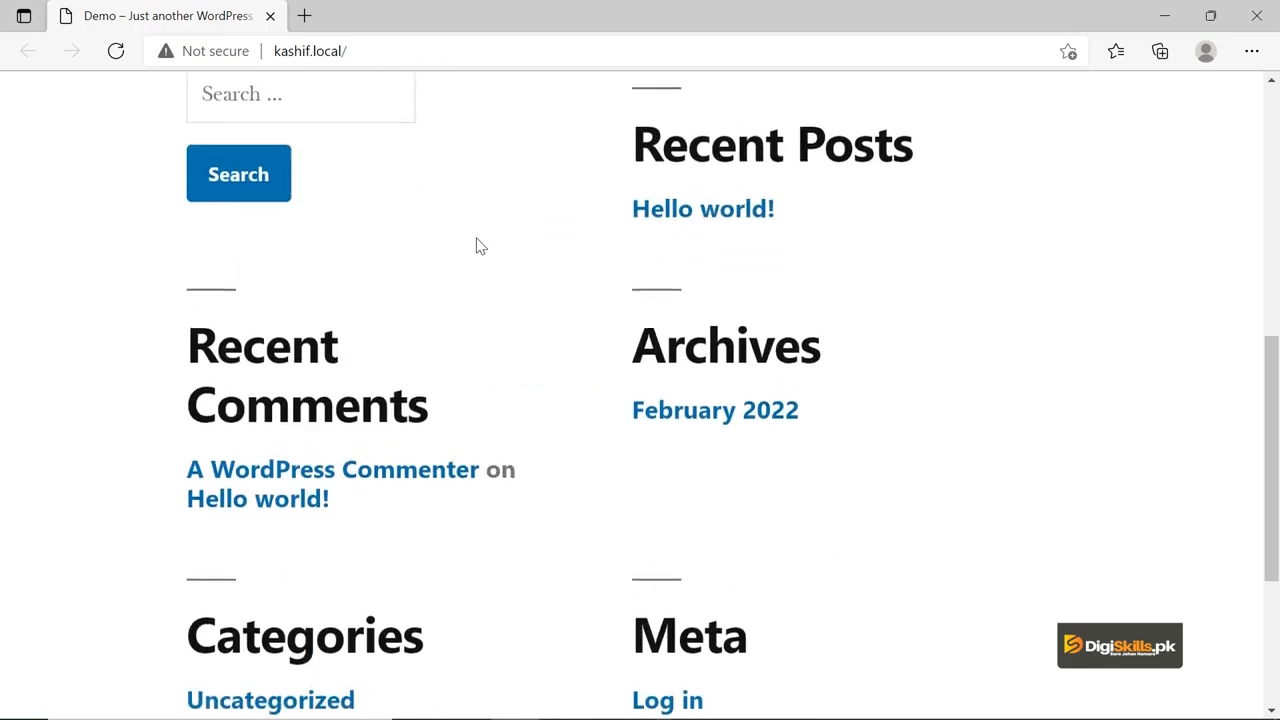
scroll(476, 246, down, 3)
click(665, 378)
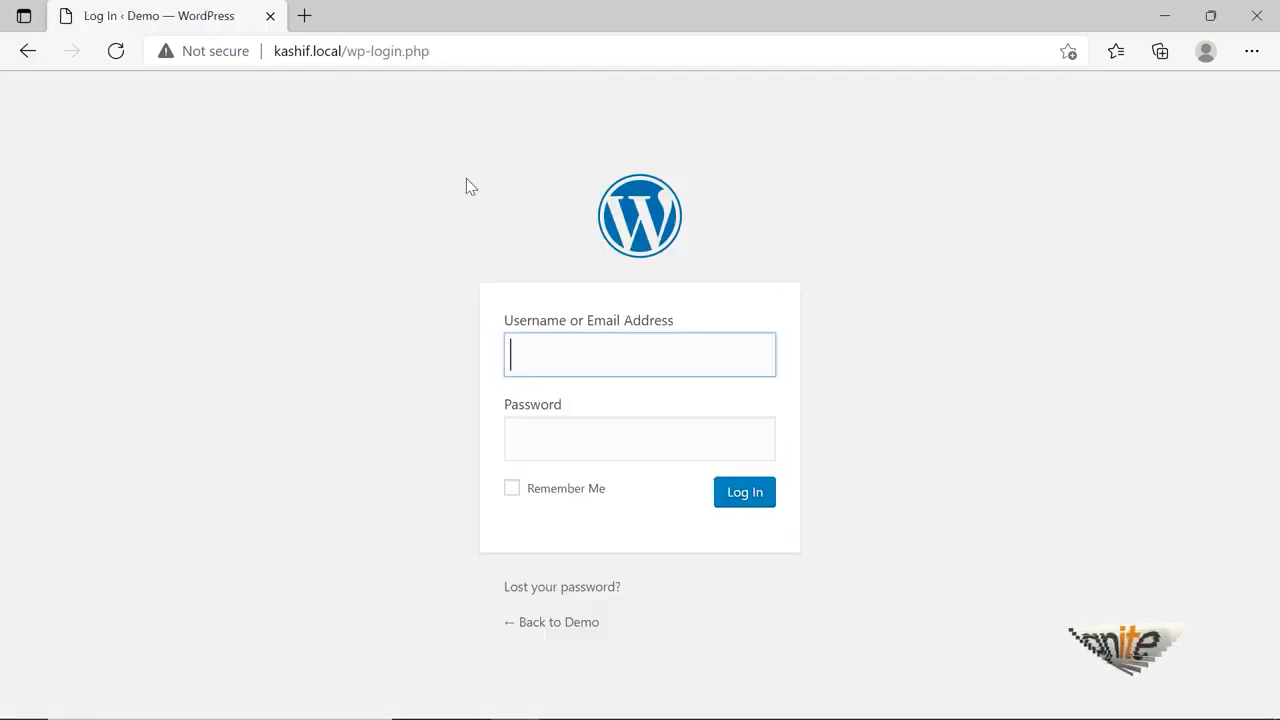
click(534, 623)
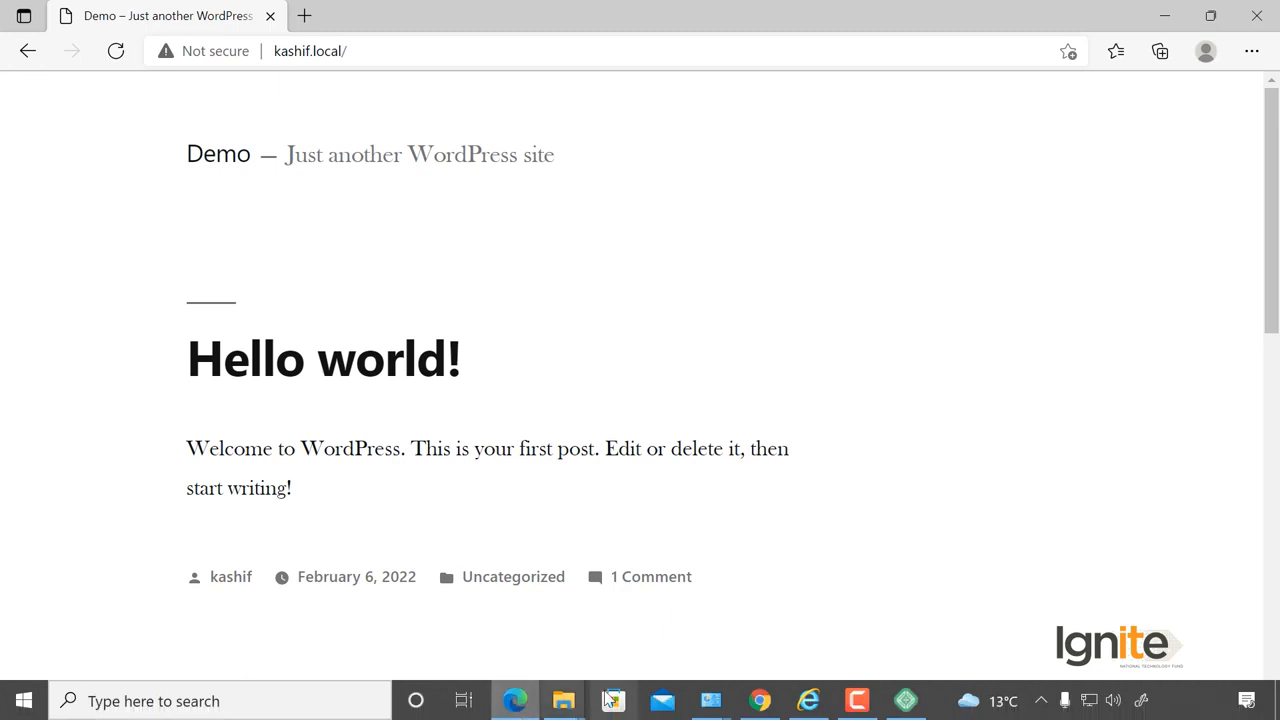
click(906, 712)
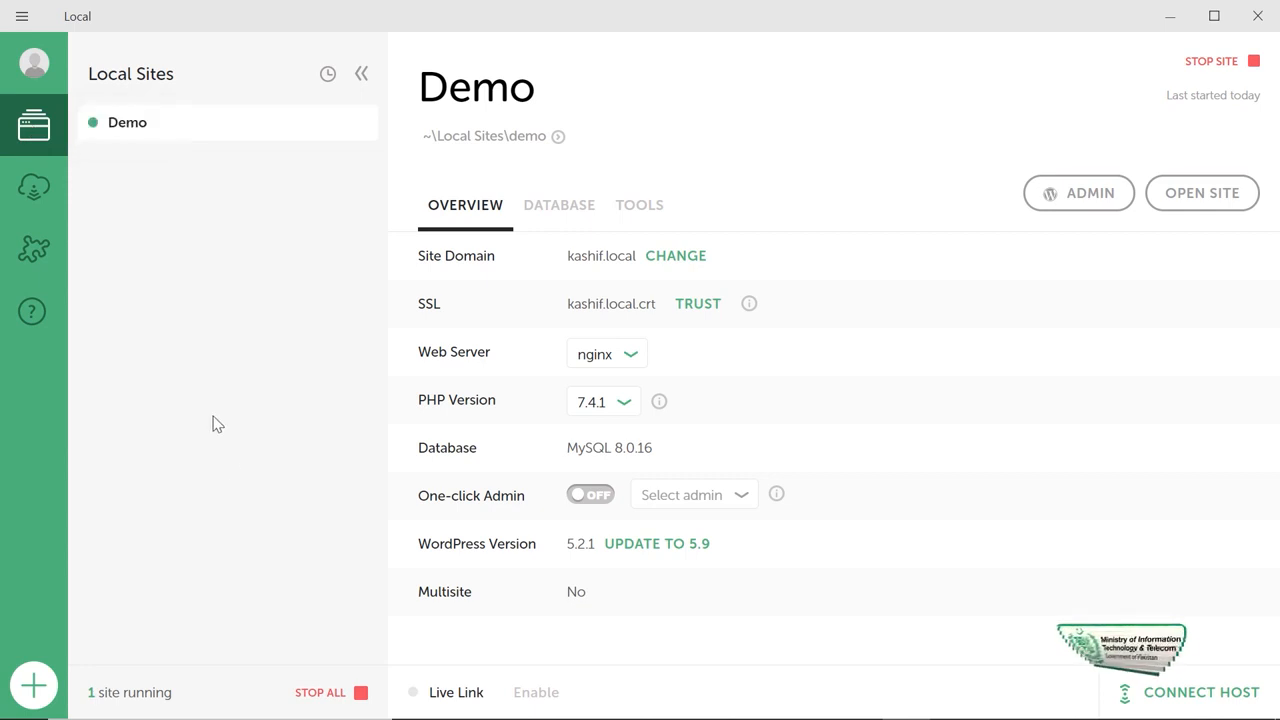
click(36, 188)
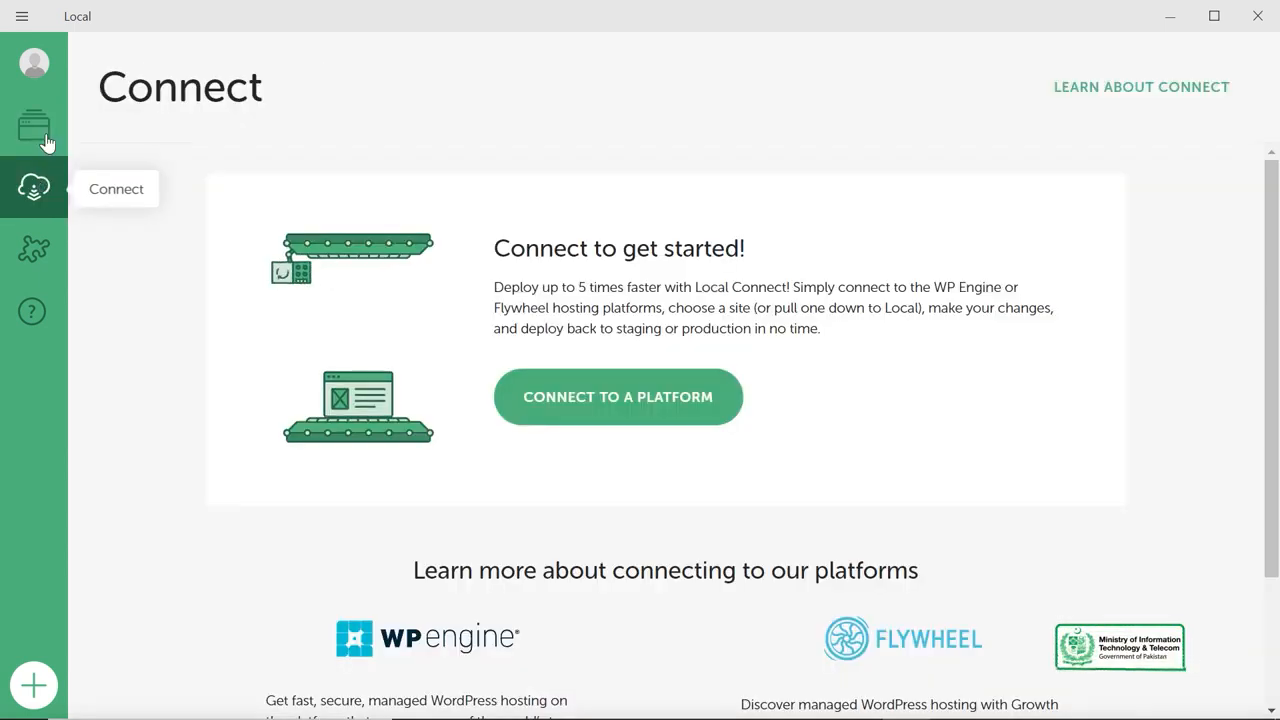
click(42, 124)
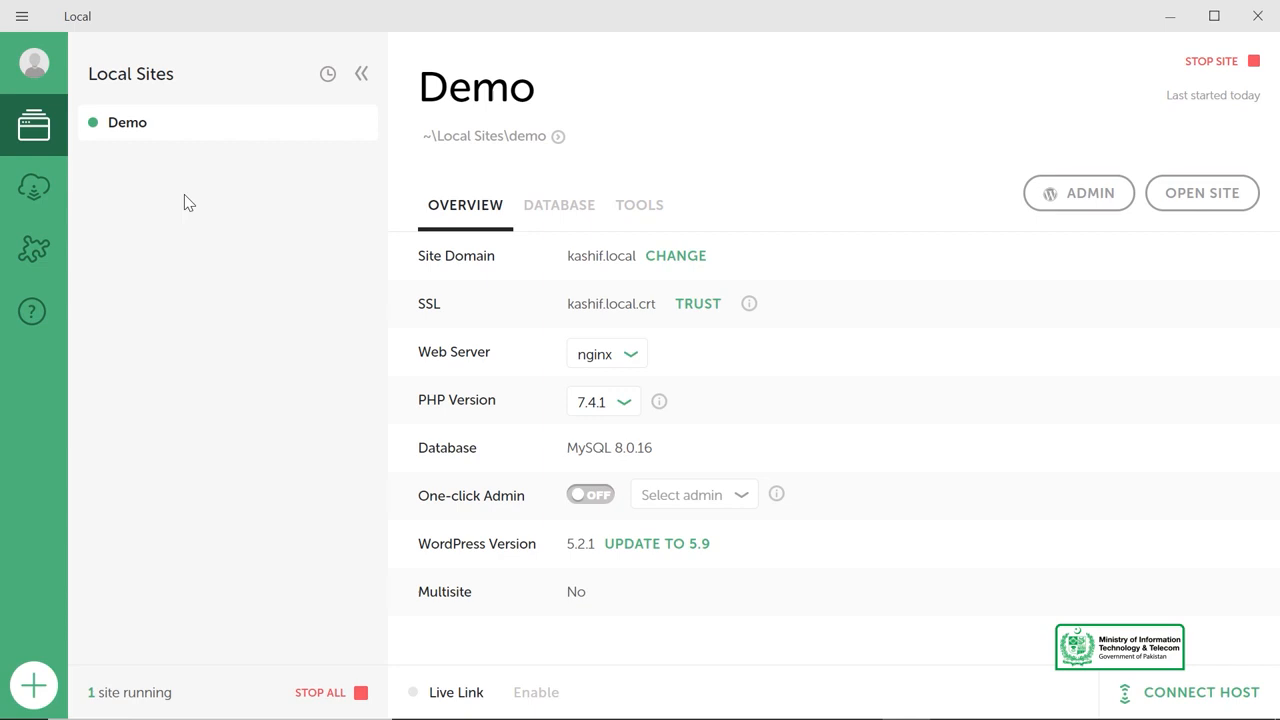
right_click(200, 130)
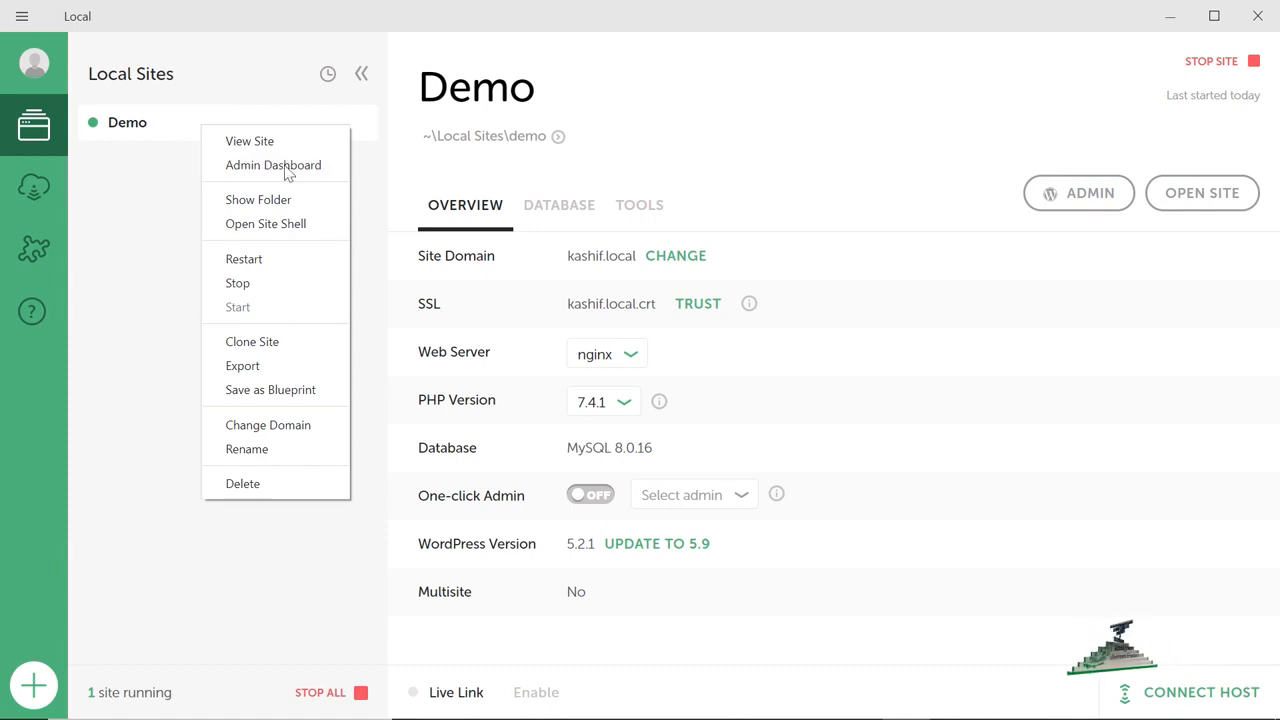
click(1024, 229)
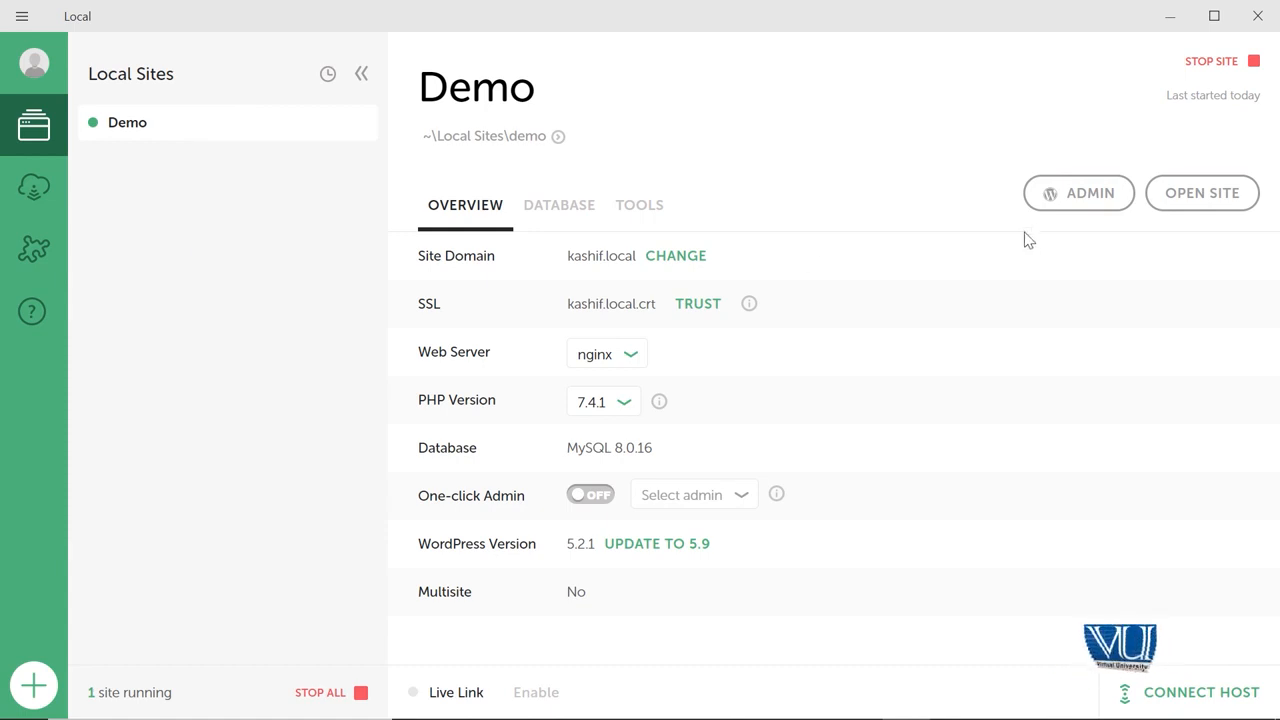
click(1065, 198)
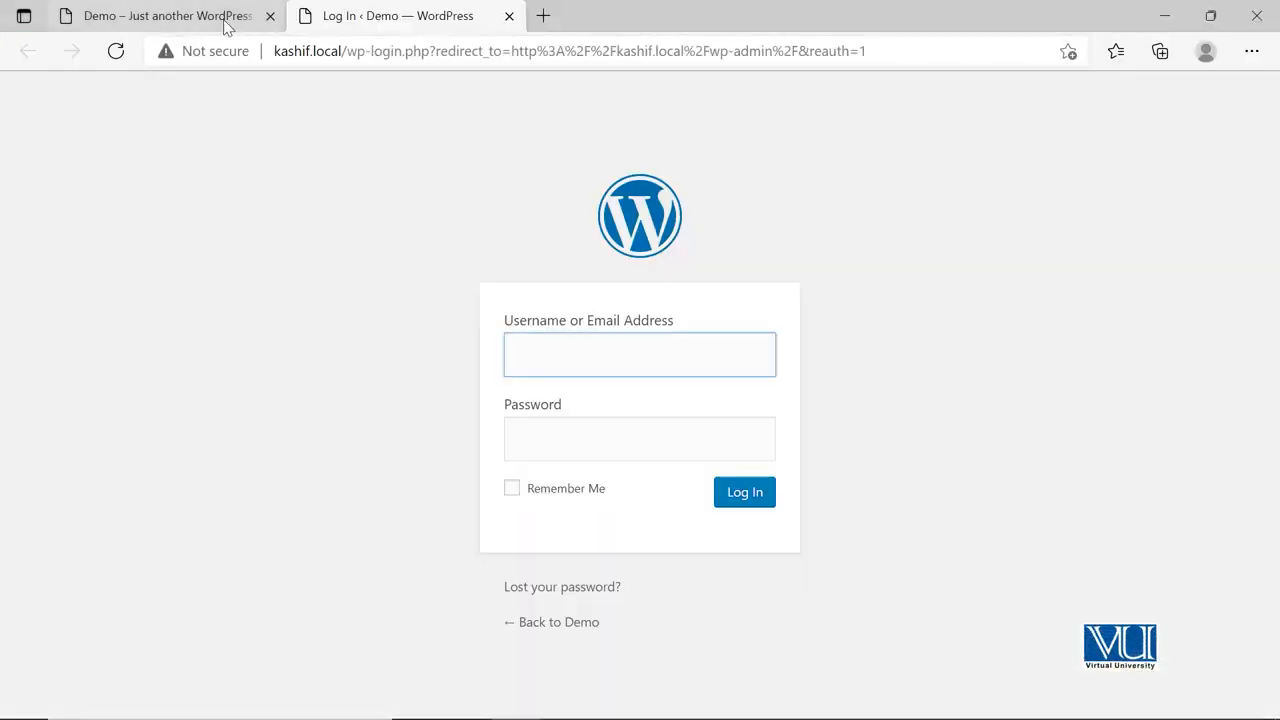
click(226, 22)
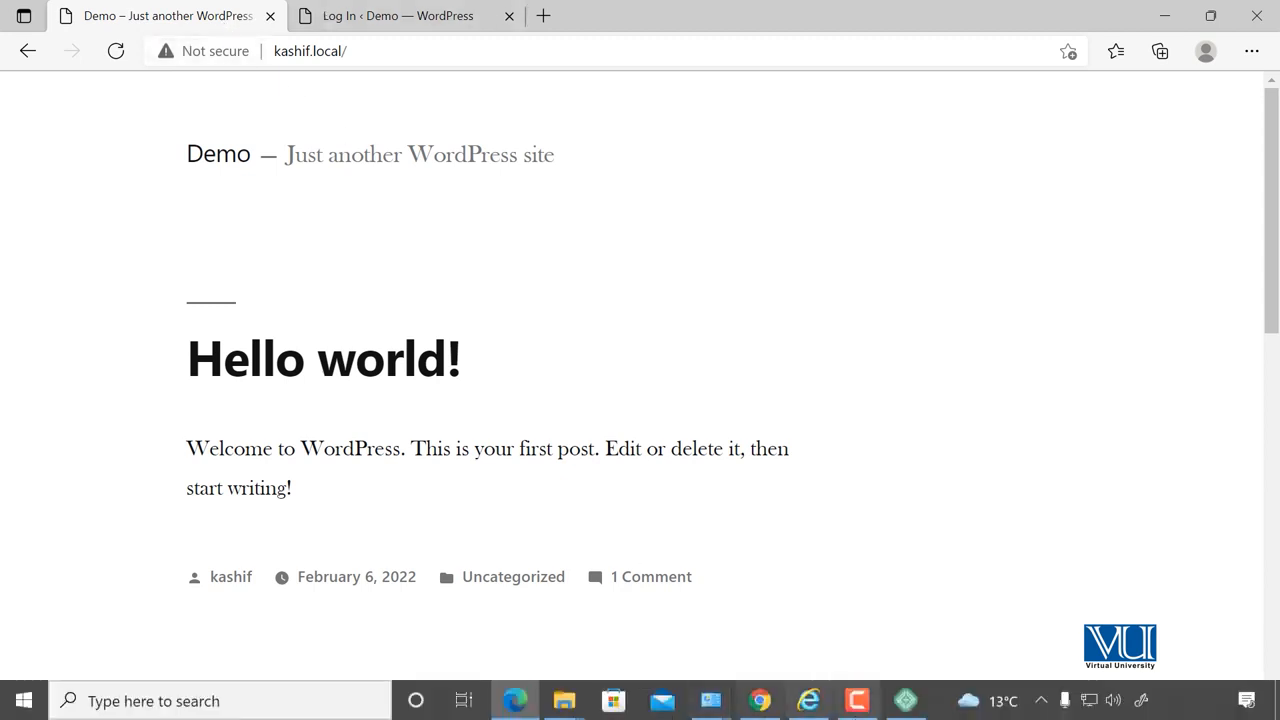
click(907, 704)
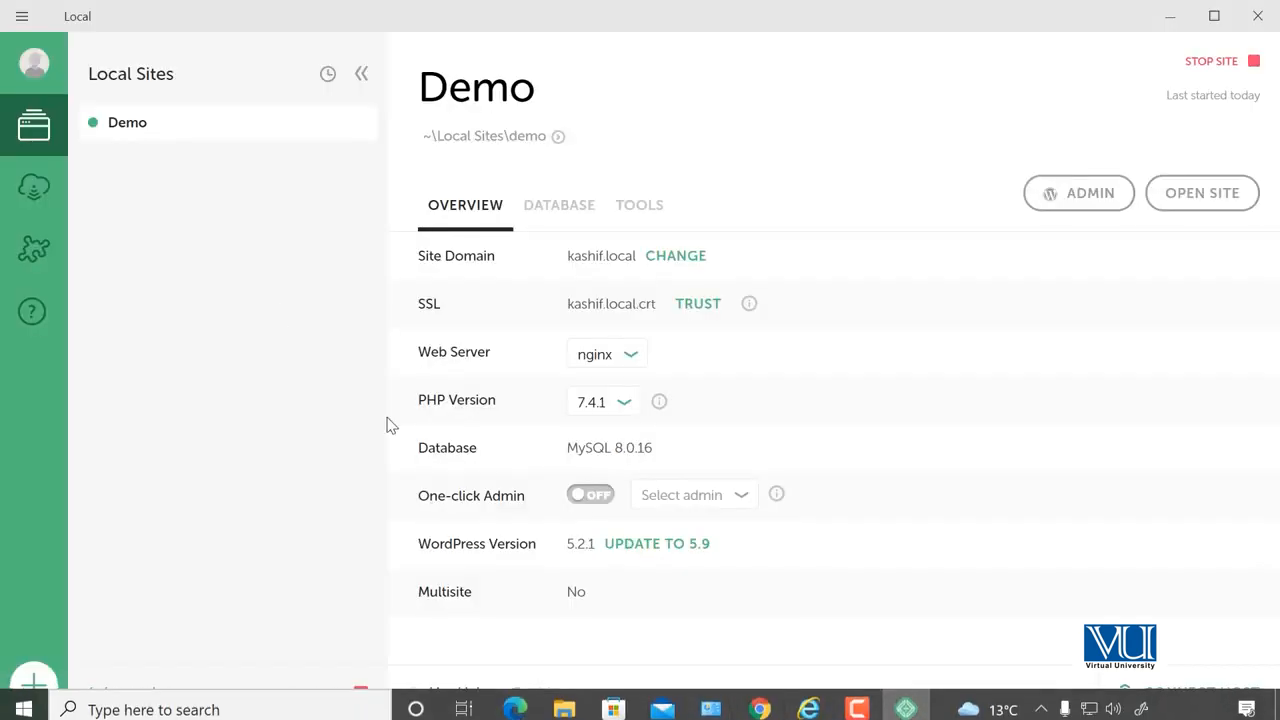
right_click(142, 131)
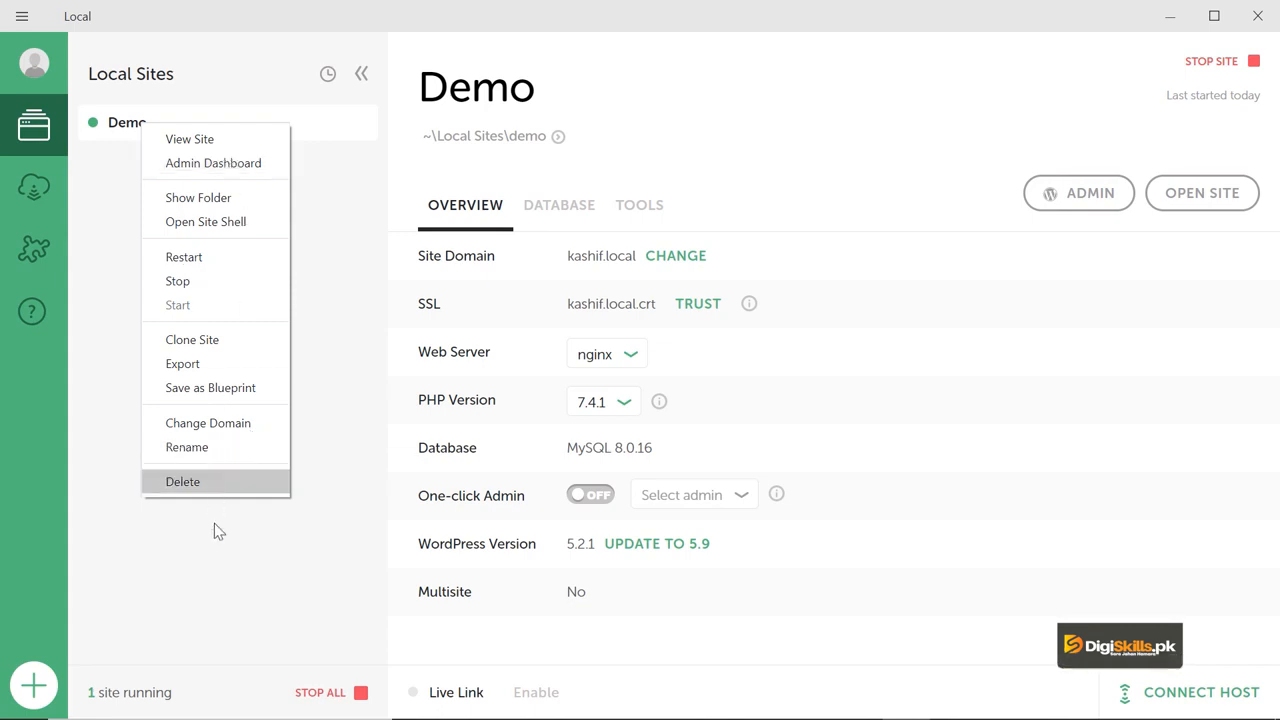
click(226, 570)
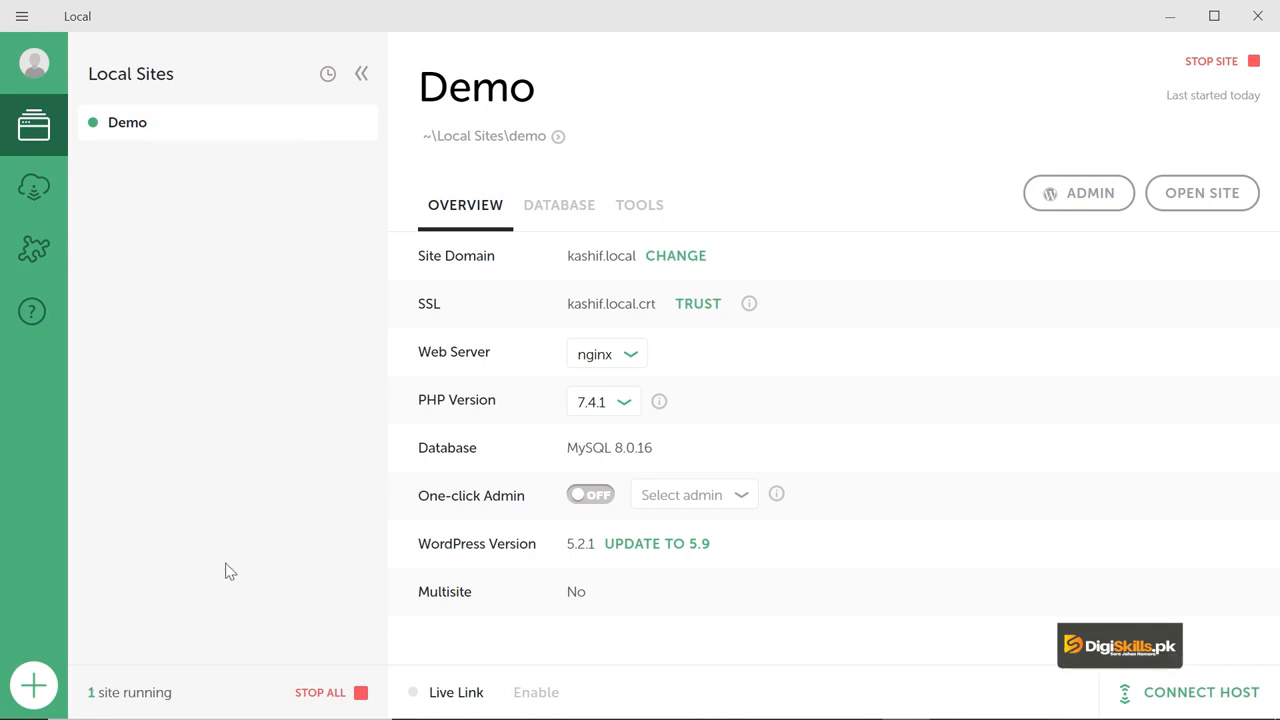
click(33, 697)
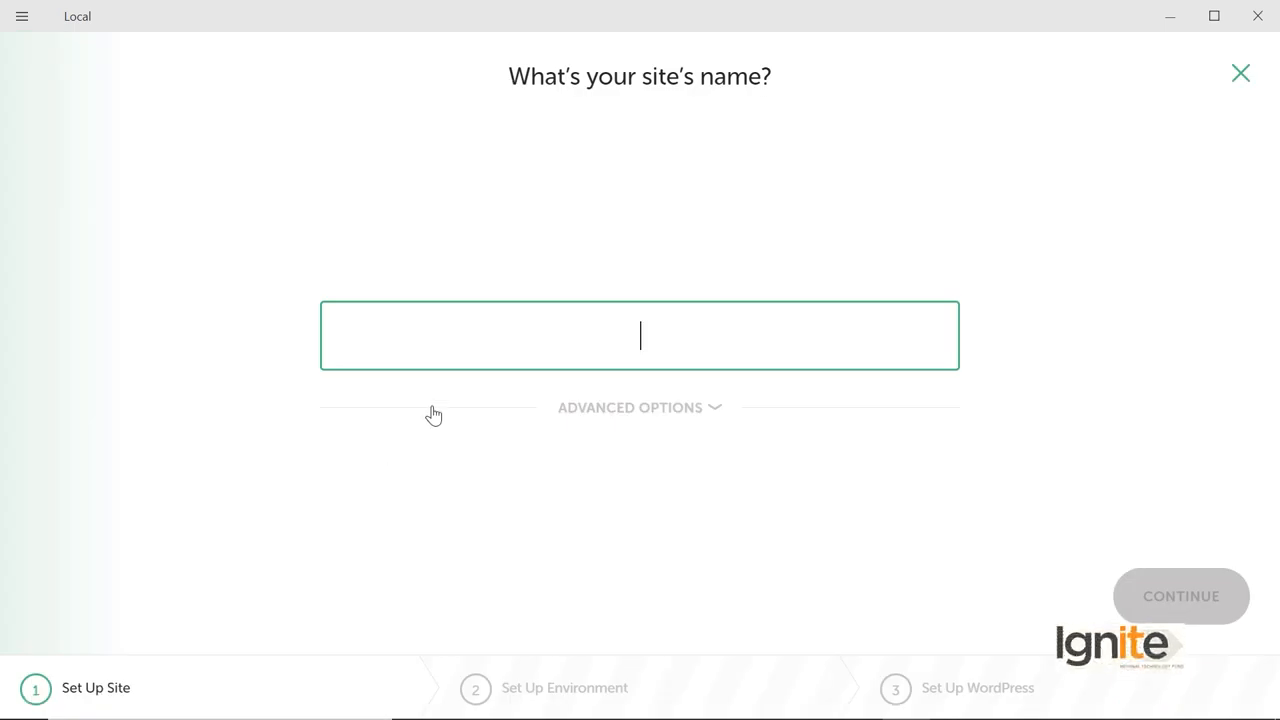
Reveal the new site's advanced options, then cancel the site setup wizard.
click(606, 410)
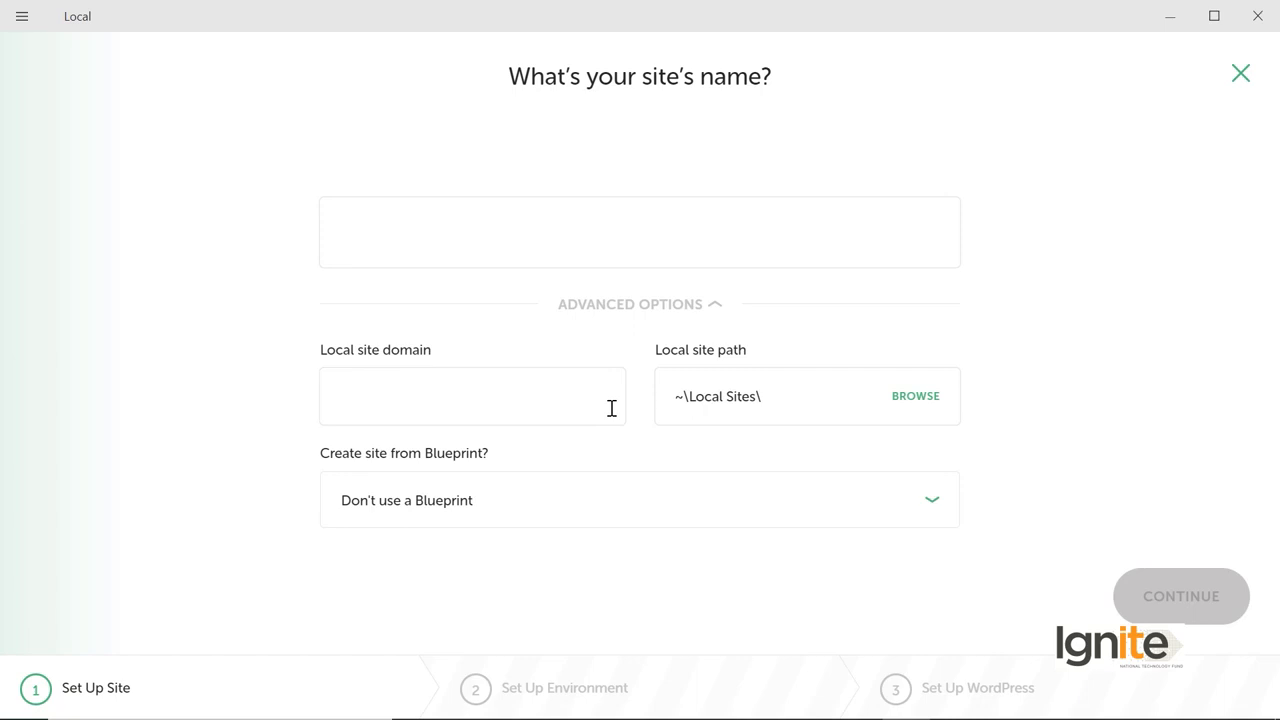
click(1236, 76)
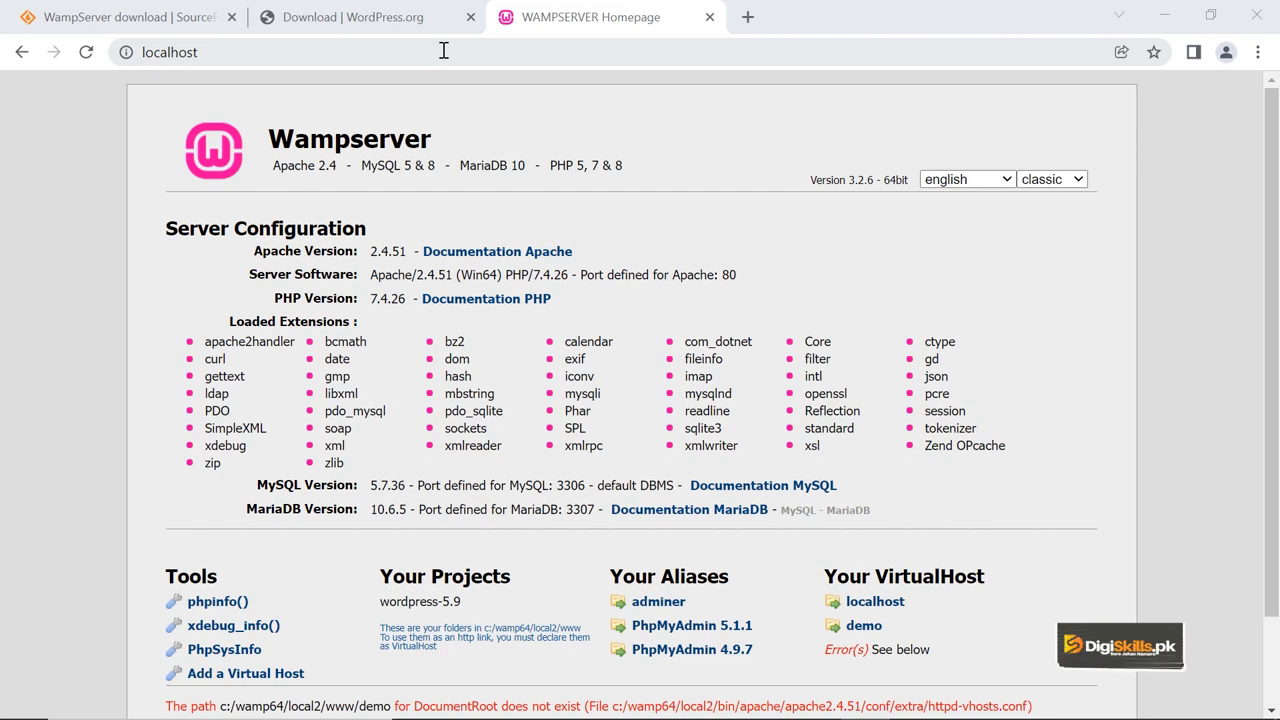
Browse the WordPress.org download page offering WordPress 5.9, then bring up the www folder window.
click(352, 20)
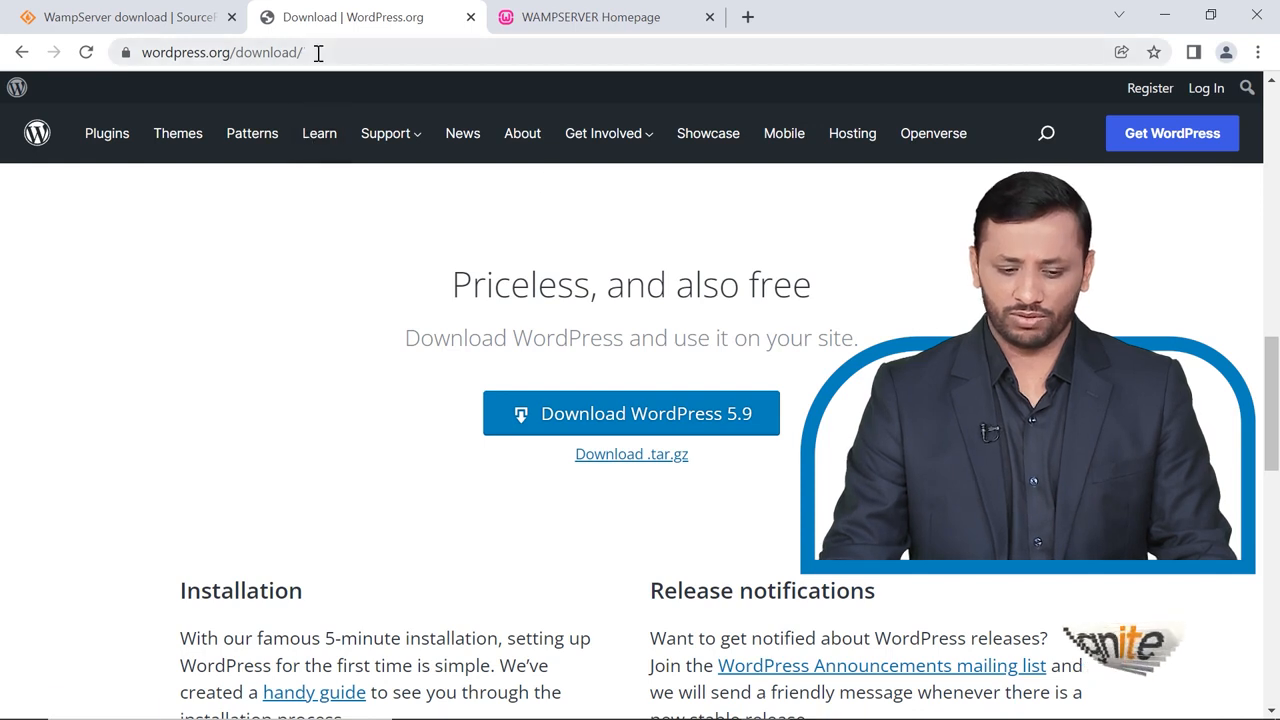
click(135, 54)
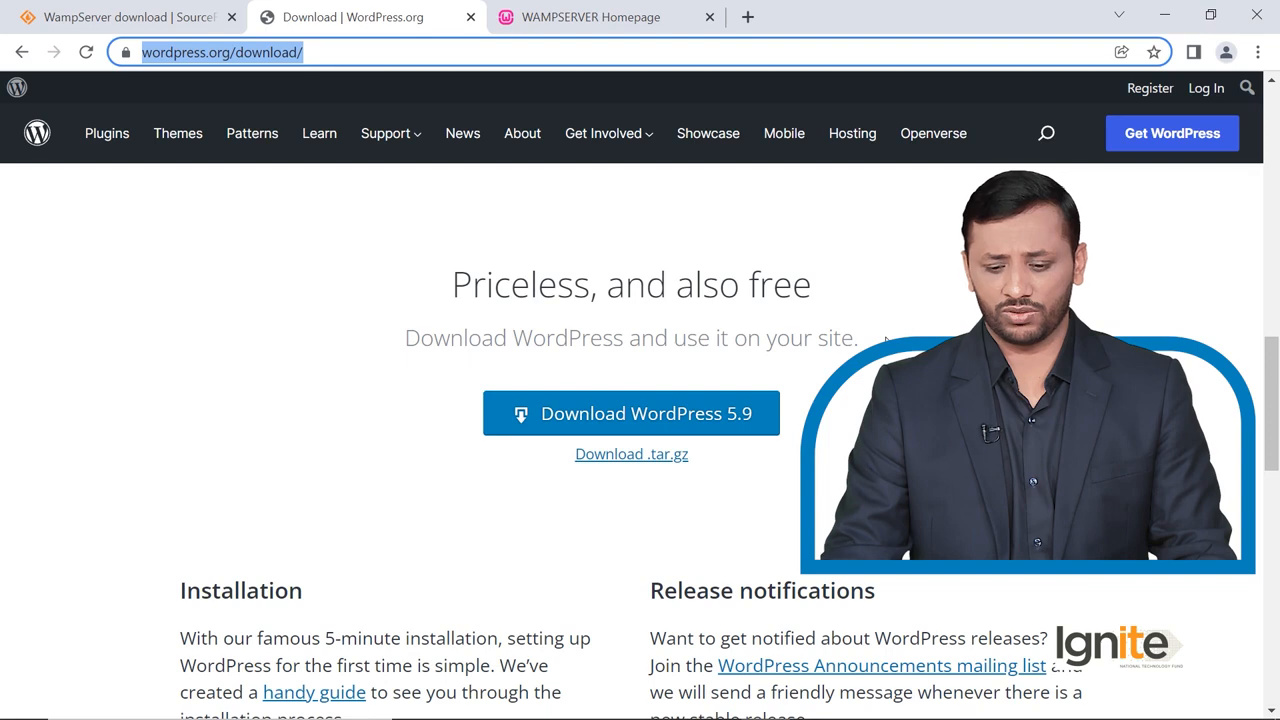
click(1117, 283)
scroll(1117, 283, down, 2)
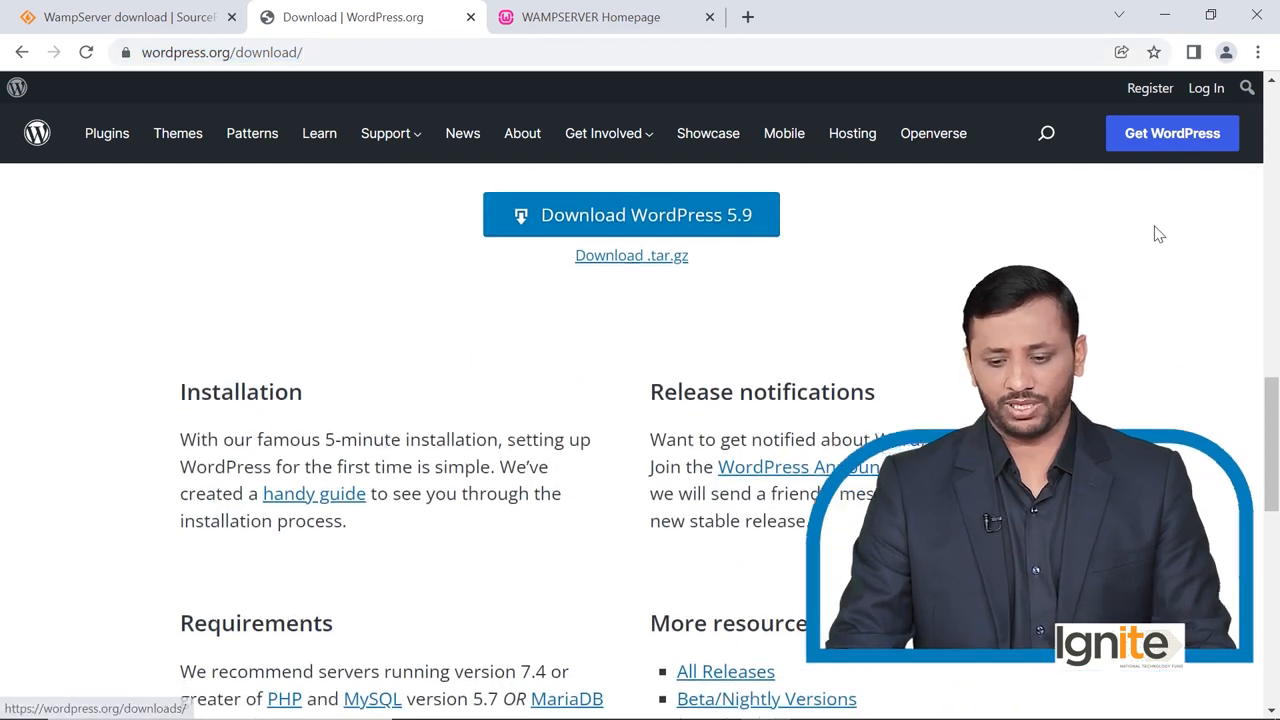
scroll(1157, 234, up, 4)
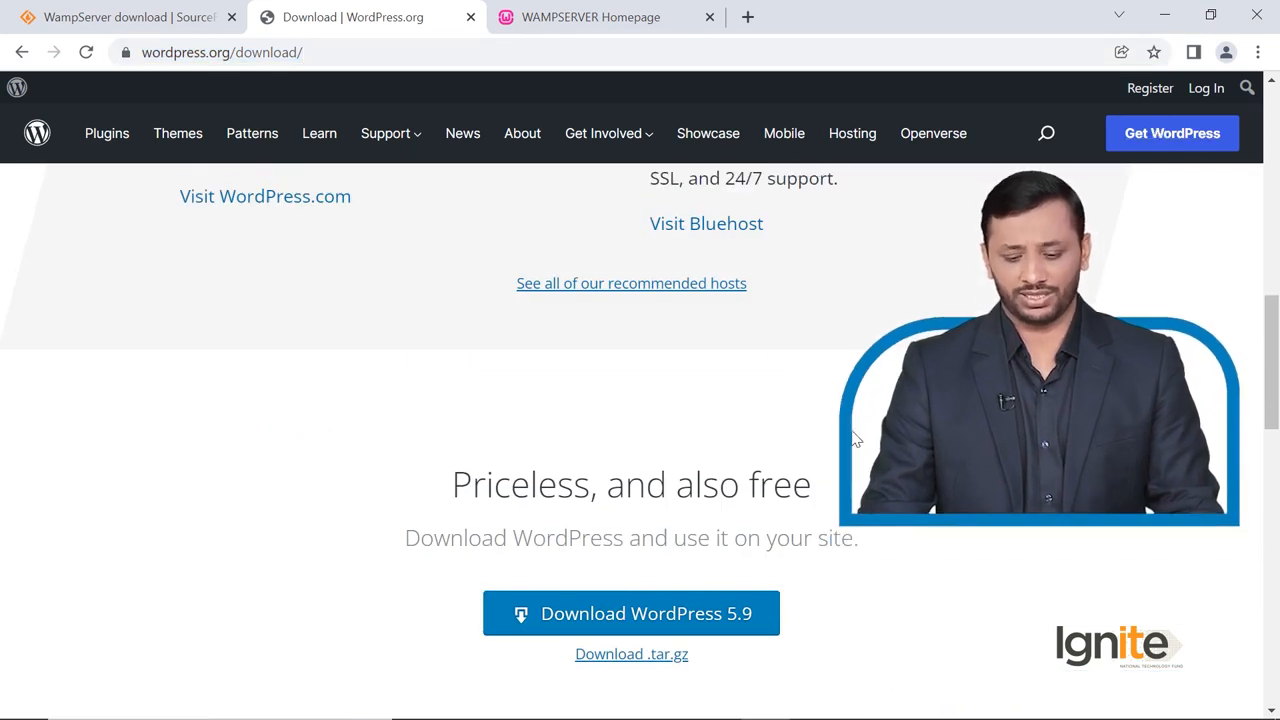
scroll(748, 466, down, 2)
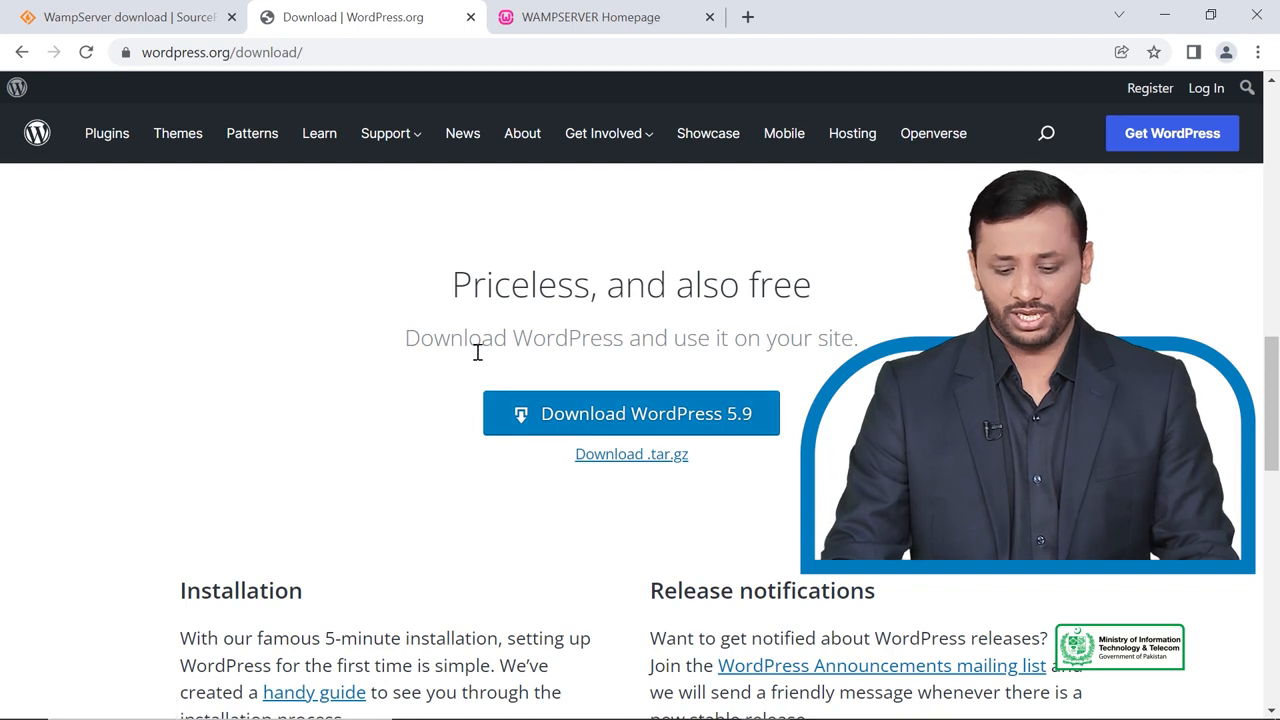
mouse_move(466, 697)
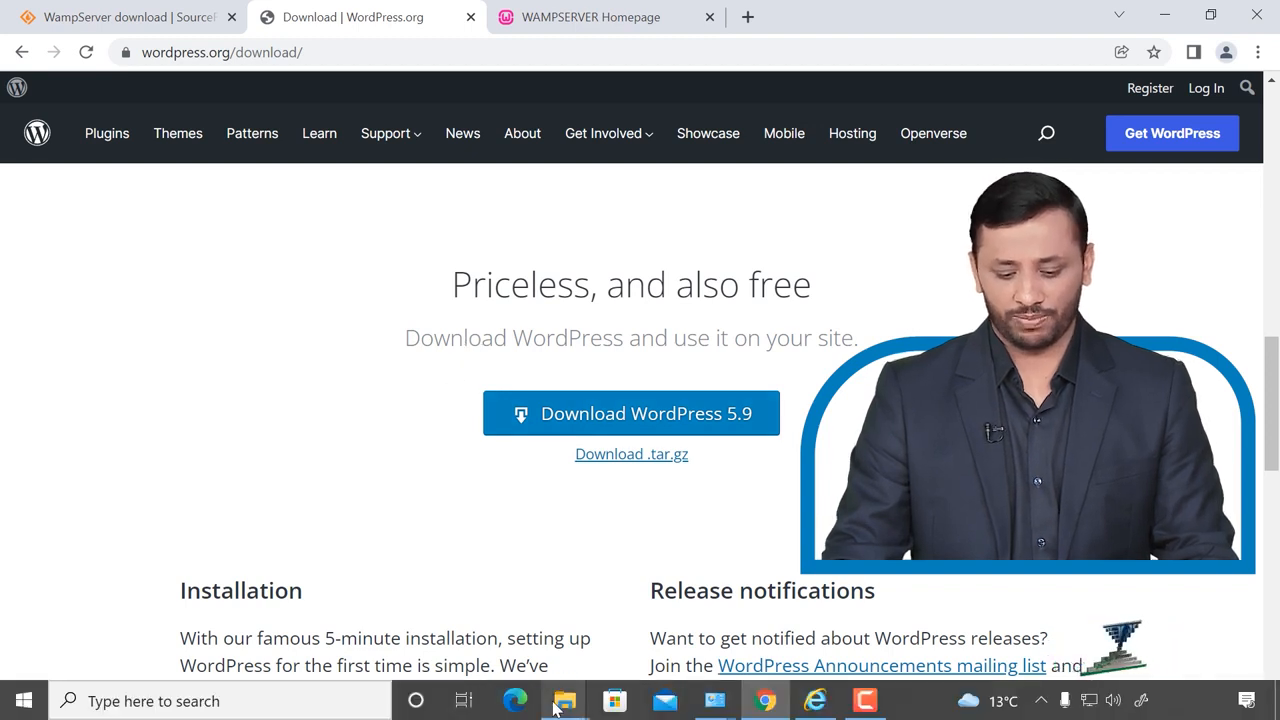
mouse_move(565, 706)
click(680, 645)
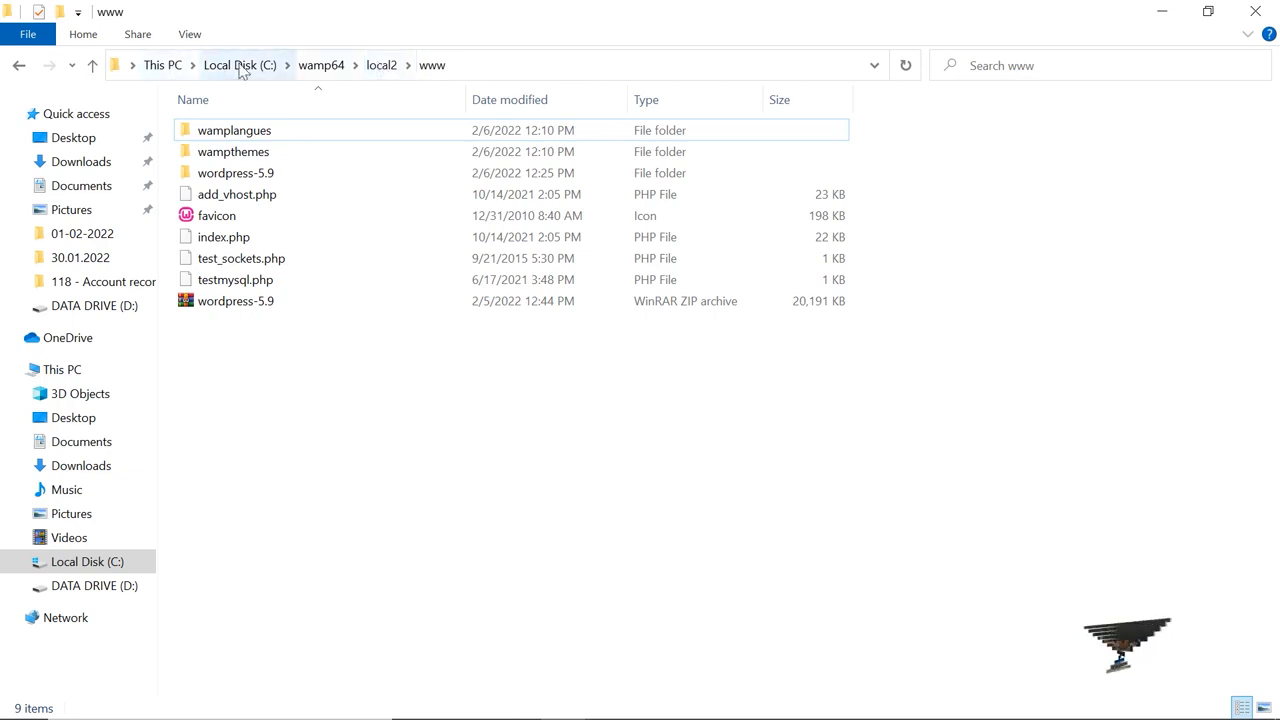
Go up to local2, reopen www, and select the wordpress-5.9 archive.
click(381, 65)
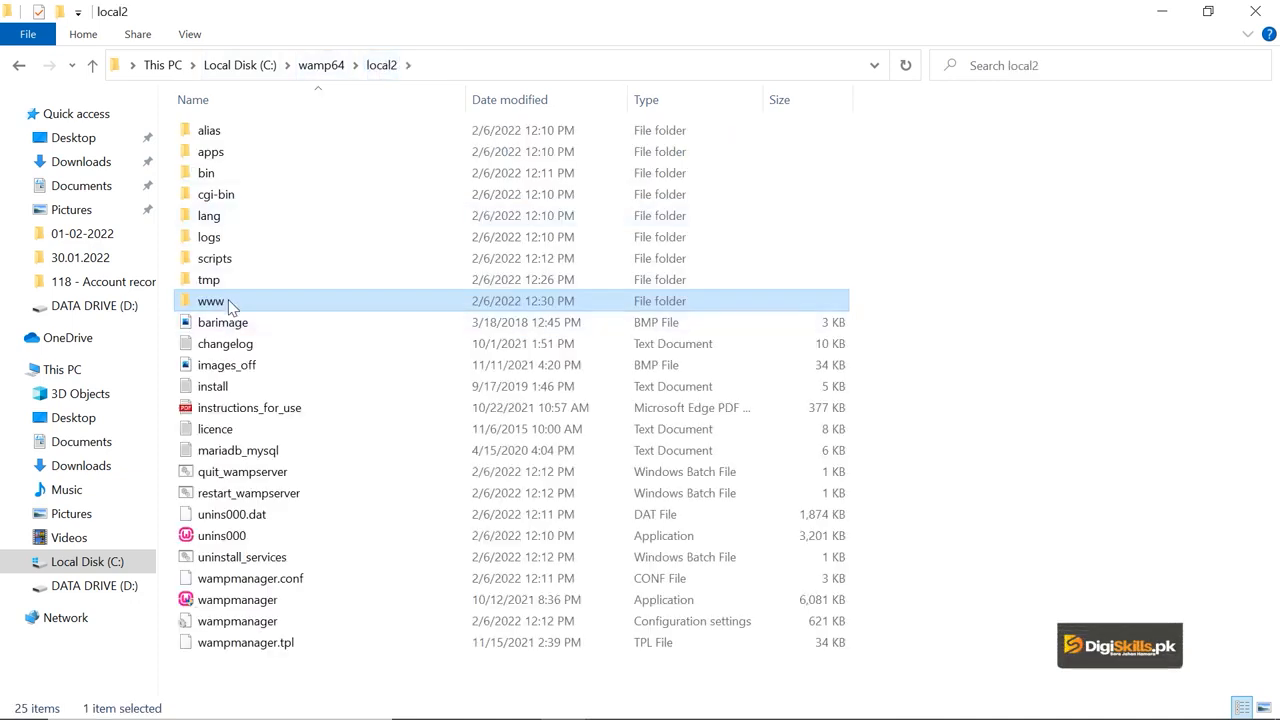
double_click(230, 304)
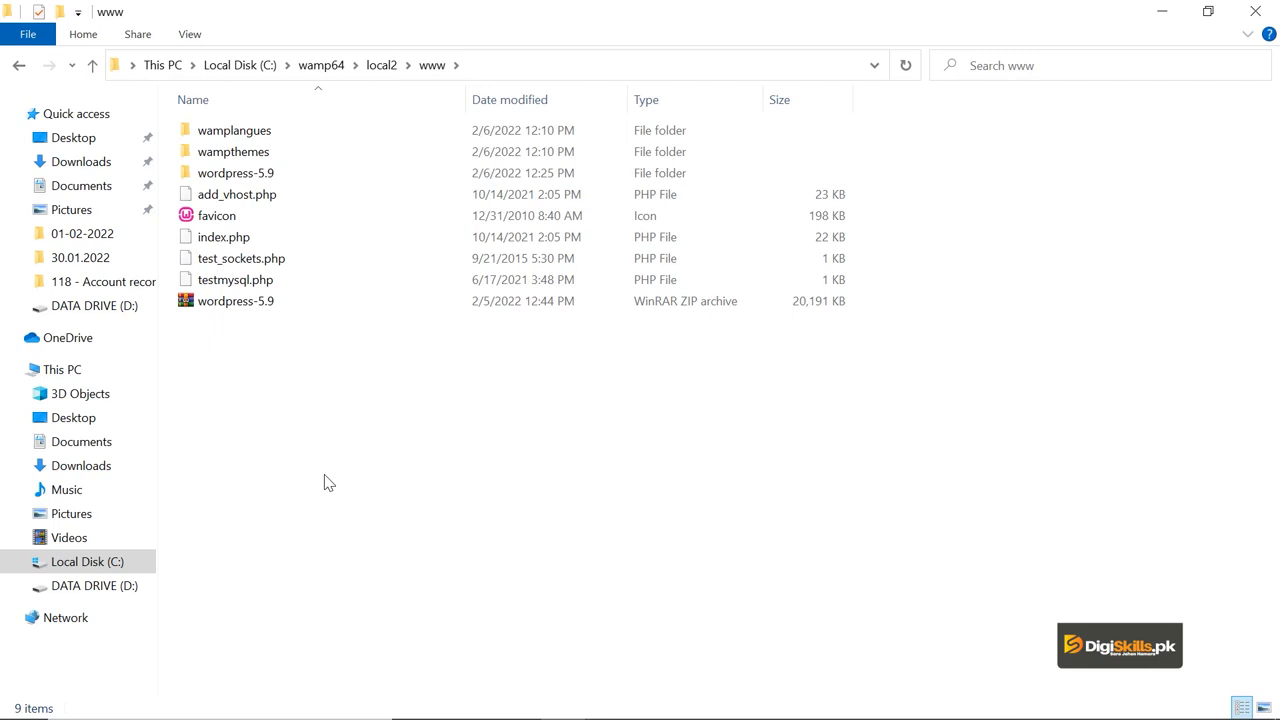
click(263, 302)
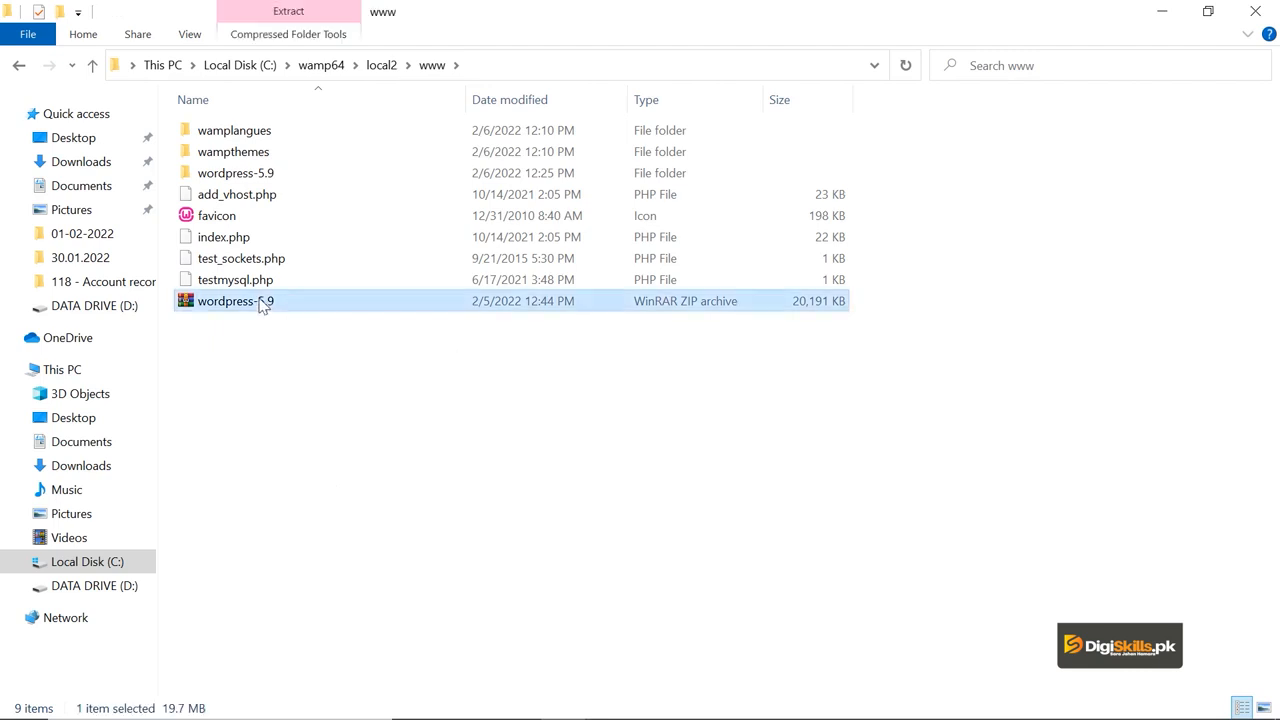
Extract wordpress-5.9.zip with WinRAR to C:\wamp64\local2\www\demo and open the demo folder.
right_click(262, 301)
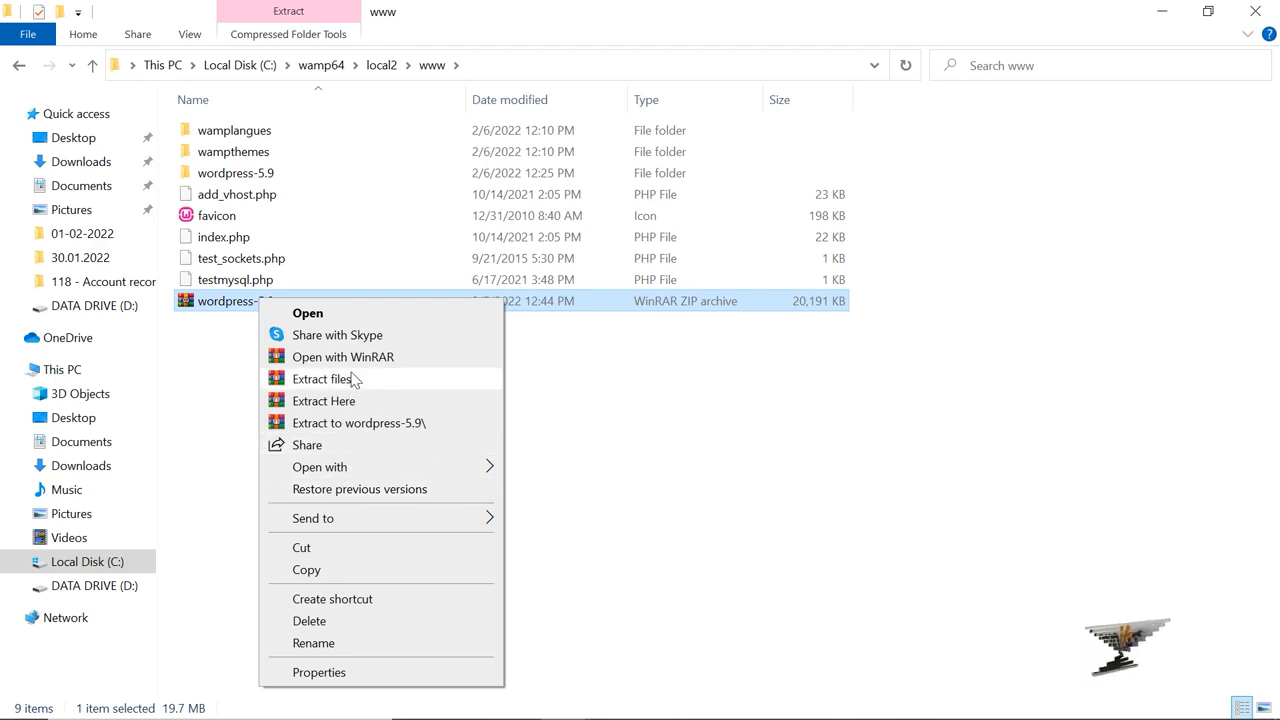
click(352, 378)
click(596, 221)
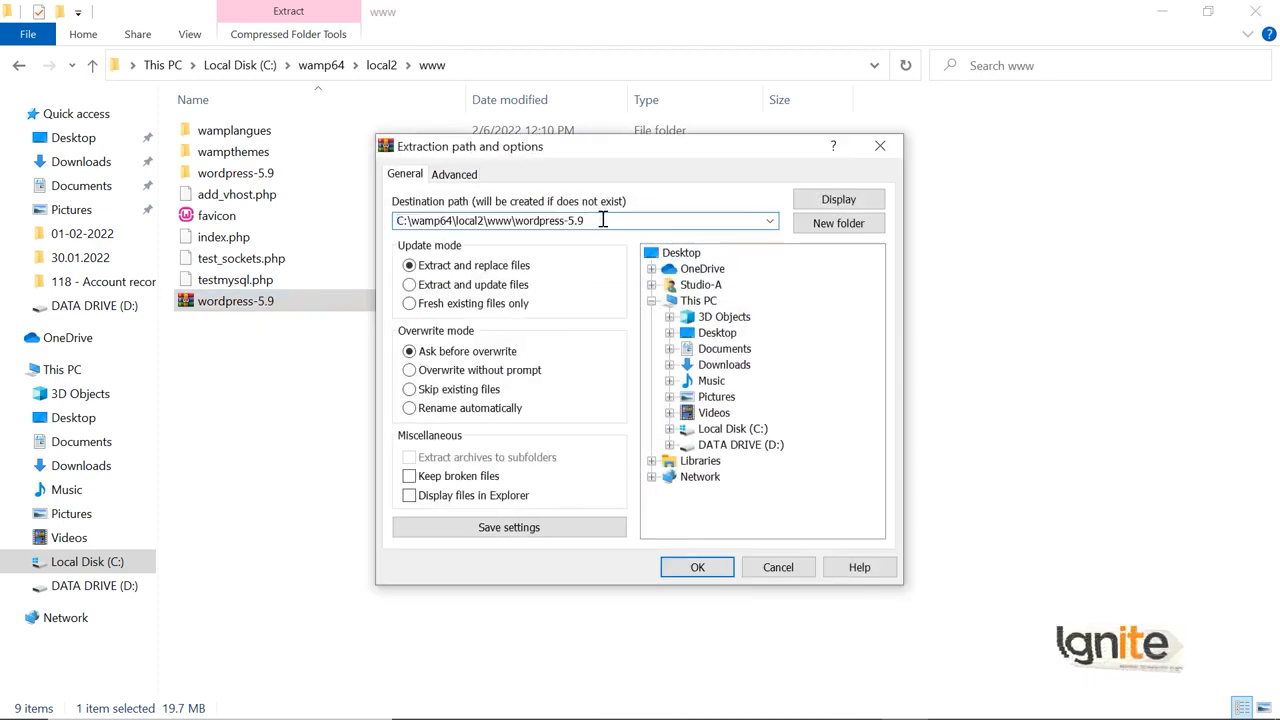
key(BackSpace)
key(BackSpace)
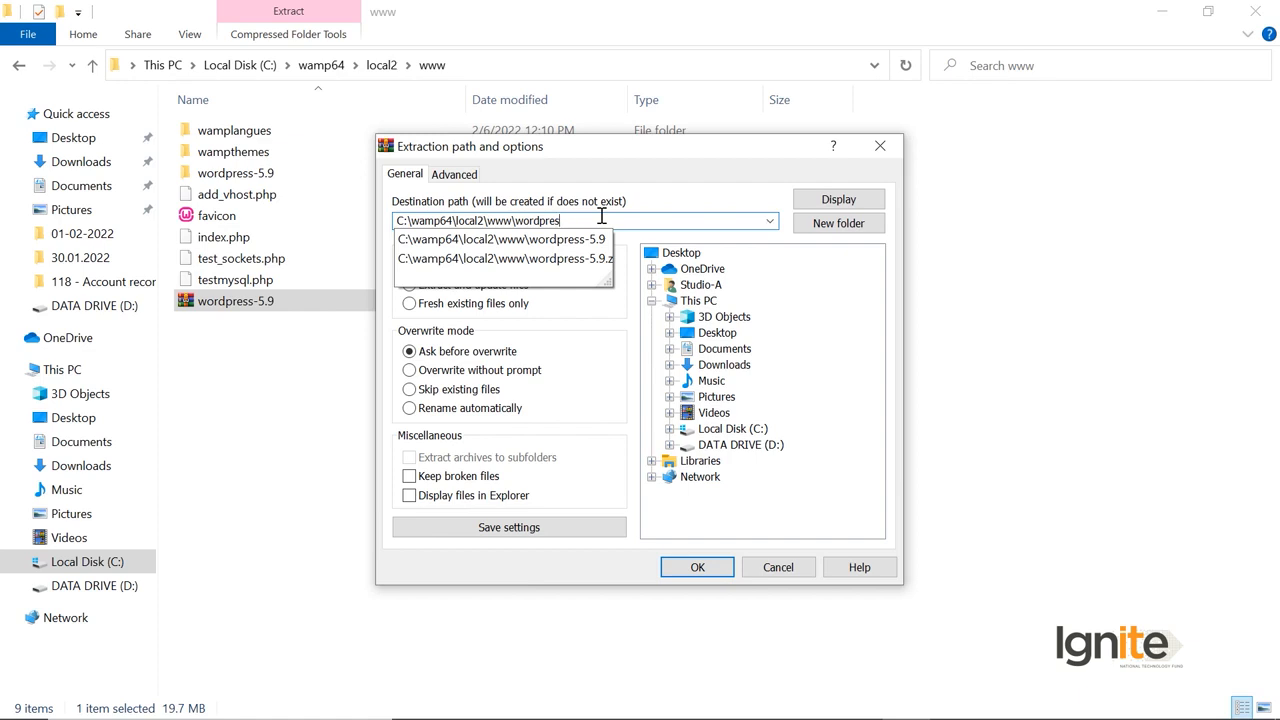
key(BackSpace)
key(BackSpace)
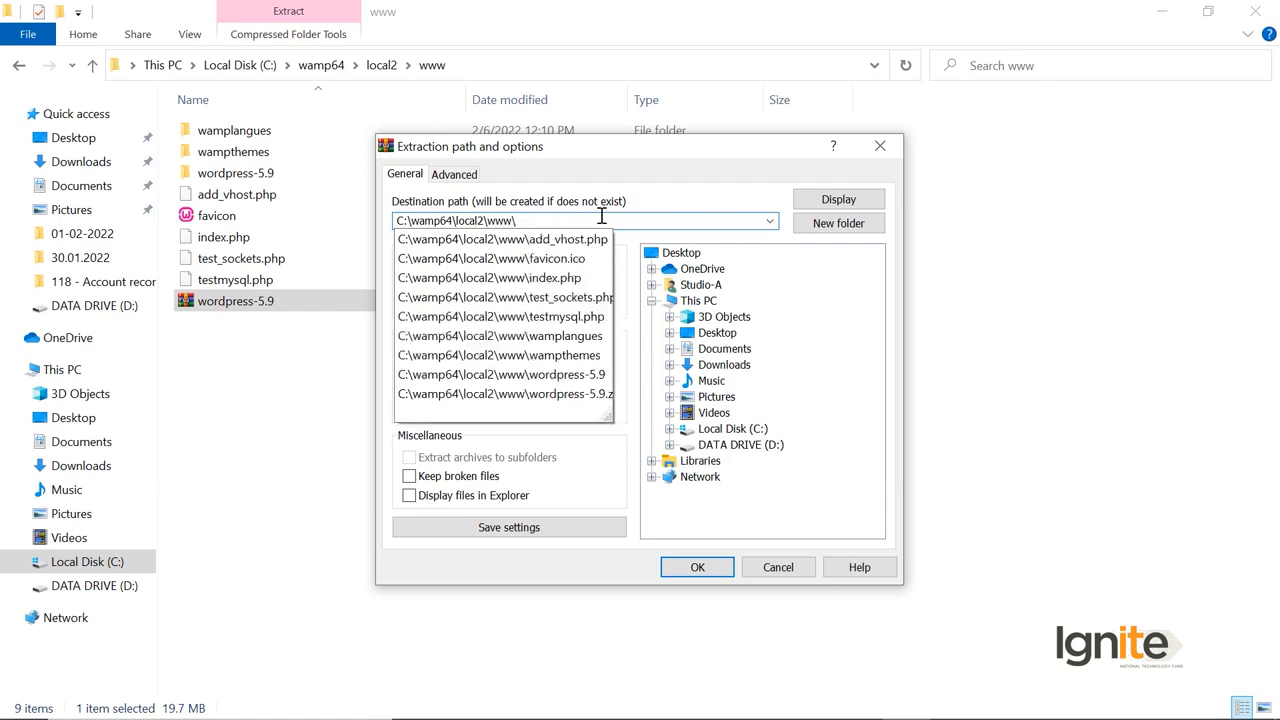
text(demo)
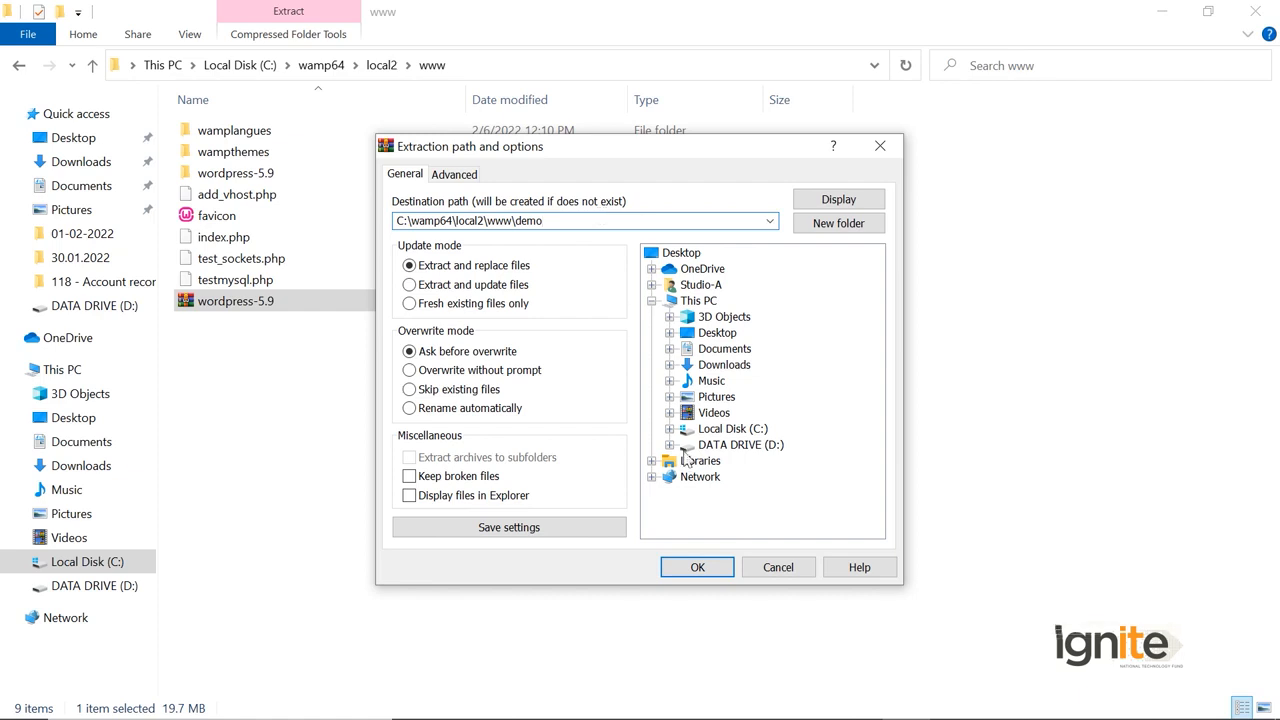
click(697, 567)
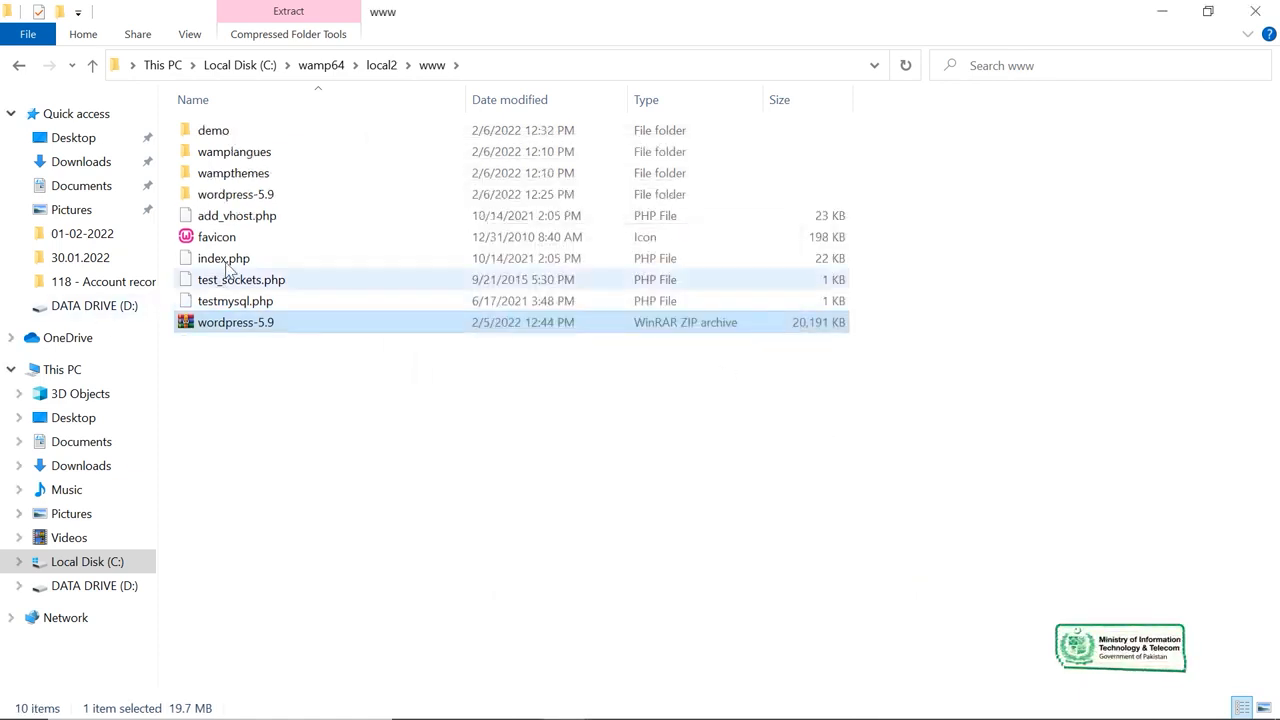
double_click(213, 132)
Move all 19 WordPress files from demo\wordpress up into the demo folder.
click(237, 139)
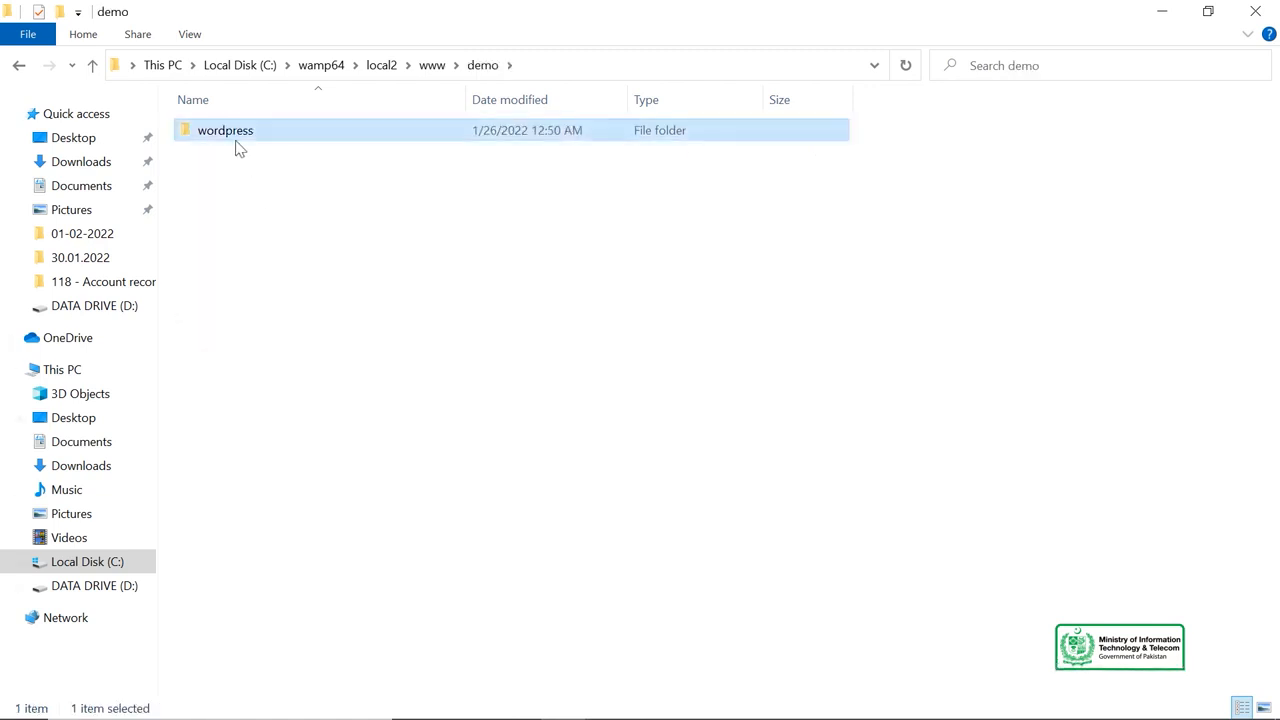
double_click(239, 140)
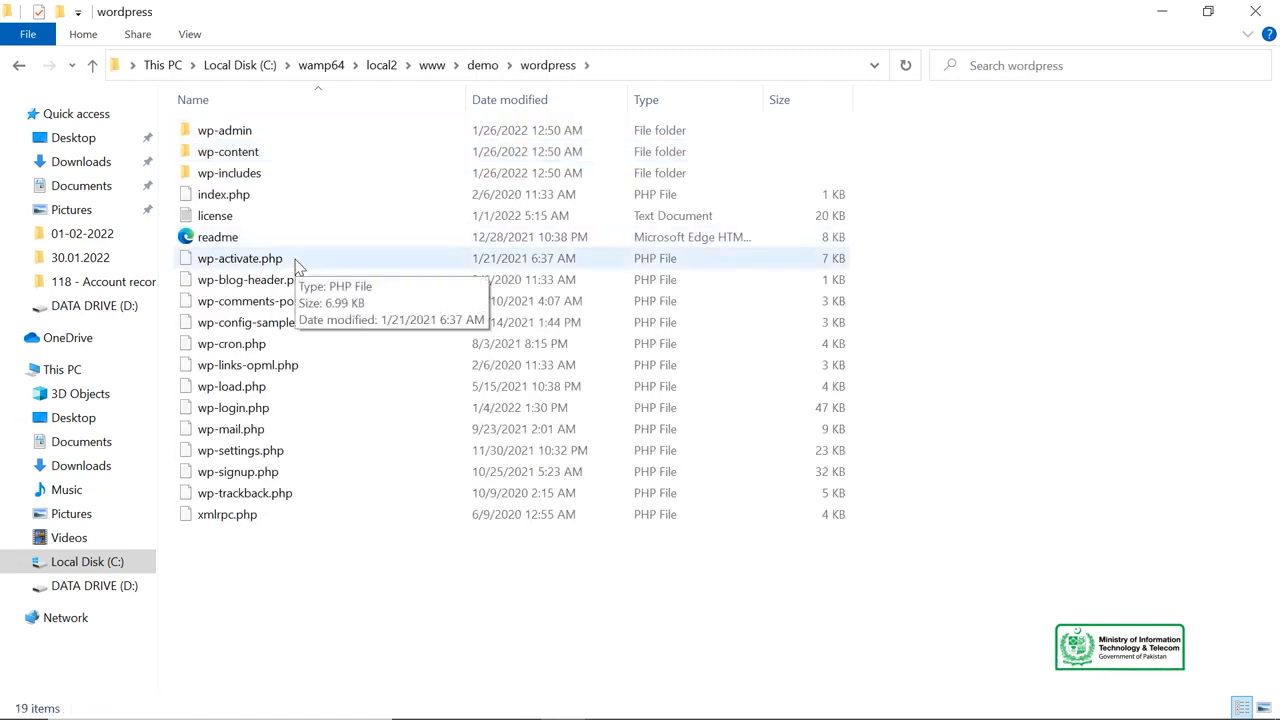
key(ctrl+a)
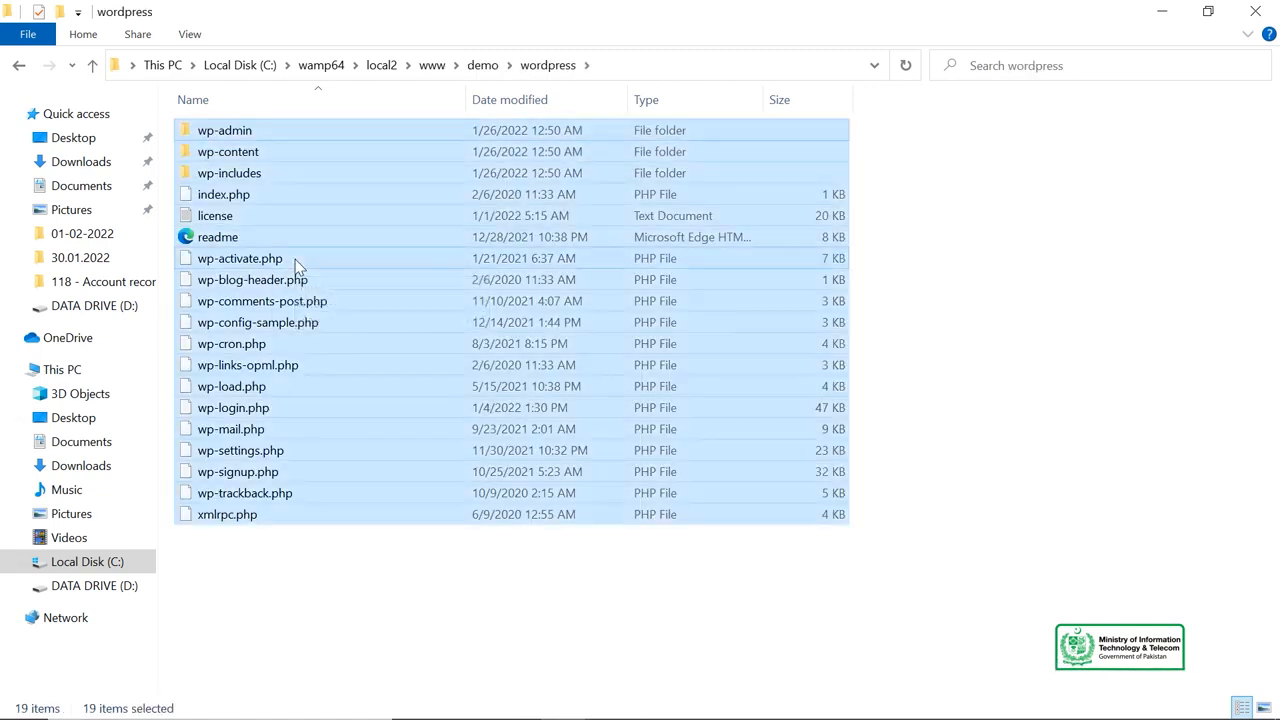
click(481, 66)
key(ctrl+v)
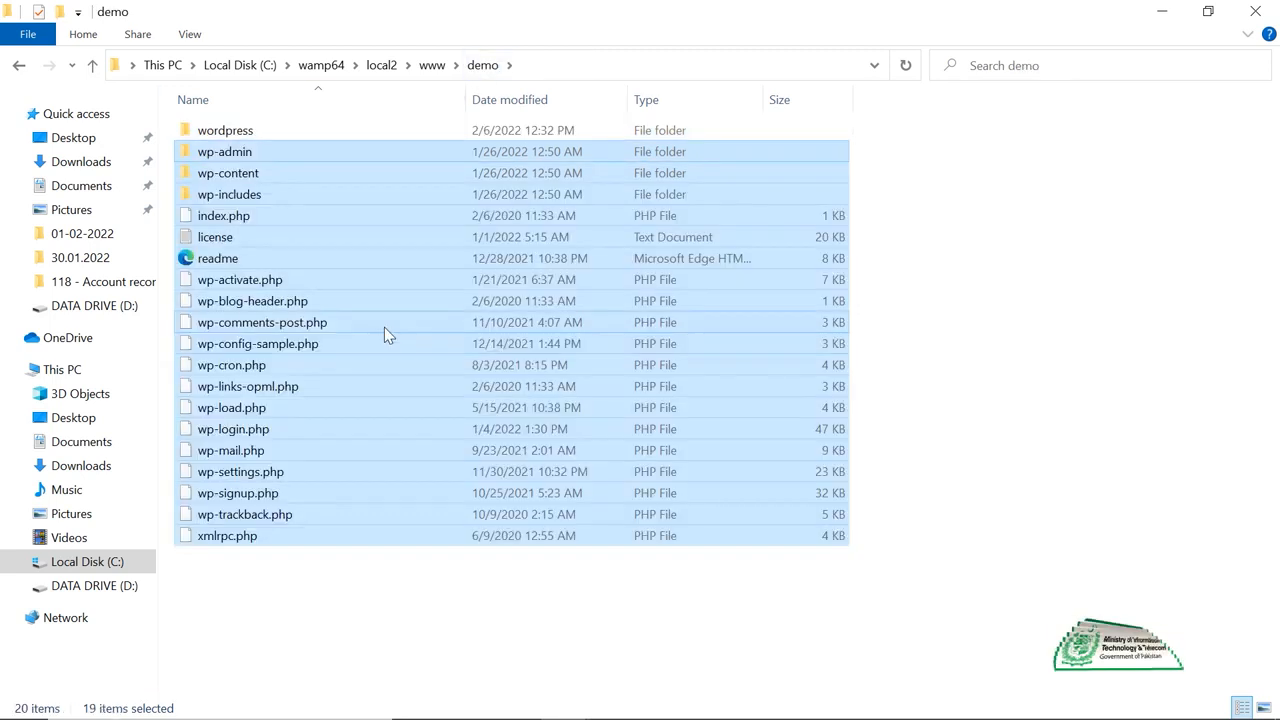
click(930, 272)
Delete the empty wordpress subfolder and check that demo now holds the WordPress files.
right_click(291, 129)
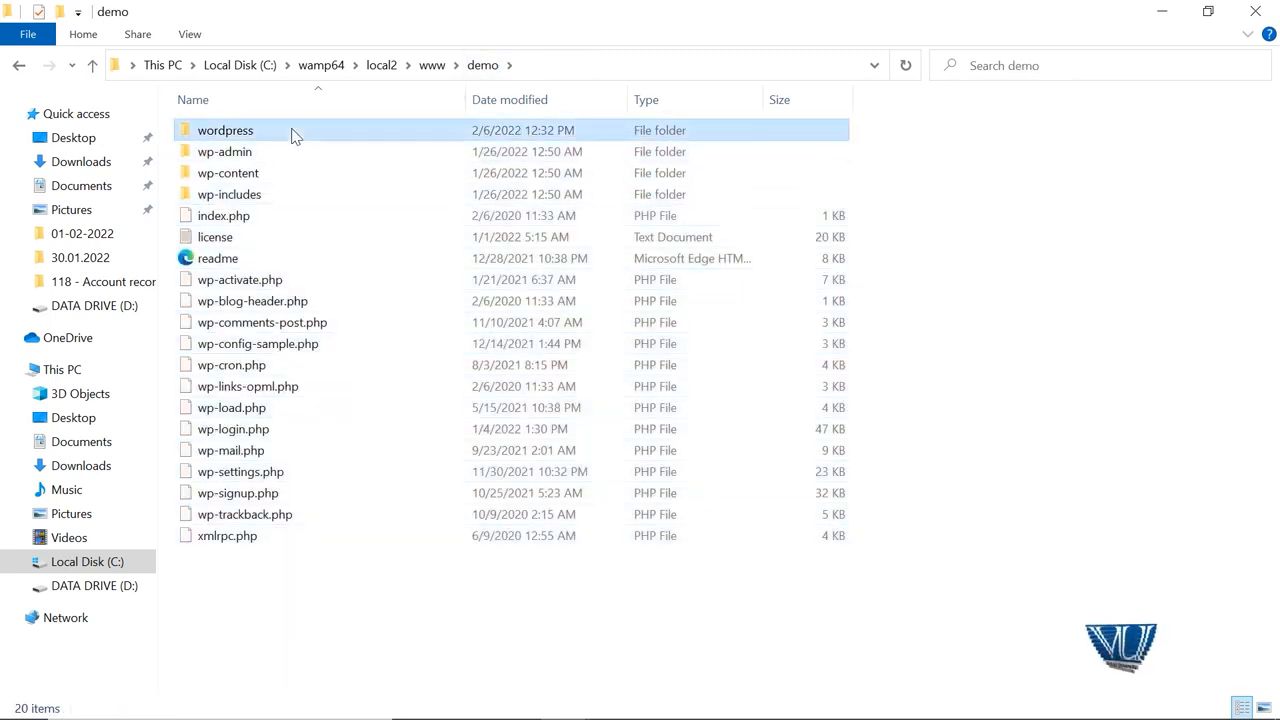
click(370, 594)
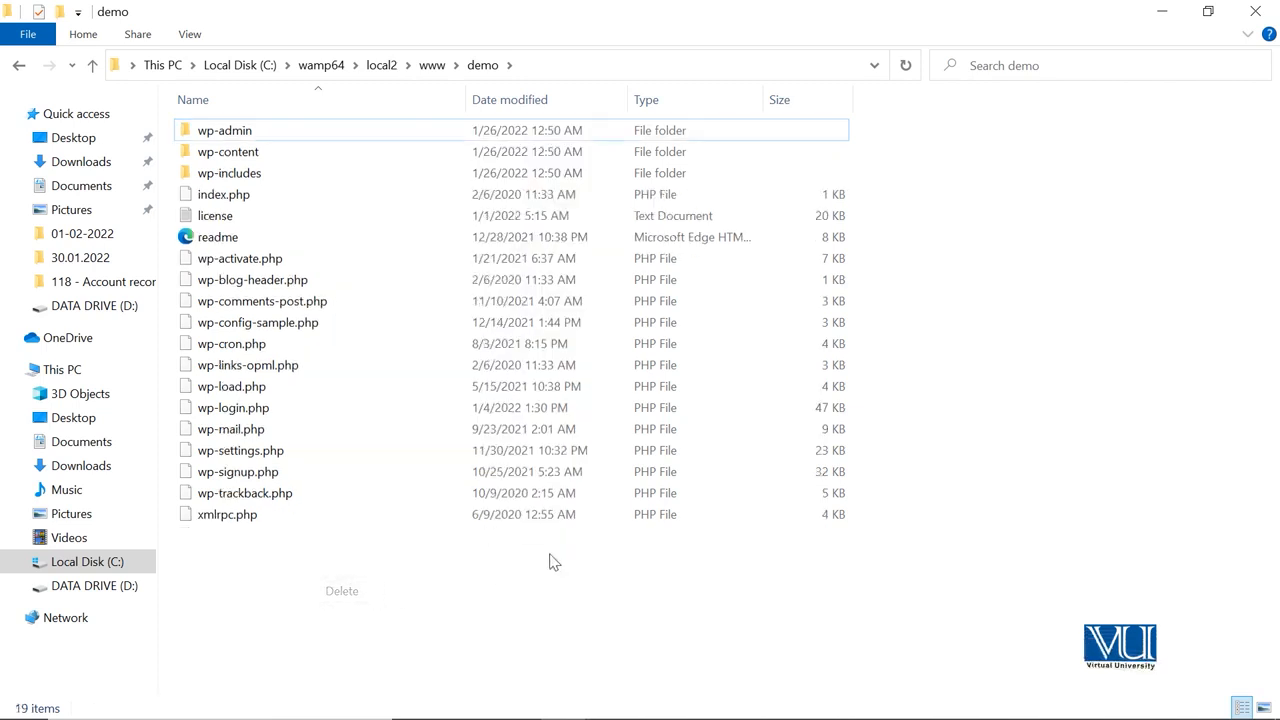
click(430, 68)
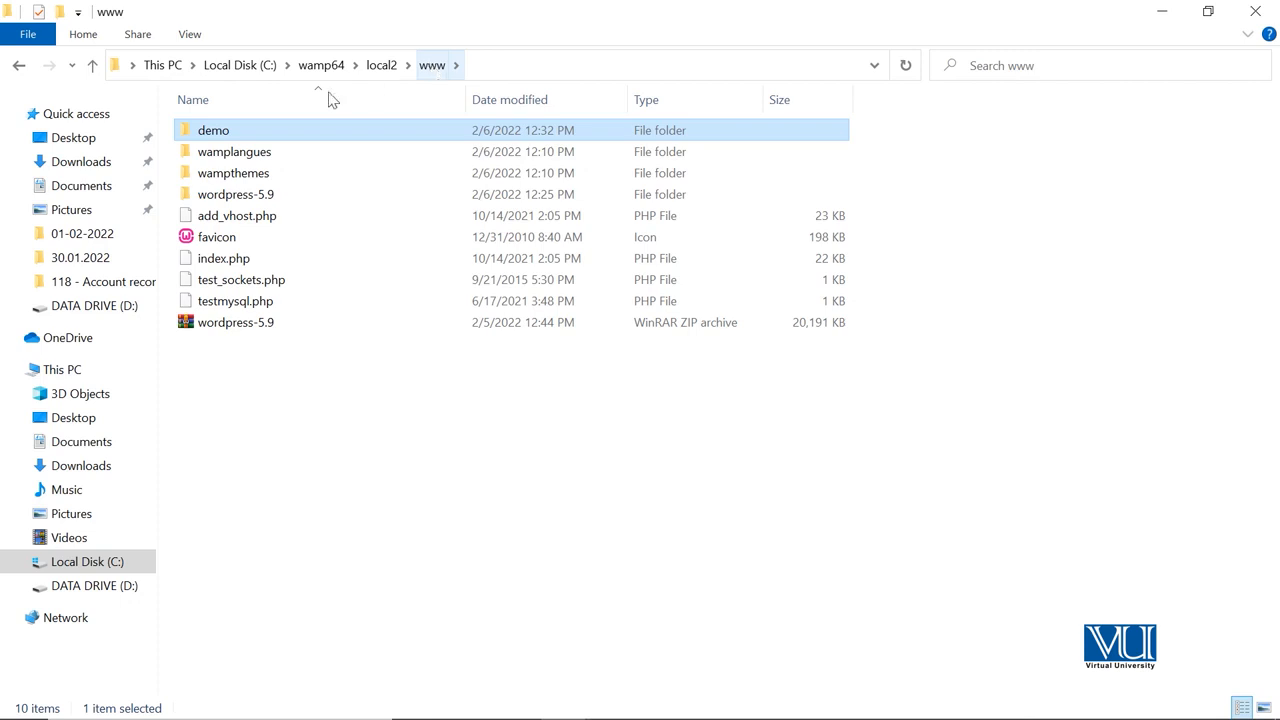
double_click(222, 137)
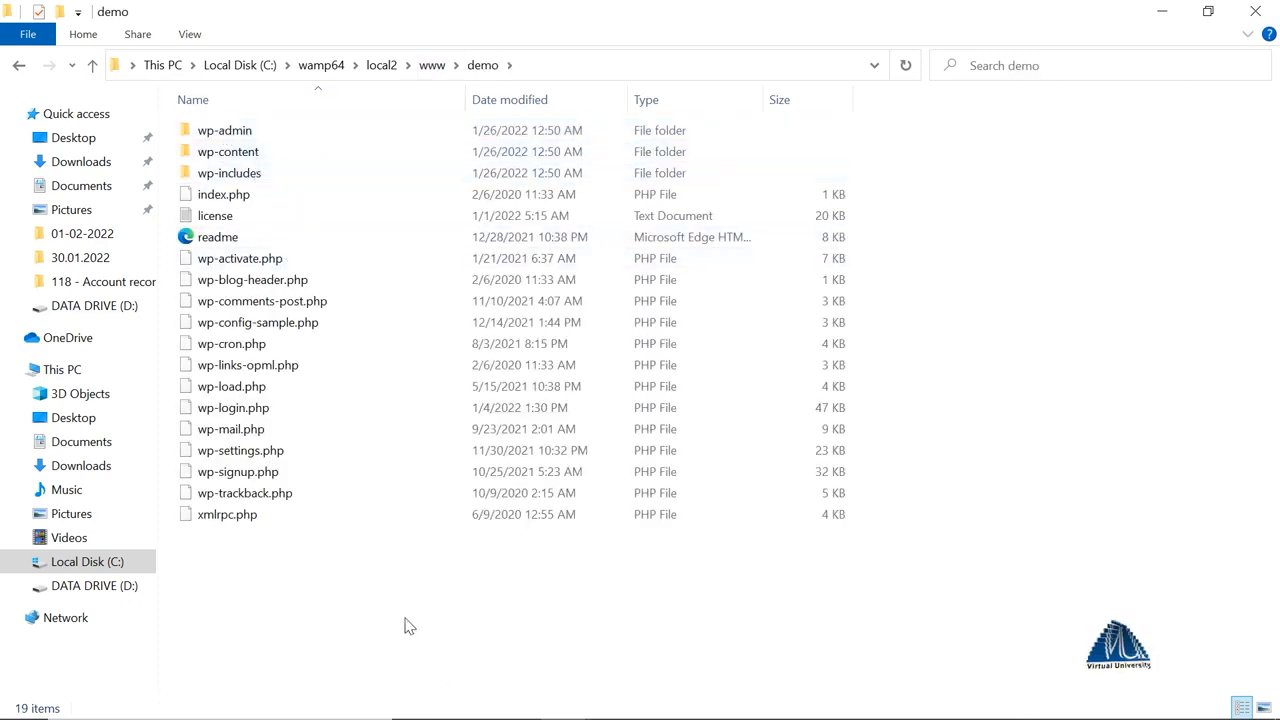
mouse_move(776, 710)
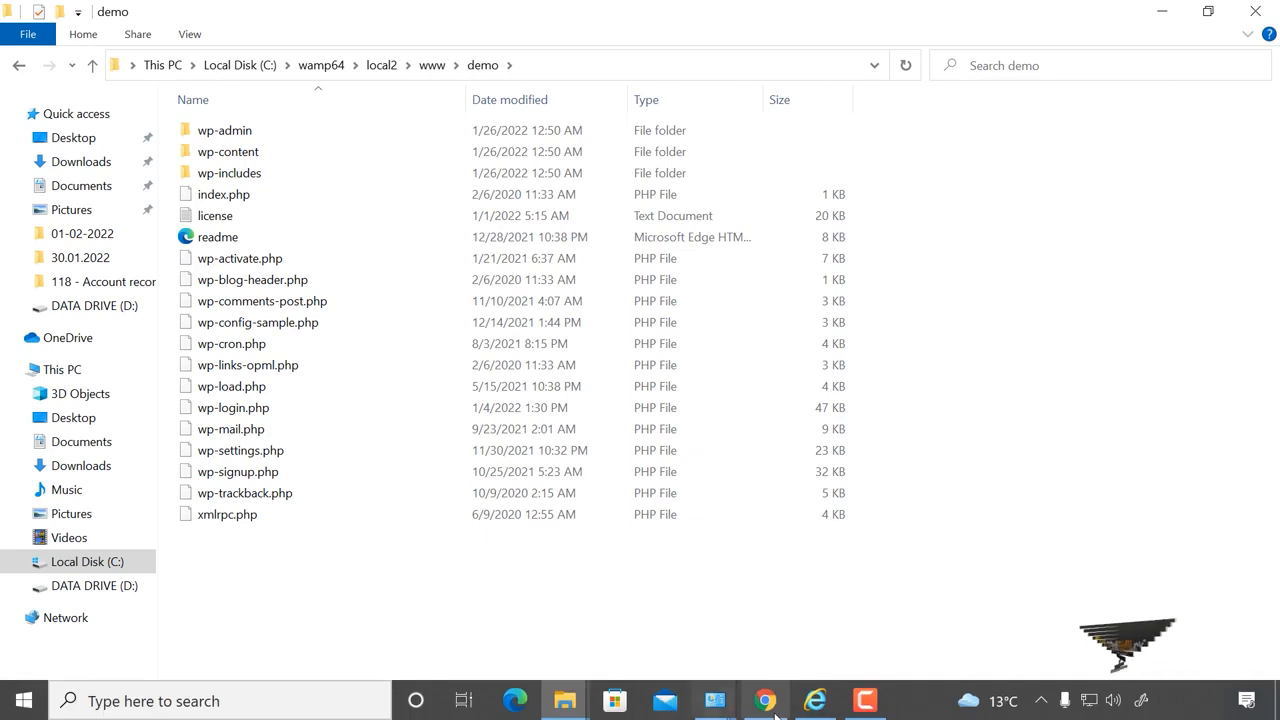
click(1041, 700)
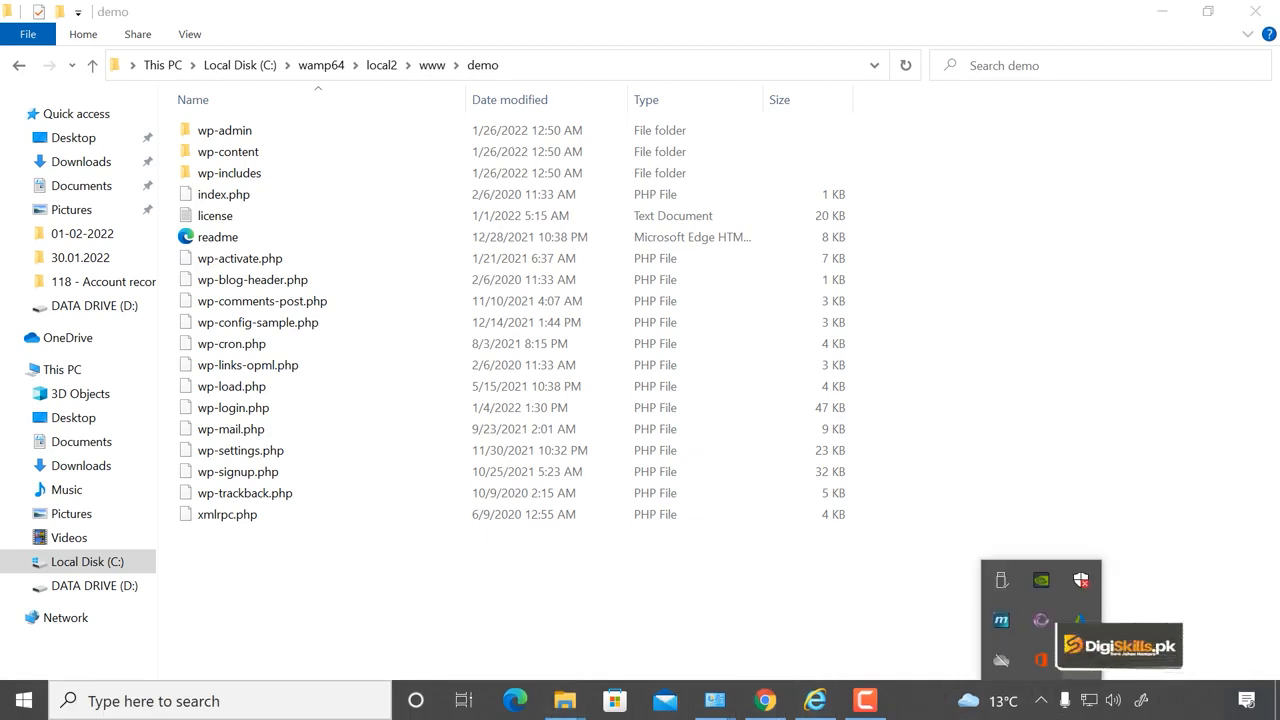
Open Localhost from the WampServer tray menu and load localhost/demo to reach the language page.
click(1041, 620)
click(1105, 392)
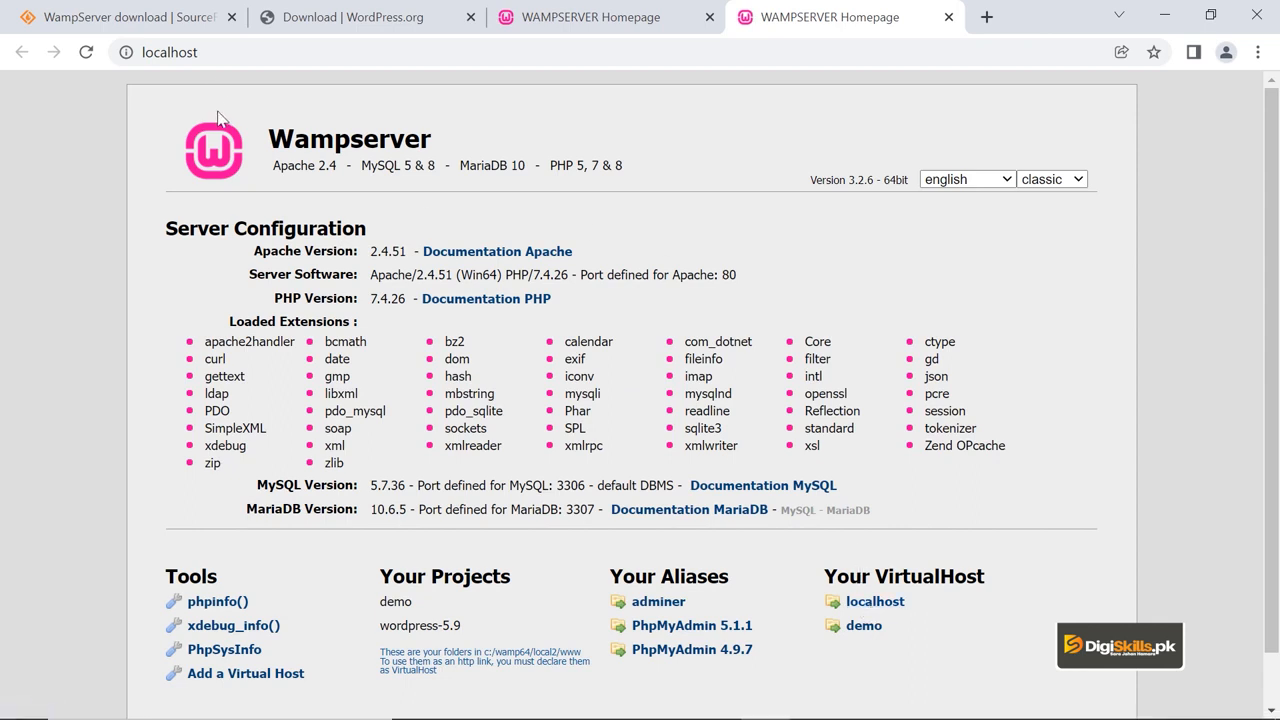
click(305, 56)
click(305, 58)
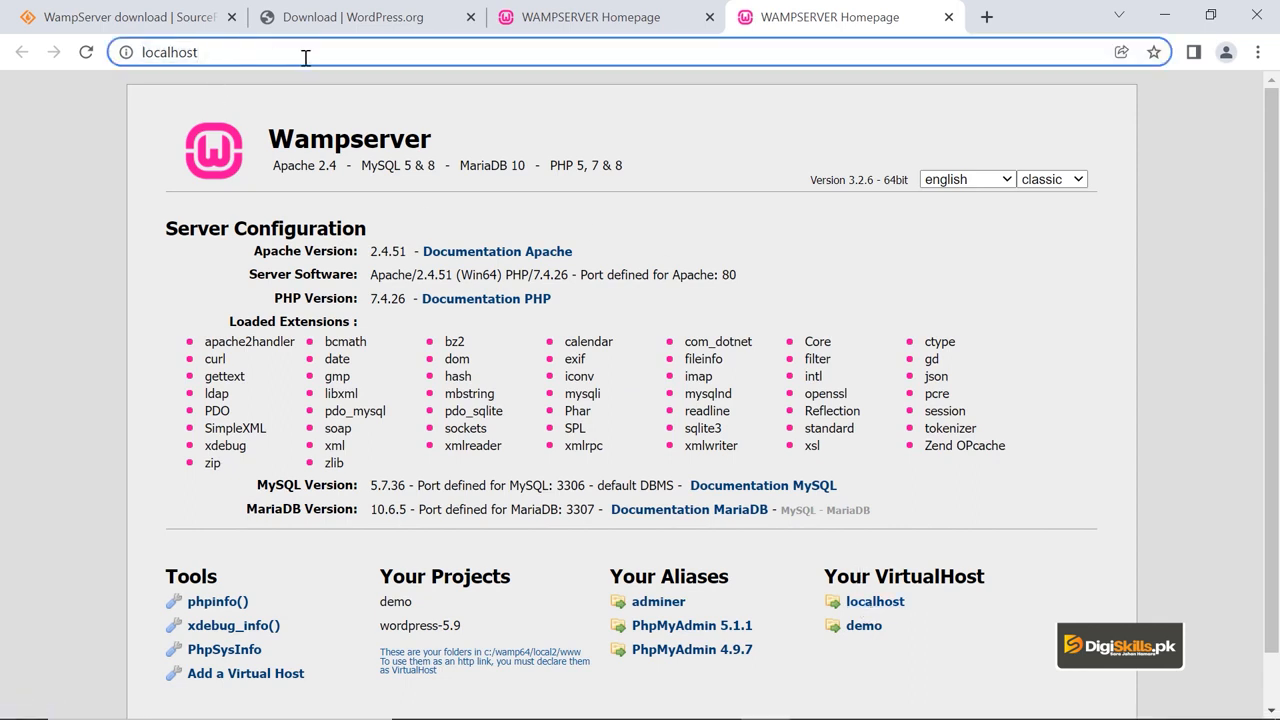
text(/demo)
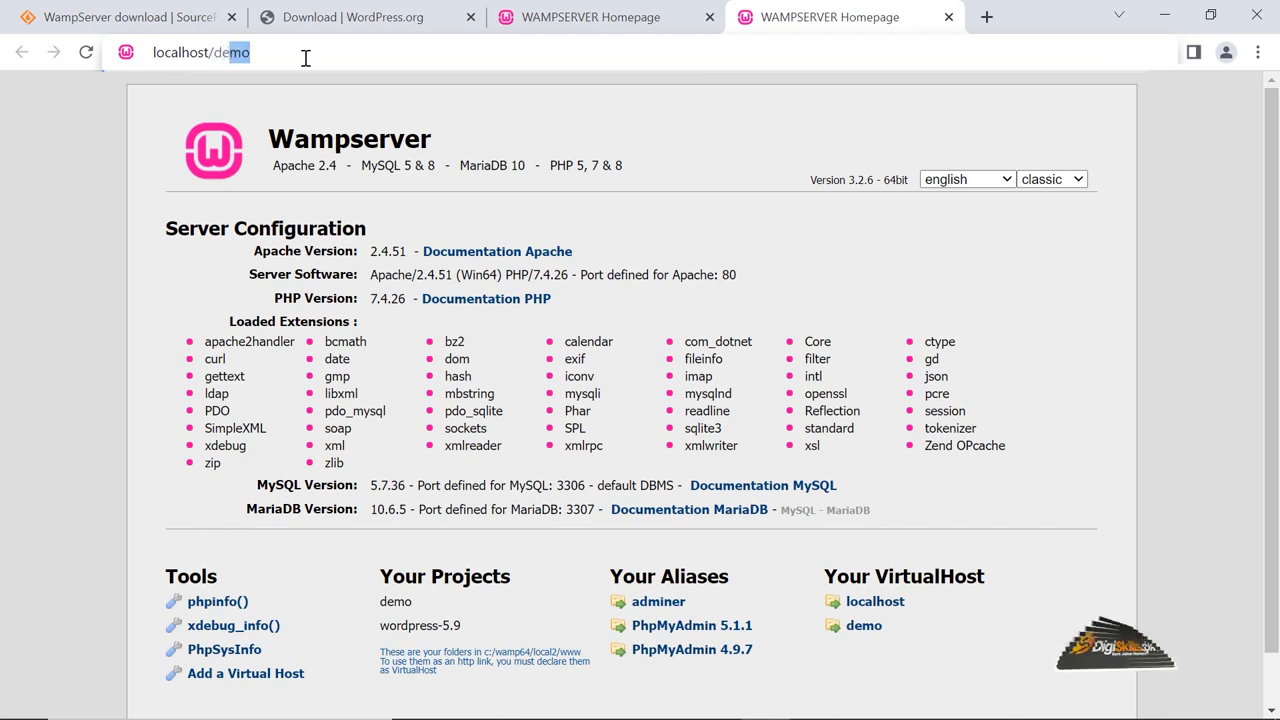
key(Return)
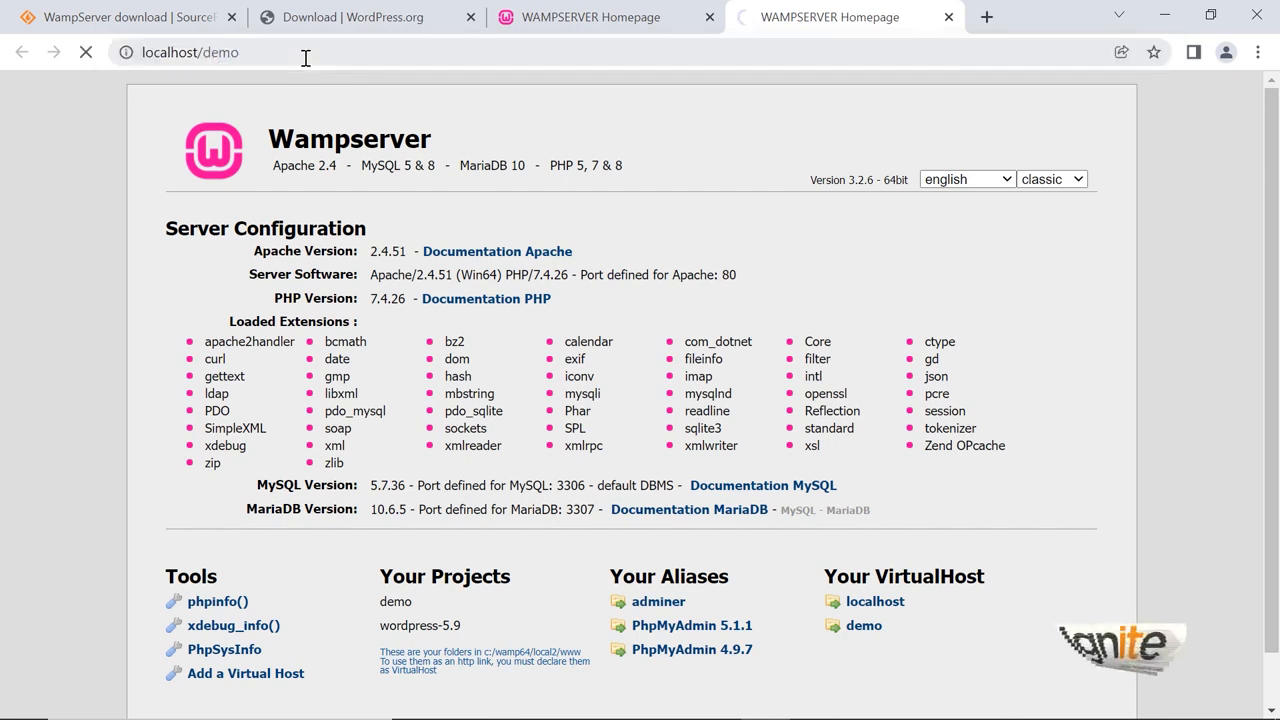
scroll(705, 295, down, 10)
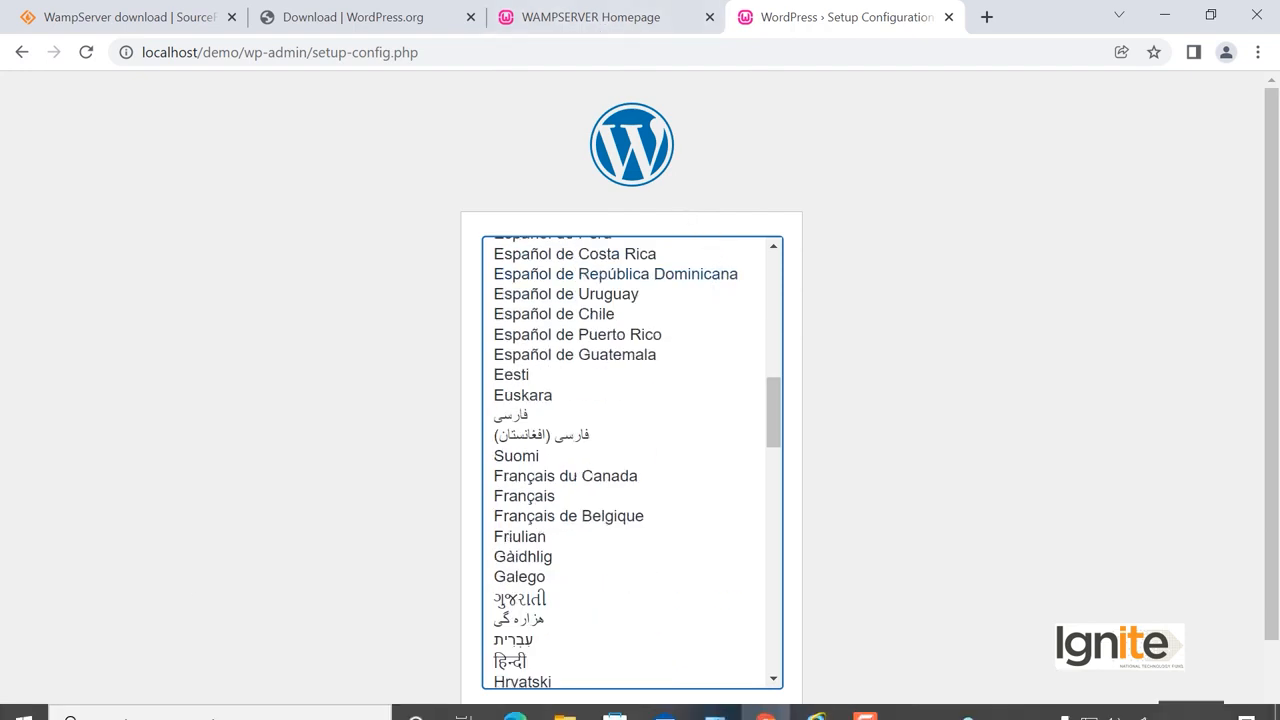
Rename the demo folder in C:\wamp64\local2\www to test.
mouse_move(587, 715)
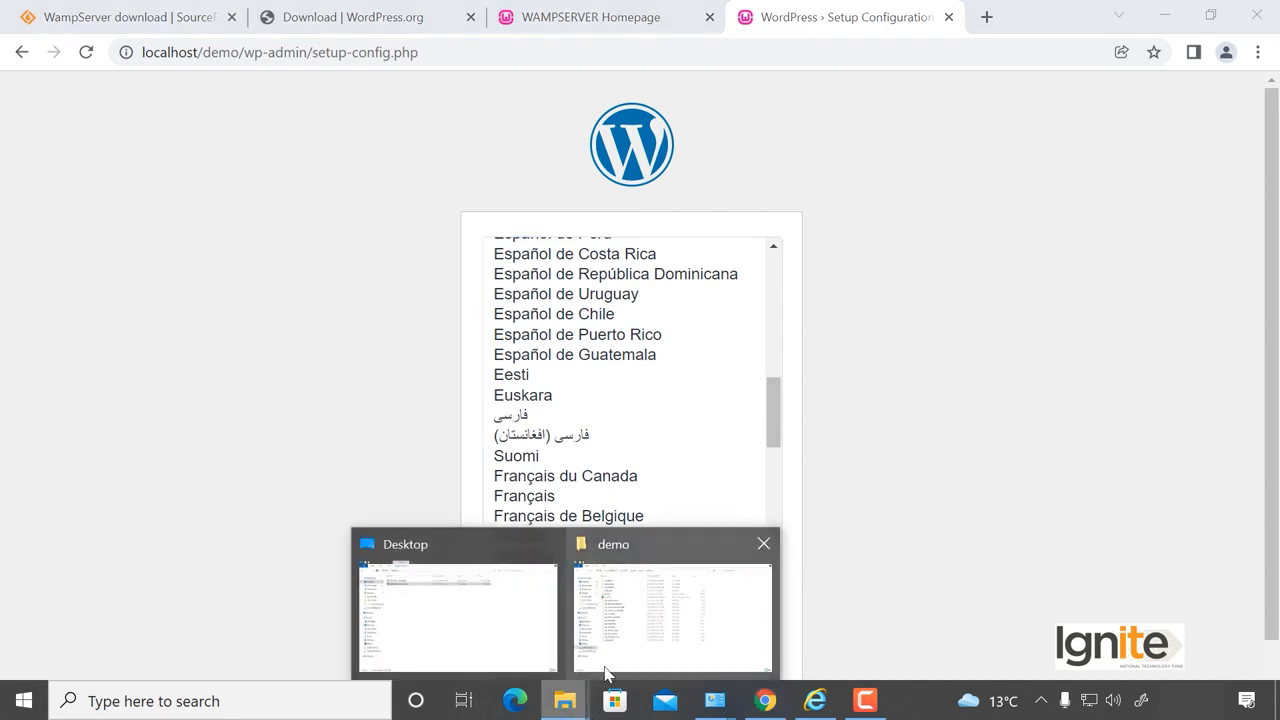
click(645, 615)
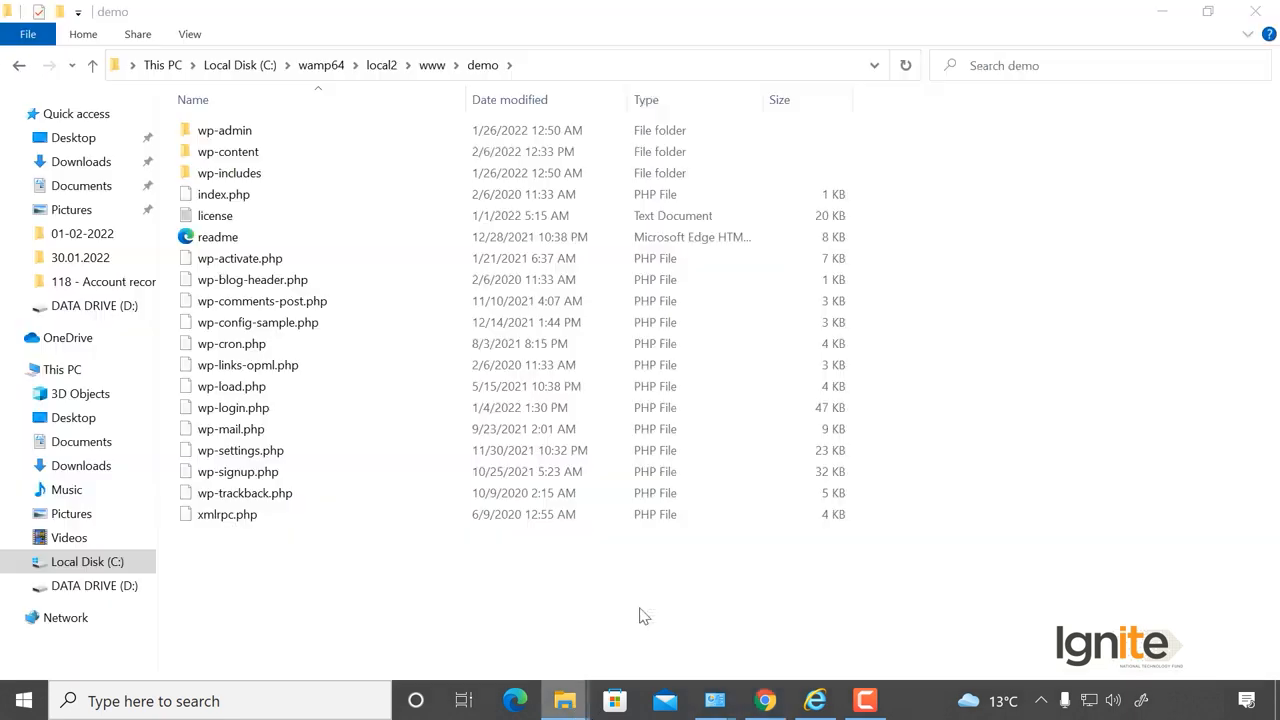
click(430, 66)
right_click(220, 132)
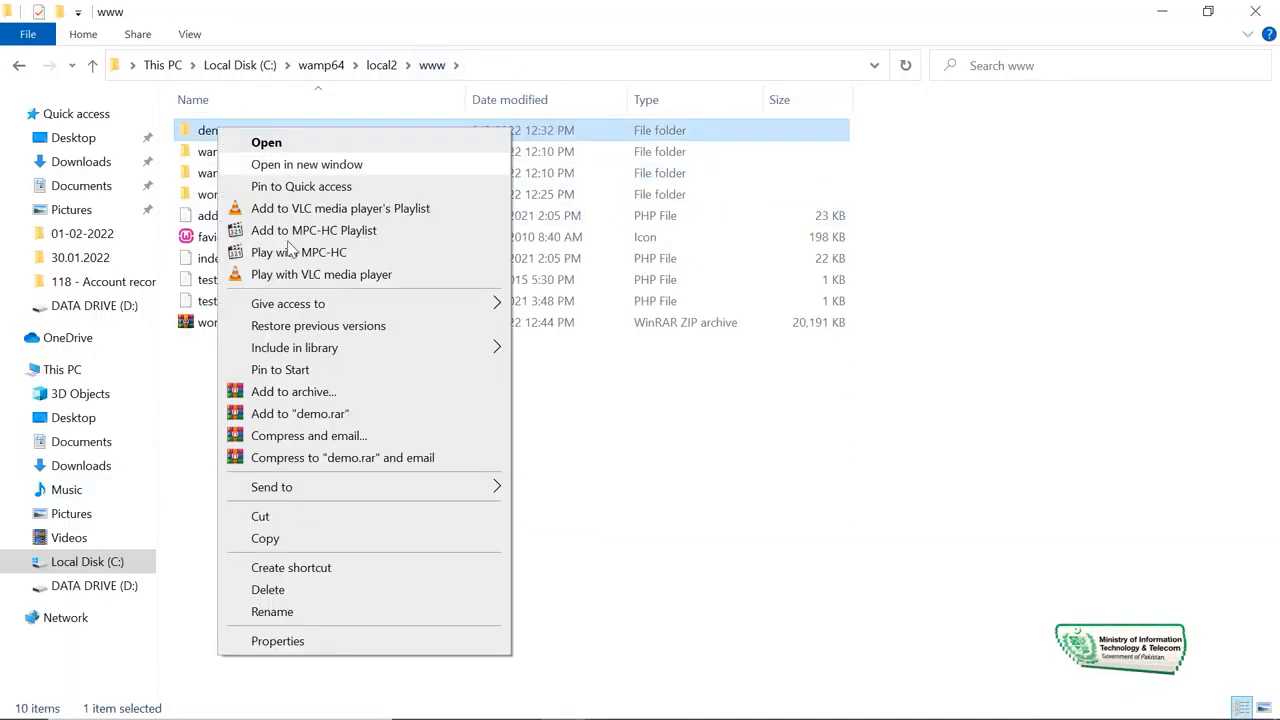
click(286, 611)
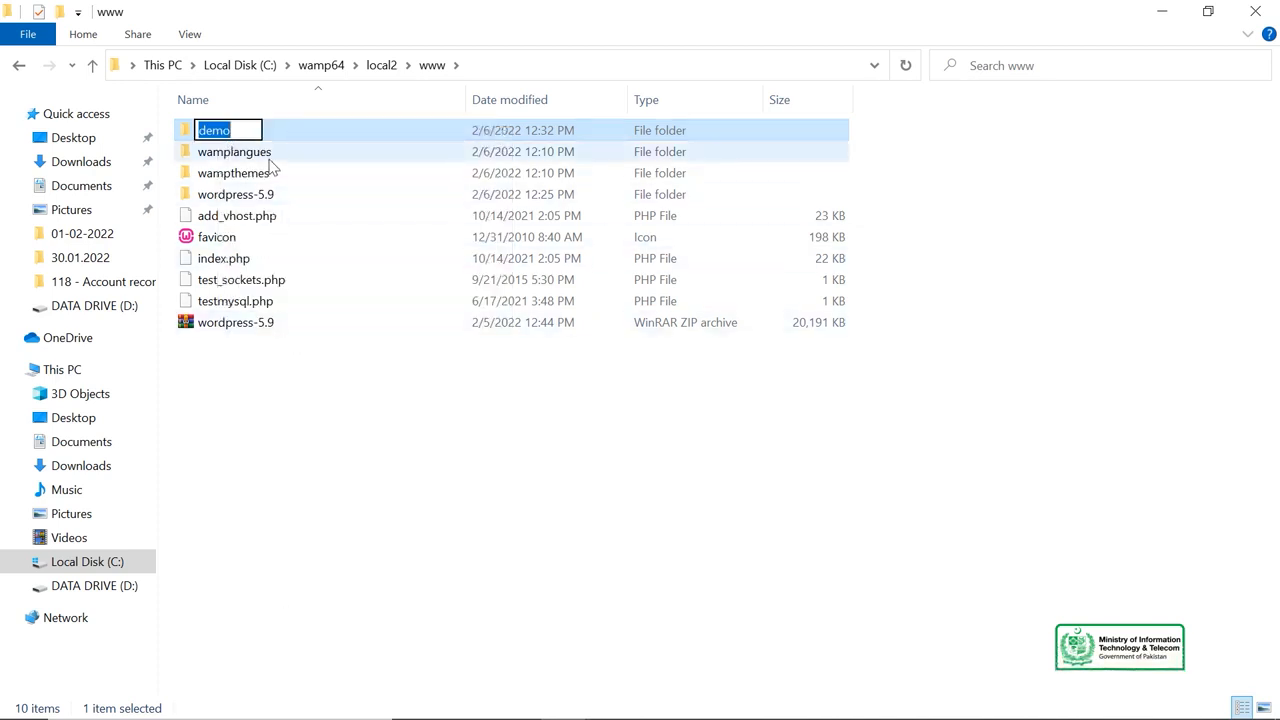
text(test)
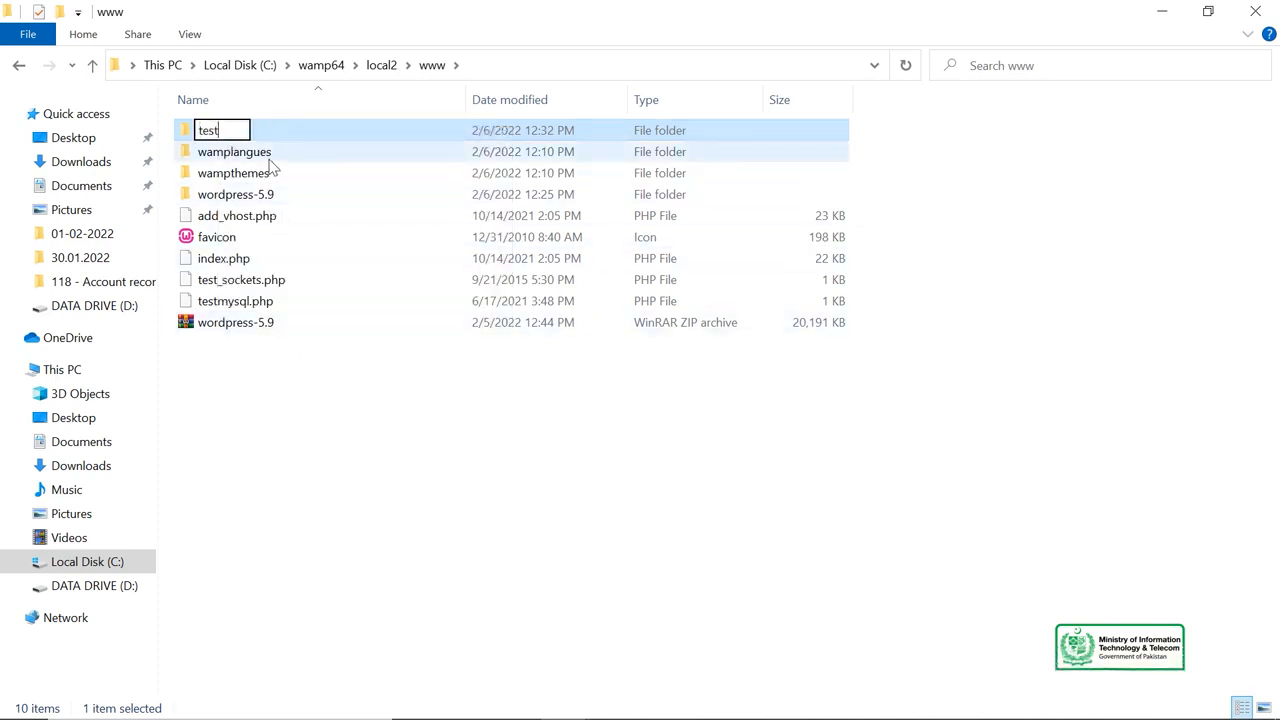
click(360, 428)
Change the browser address to localhost/test to restart WordPress setup from the renamed folder.
mouse_move(733, 706)
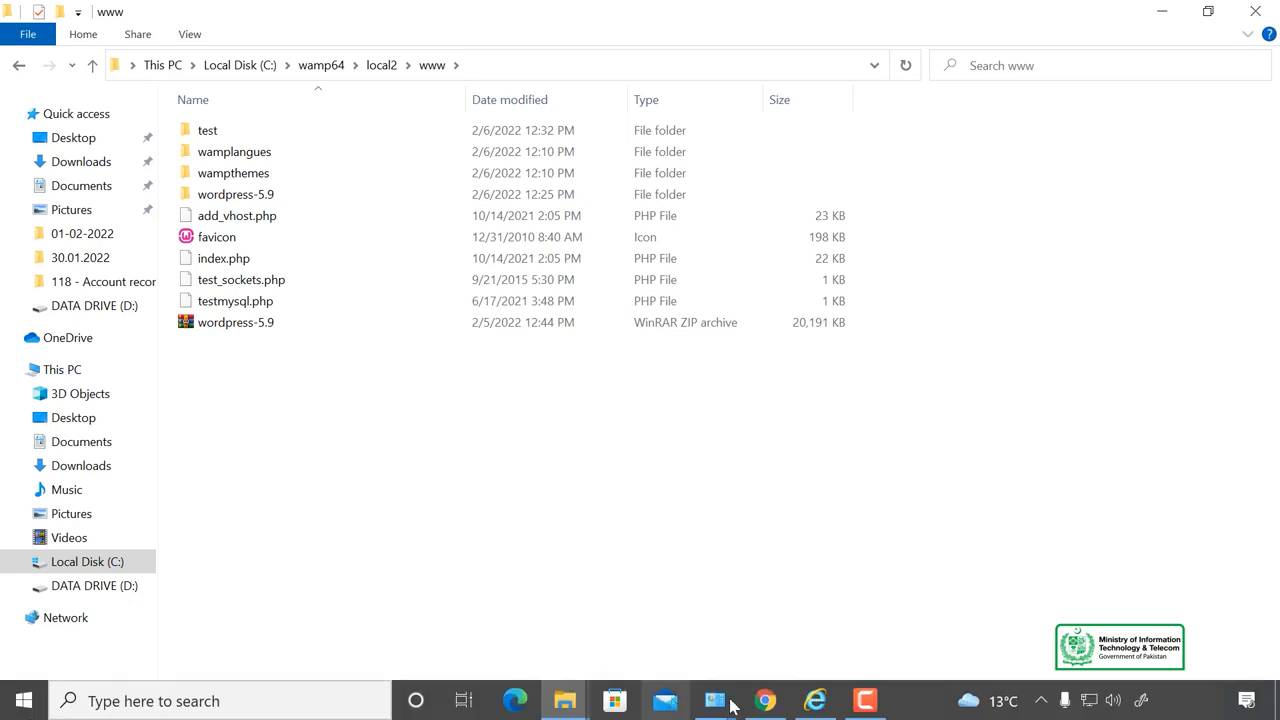
click(765, 700)
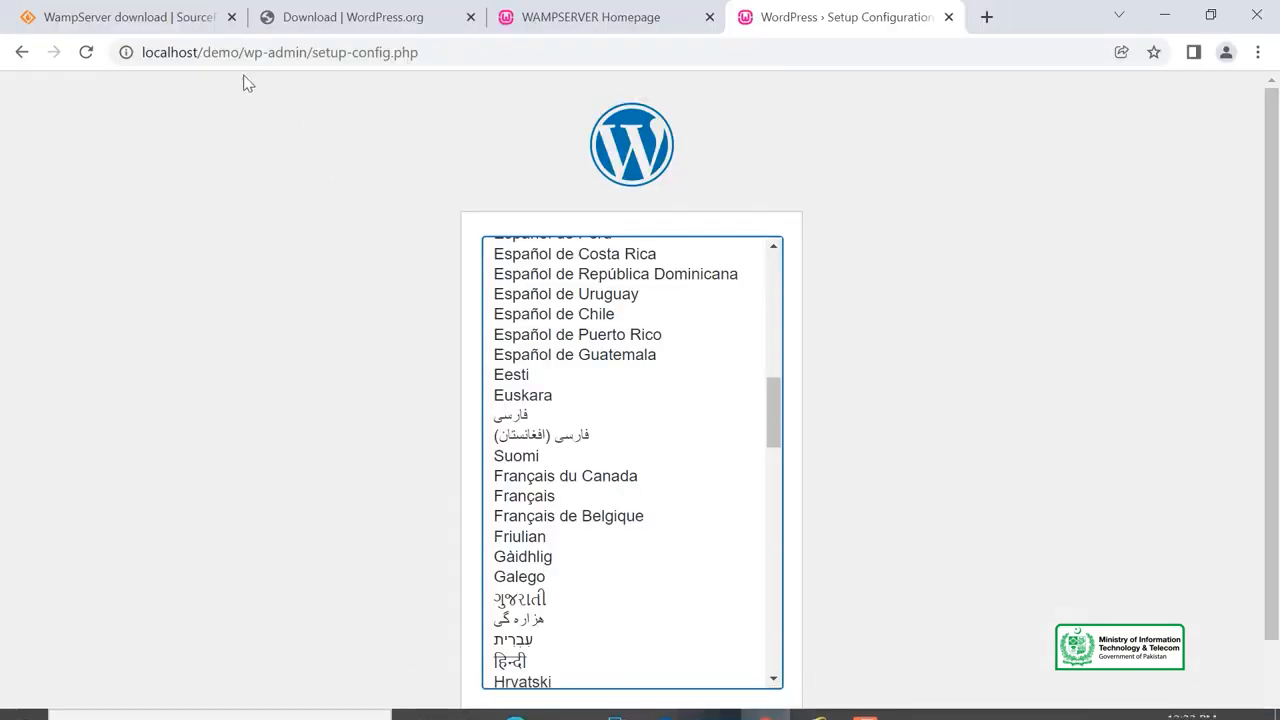
drag(209, 50, 337, 163)
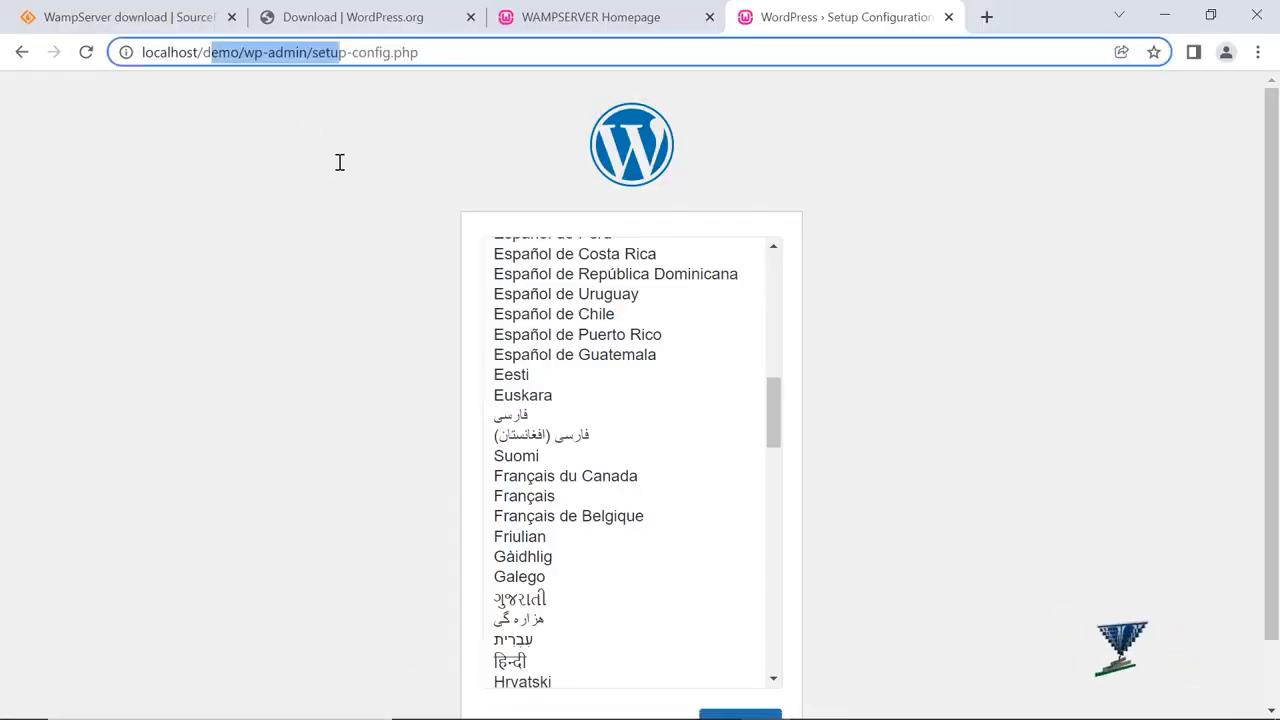
key(Delete)
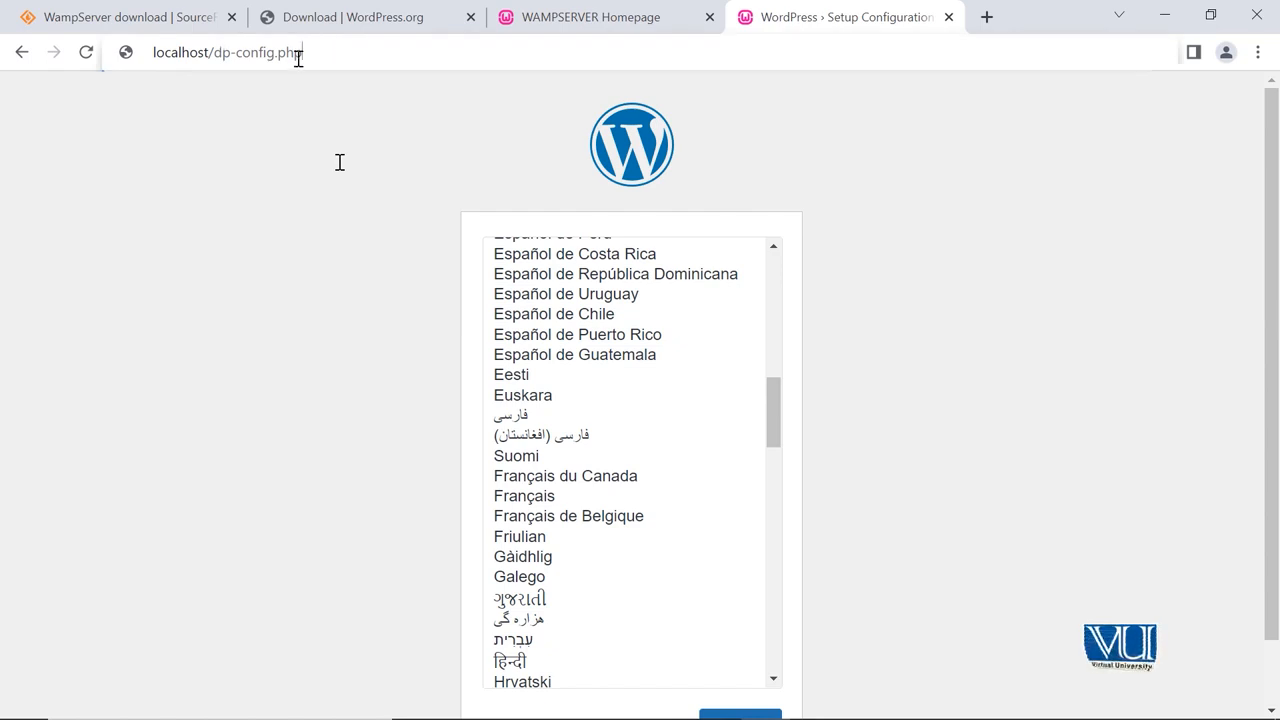
drag(298, 58, 226, 58)
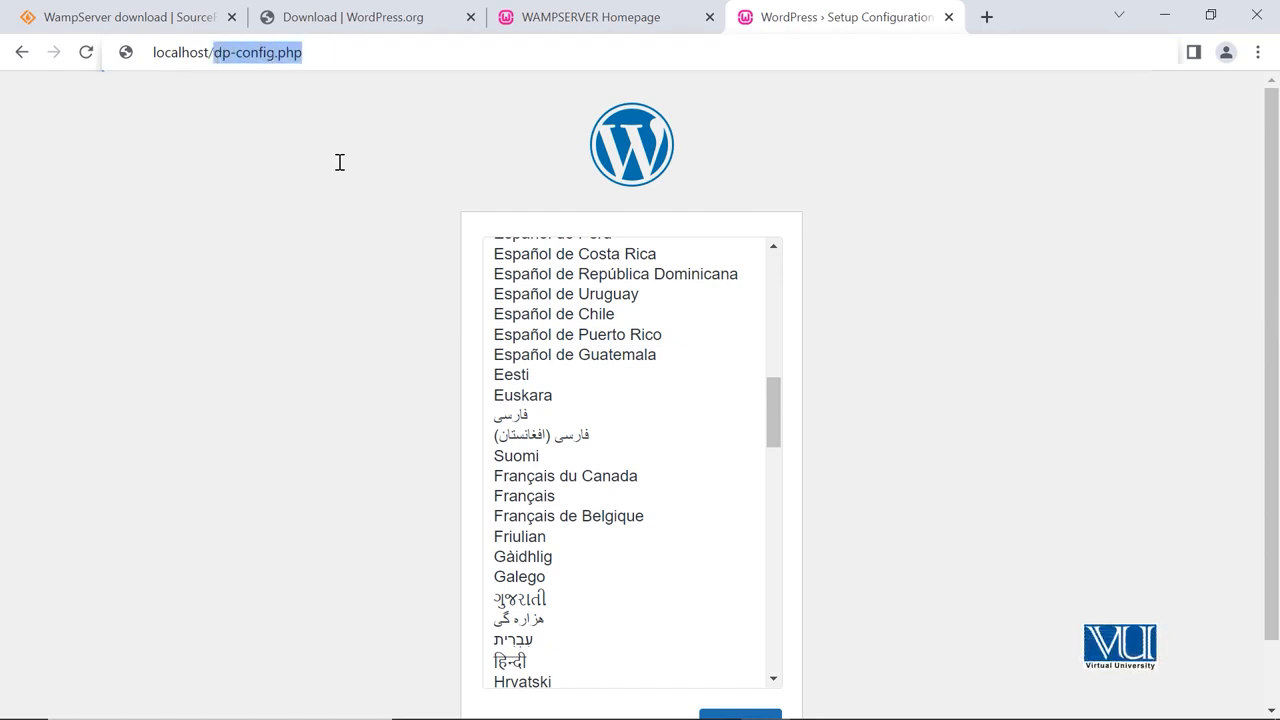
text(test)
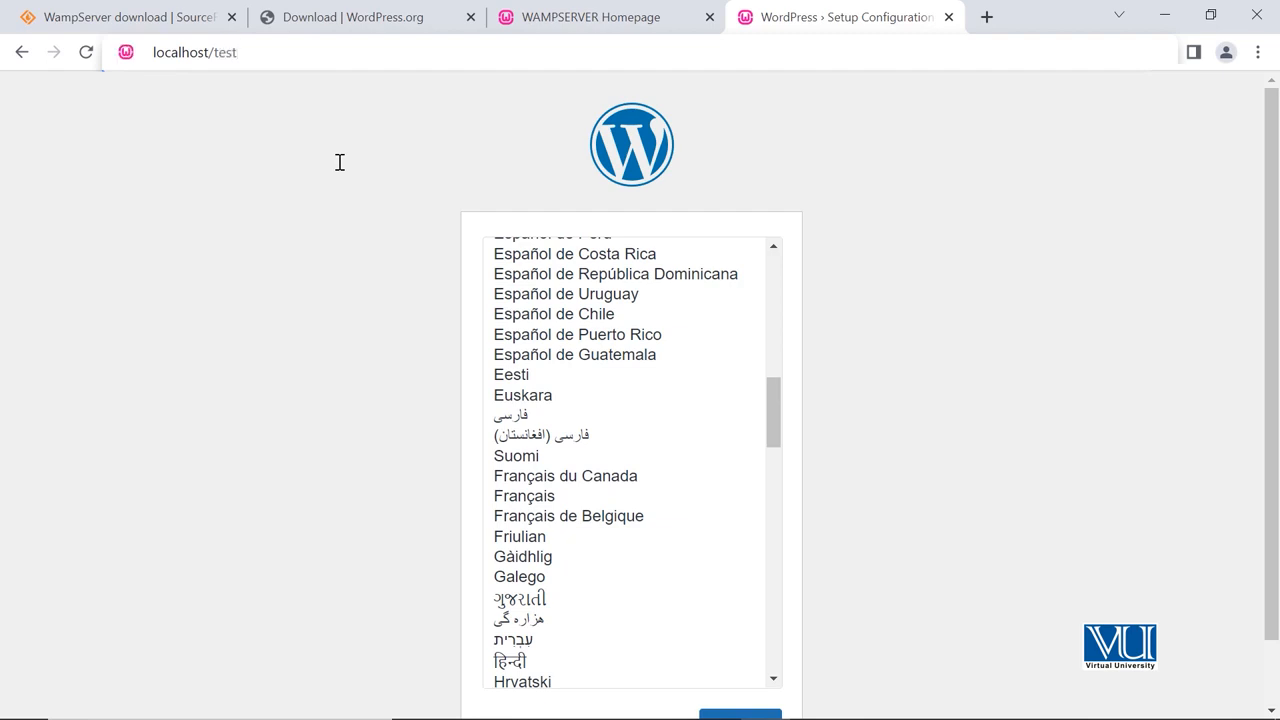
key(Return)
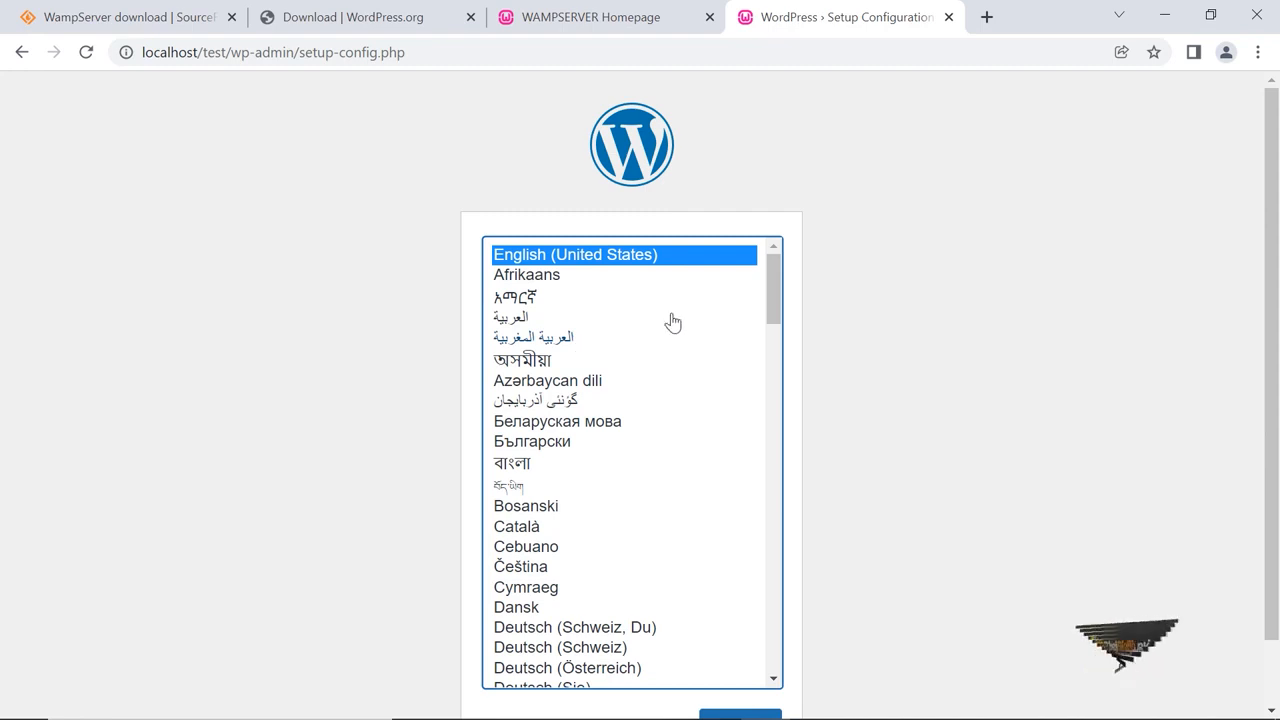
From the WampServer page, create a new phpMyAdmin database named demo.
click(547, 30)
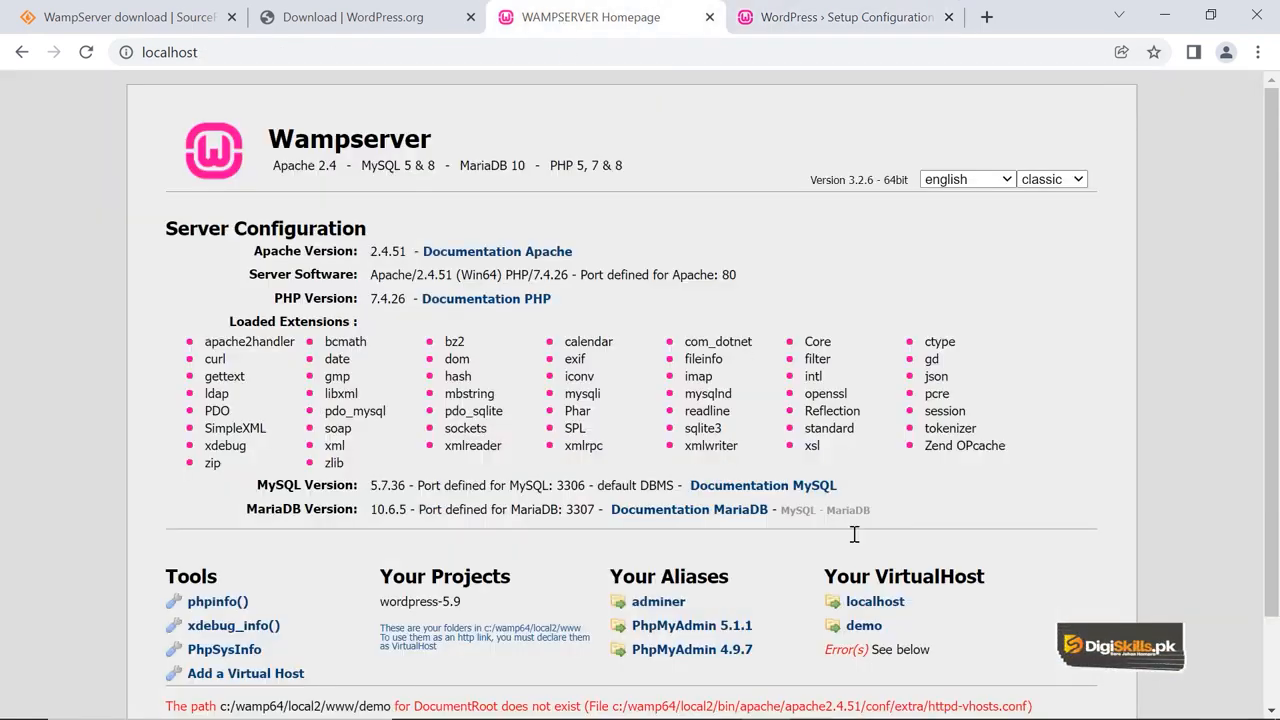
scroll(868, 553, down, 1)
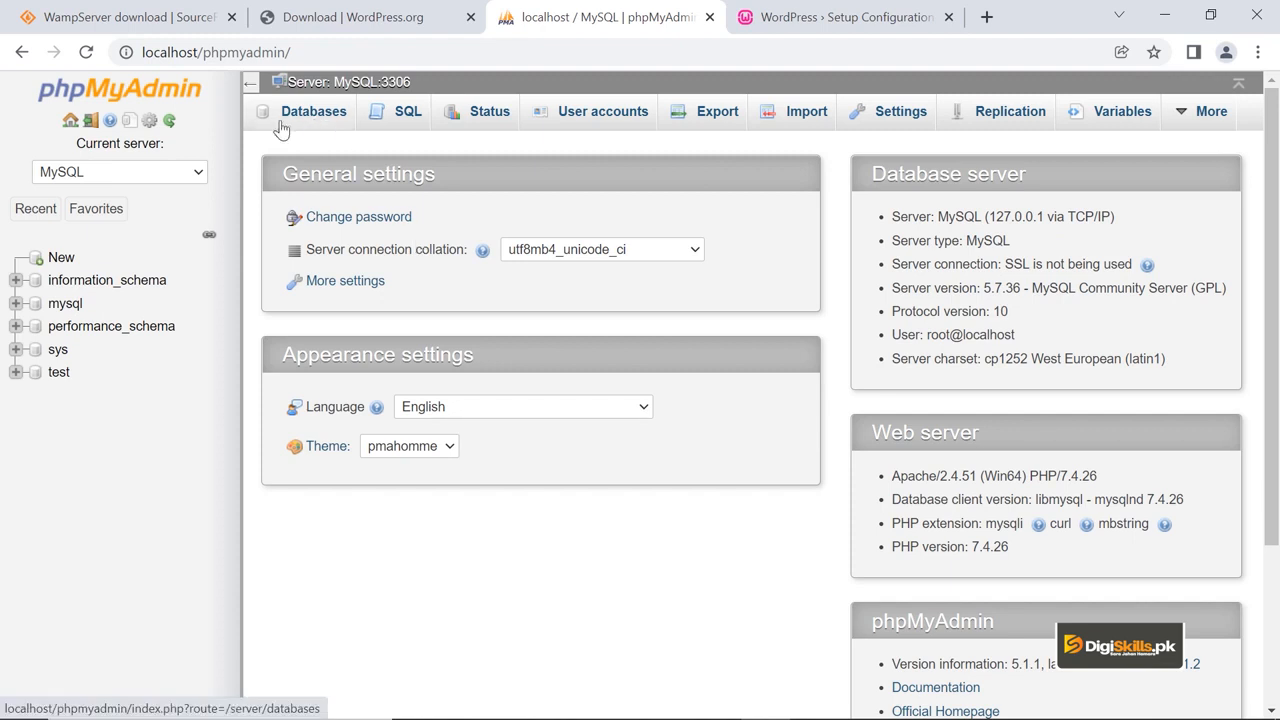
click(61, 257)
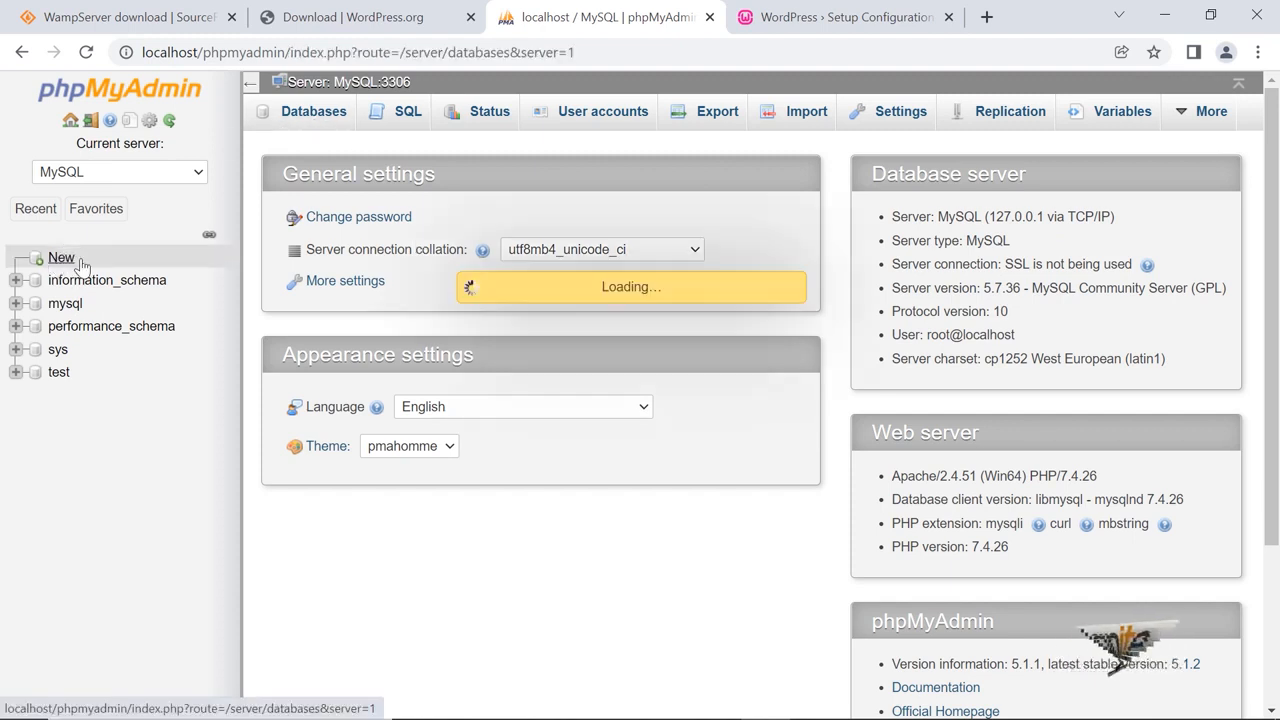
click(338, 246)
text(test)
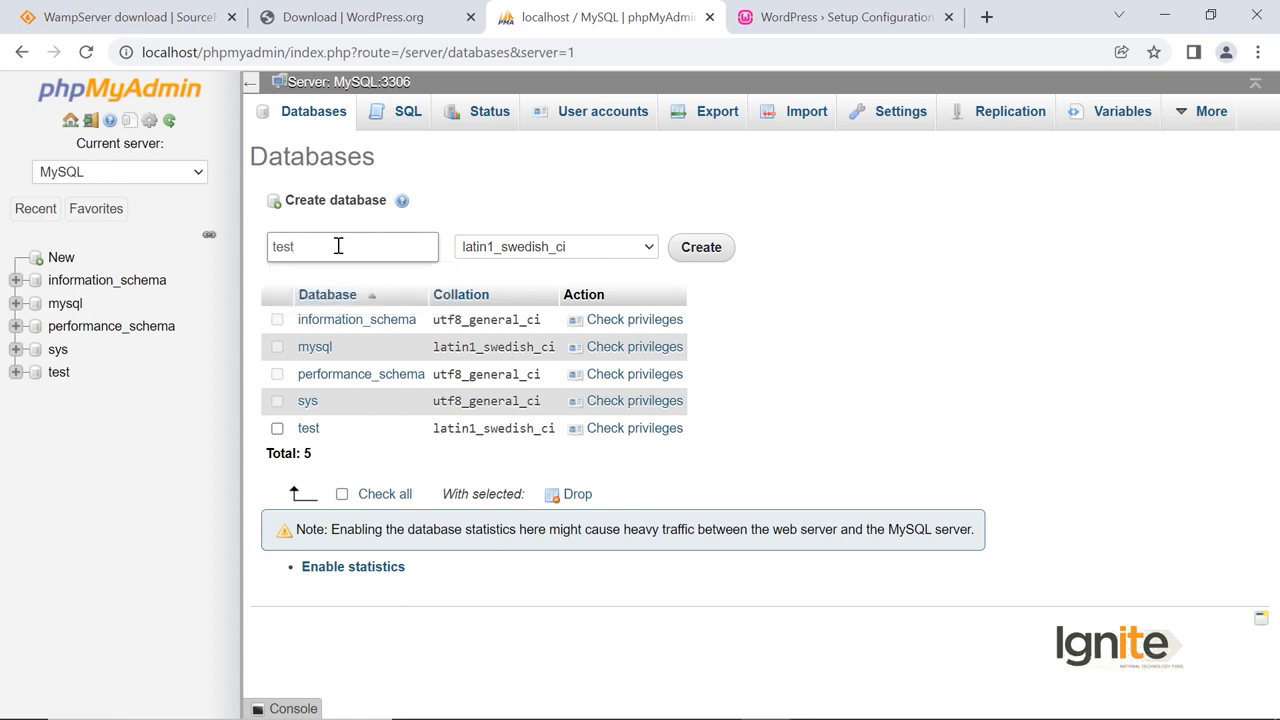
key(BackSpace)
key(BackSpace)
key(BackSpace)
key(BackSpace)
text(d)
click(716, 258)
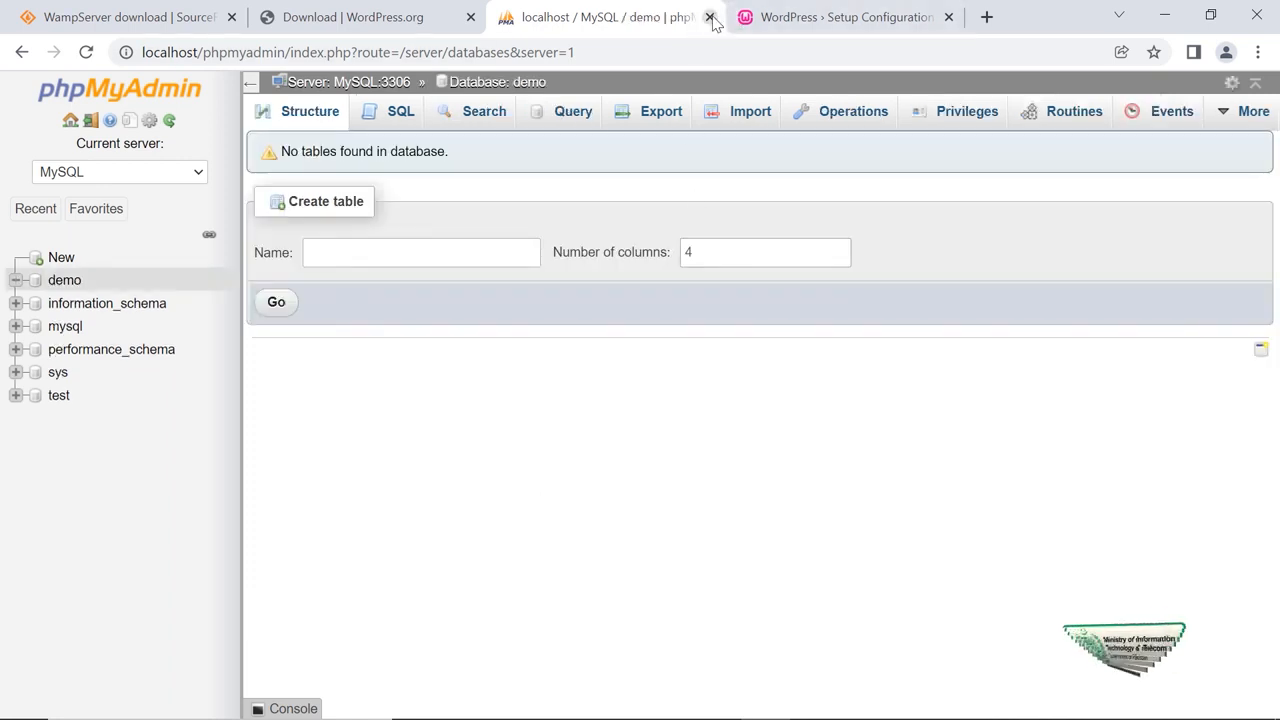
Choose English (United States) as the setup language and proceed to the database connection form.
click(772, 27)
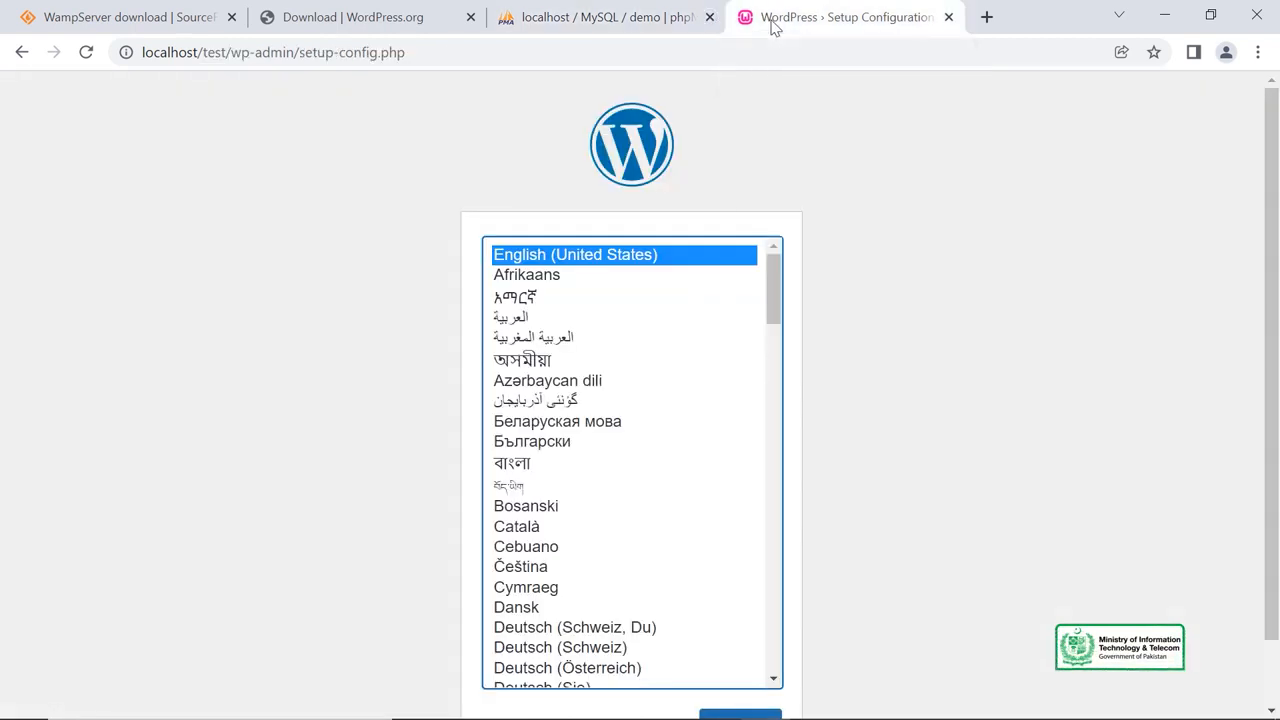
scroll(740, 537, down, 3)
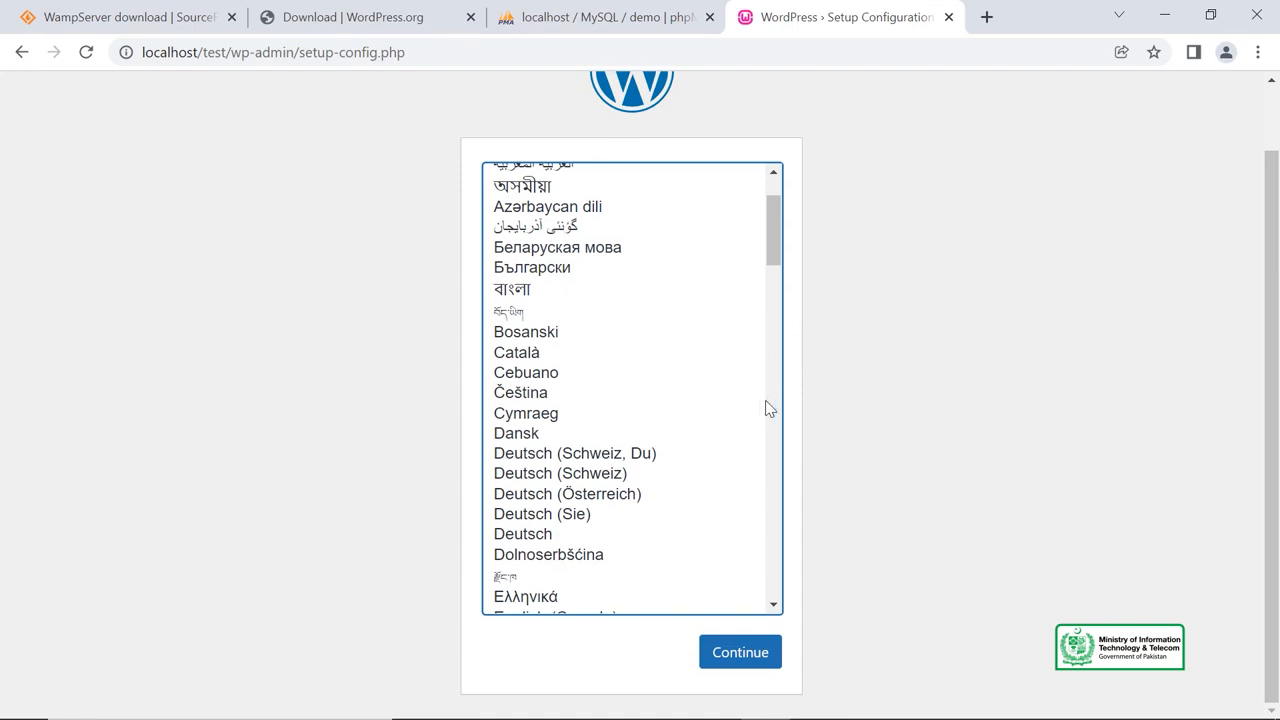
scroll(770, 480, up, 4)
scroll(922, 357, down, 1)
click(749, 656)
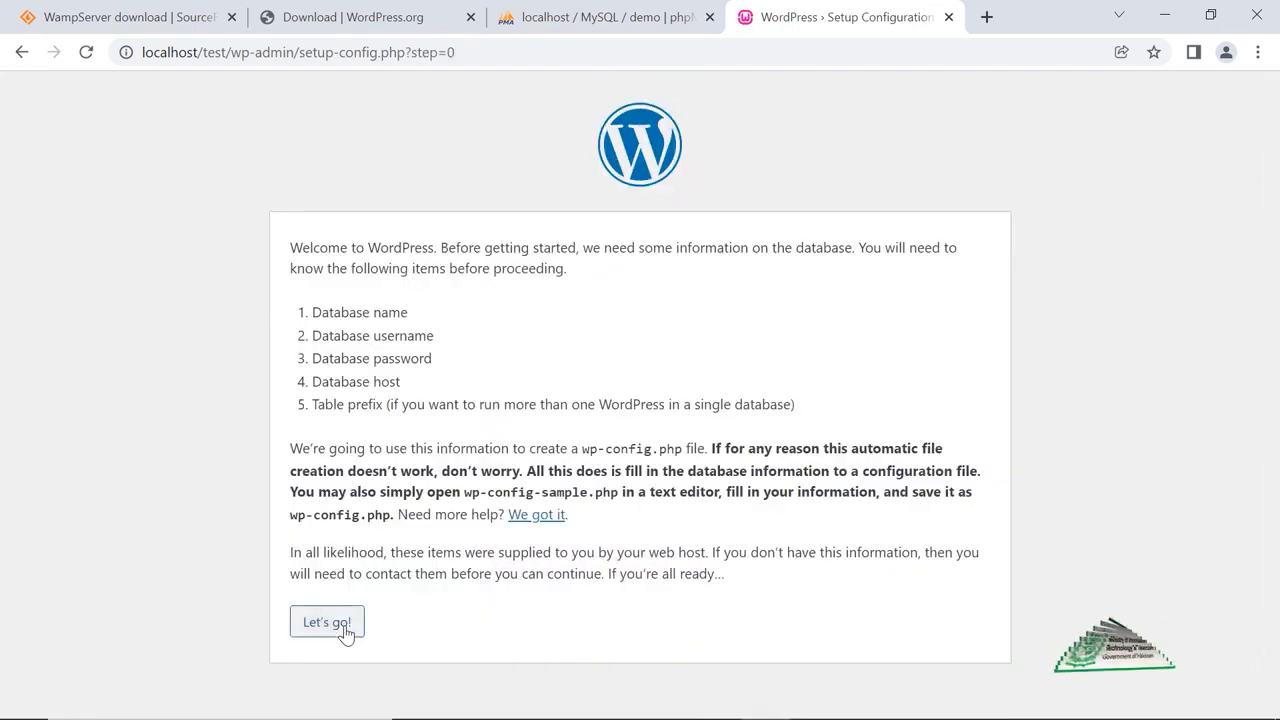
click(345, 634)
Enter database demo, user root, empty password, host localhost, prefix tdmb_, and submit.
double_click(486, 298)
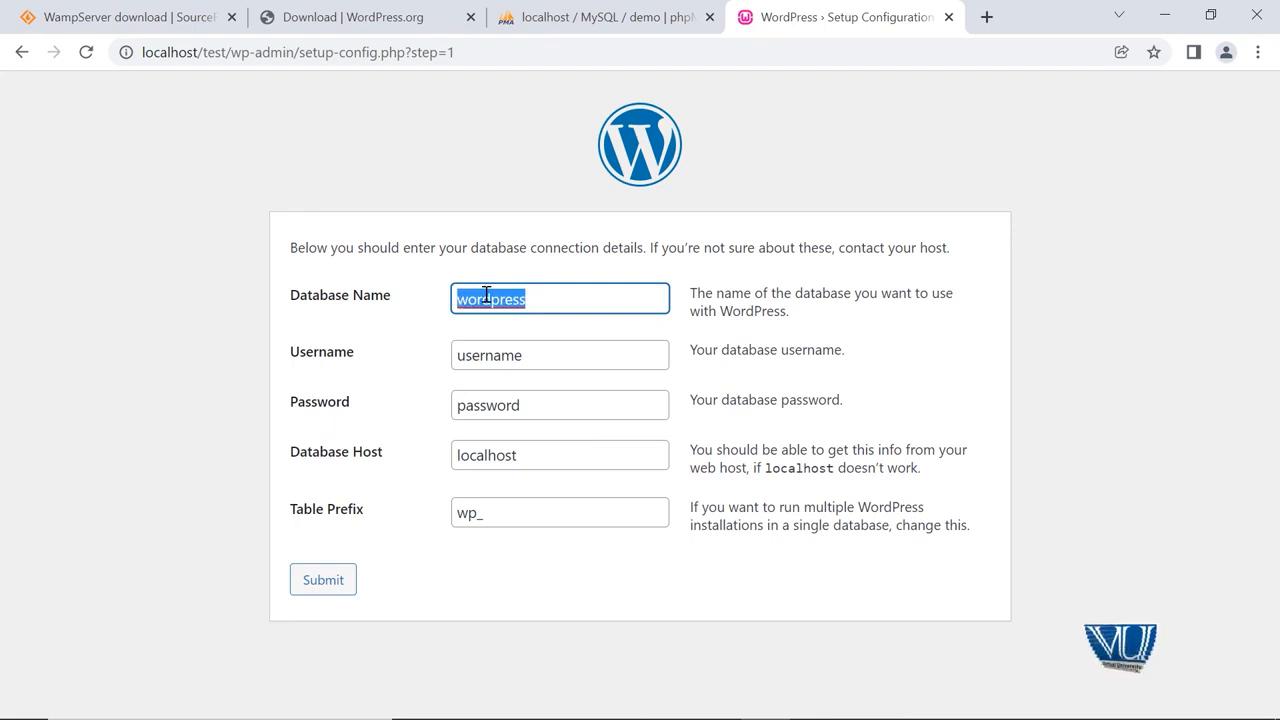
text(demo)
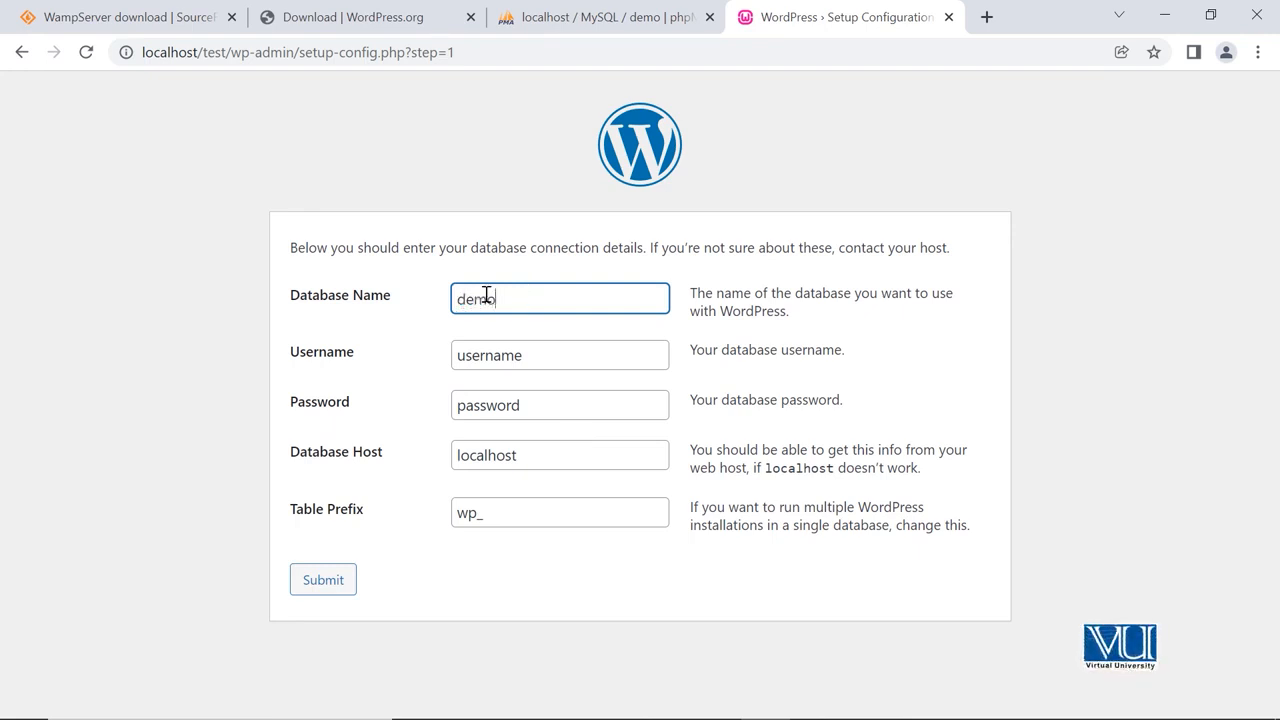
double_click(505, 352)
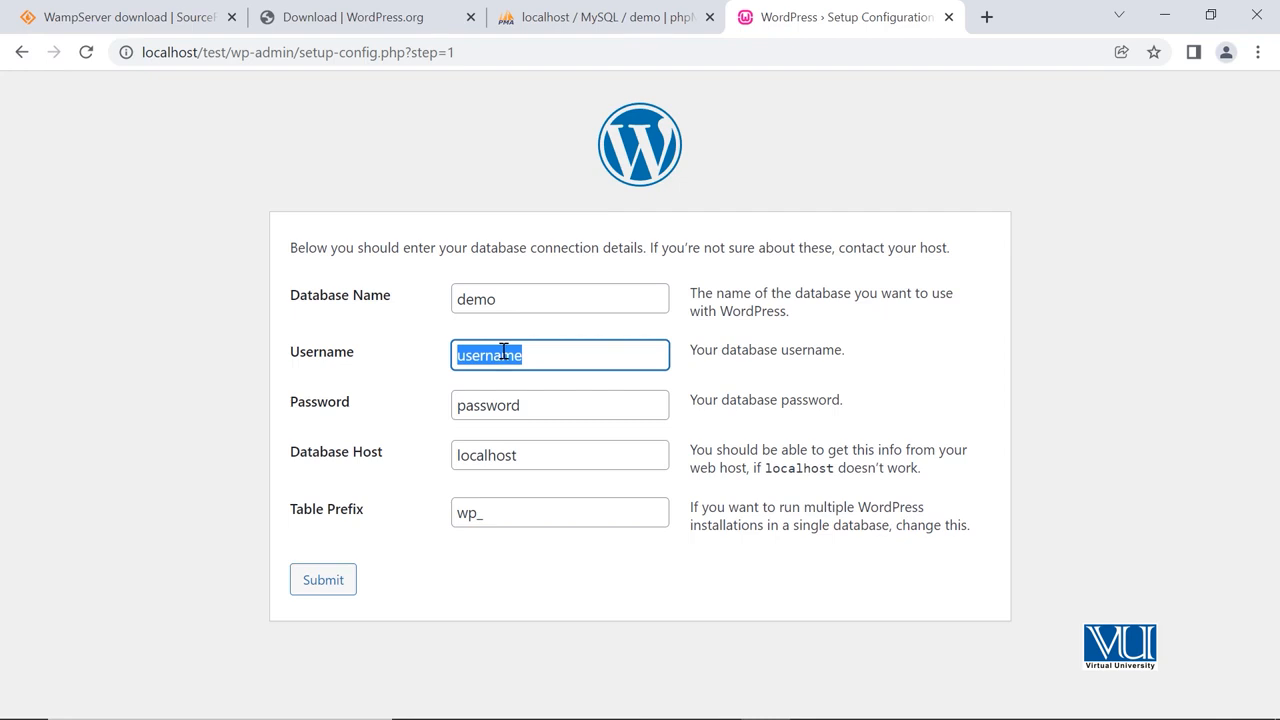
text(r)
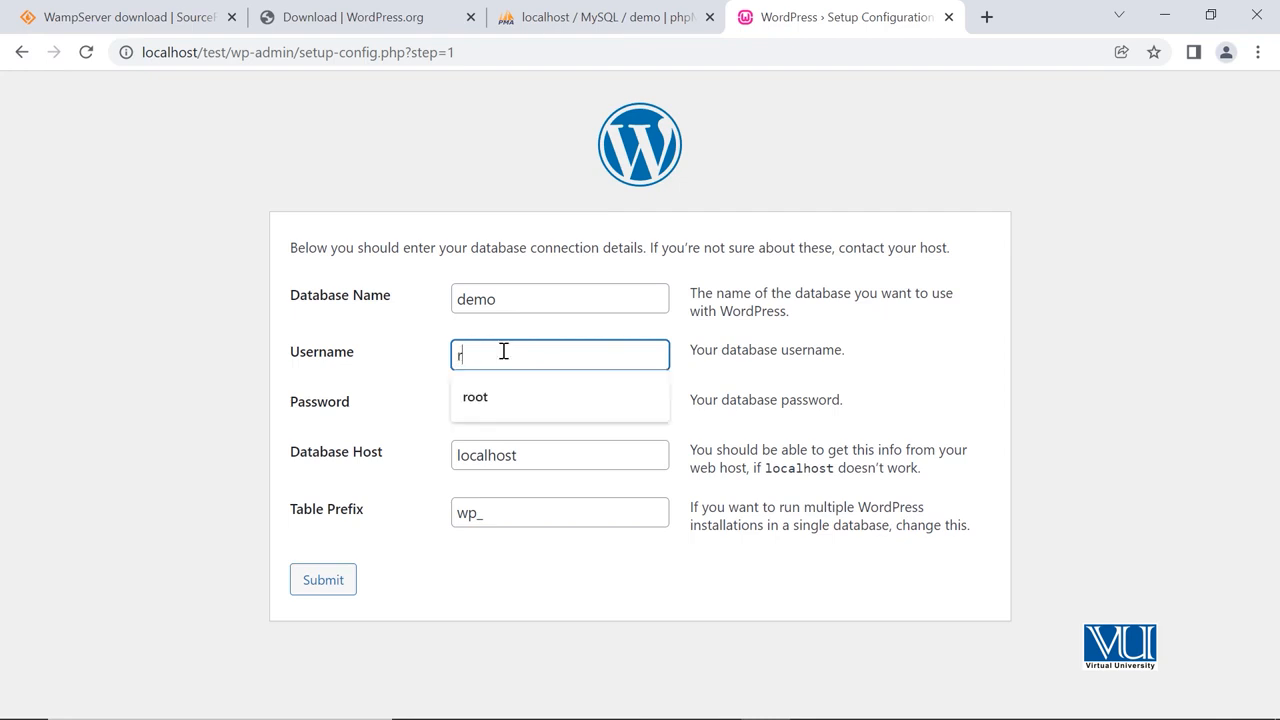
text(oot)
double_click(526, 406)
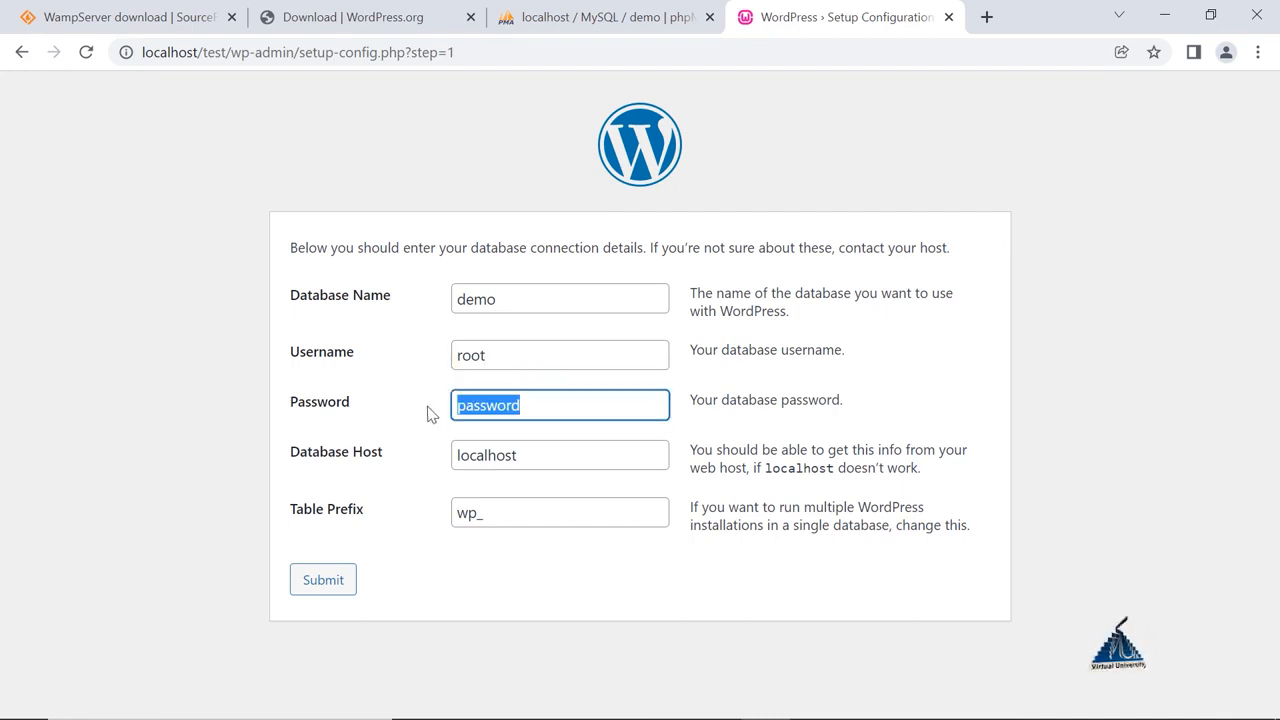
key(BackSpace)
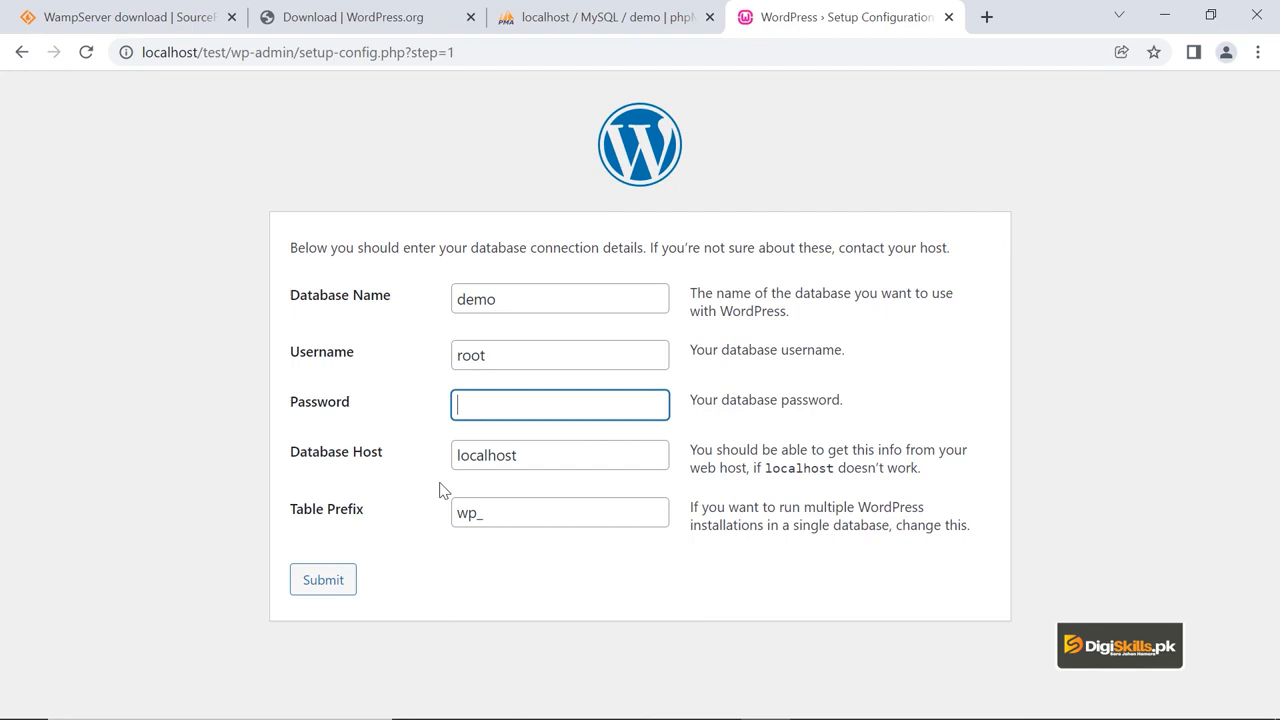
double_click(516, 454)
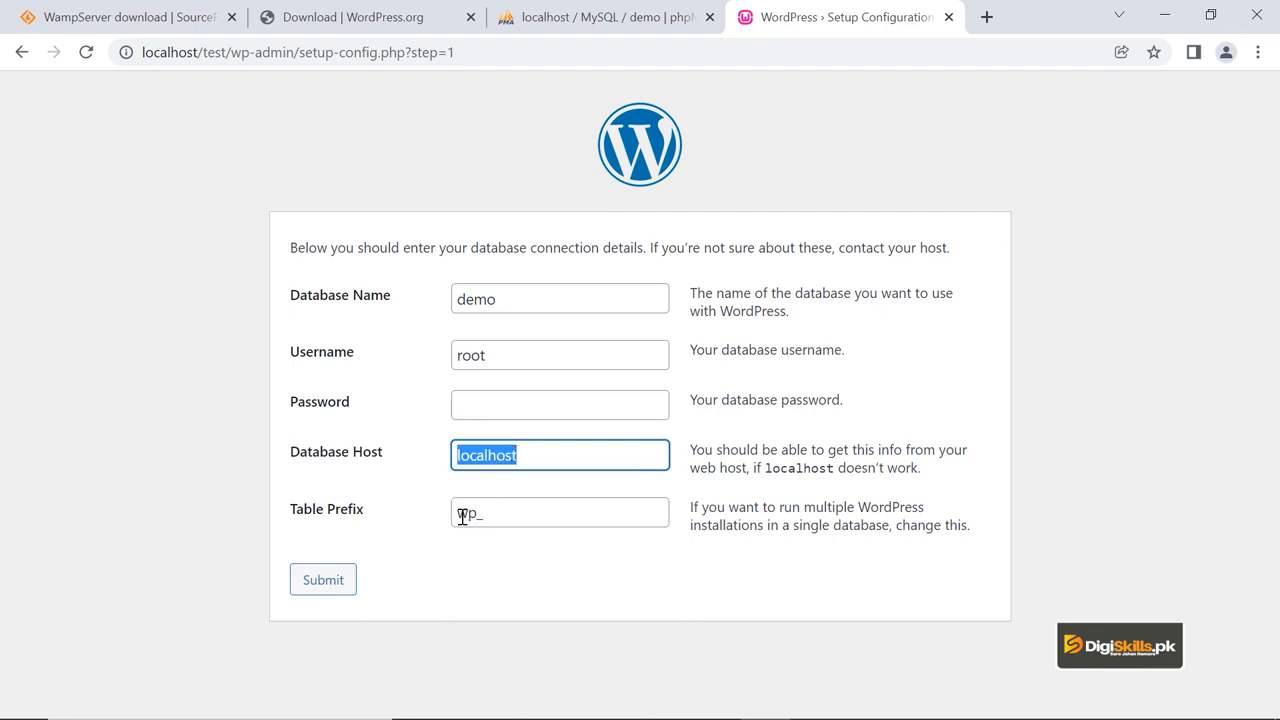
click(476, 512)
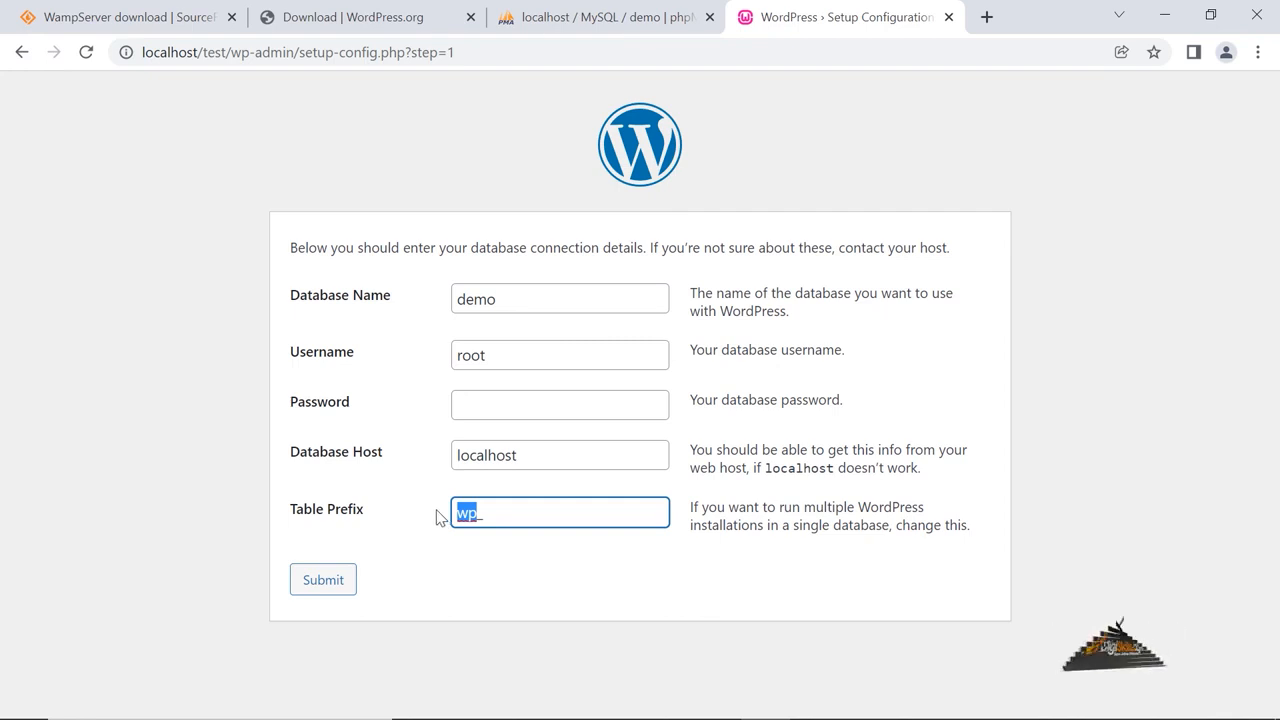
text(tdmbe_)
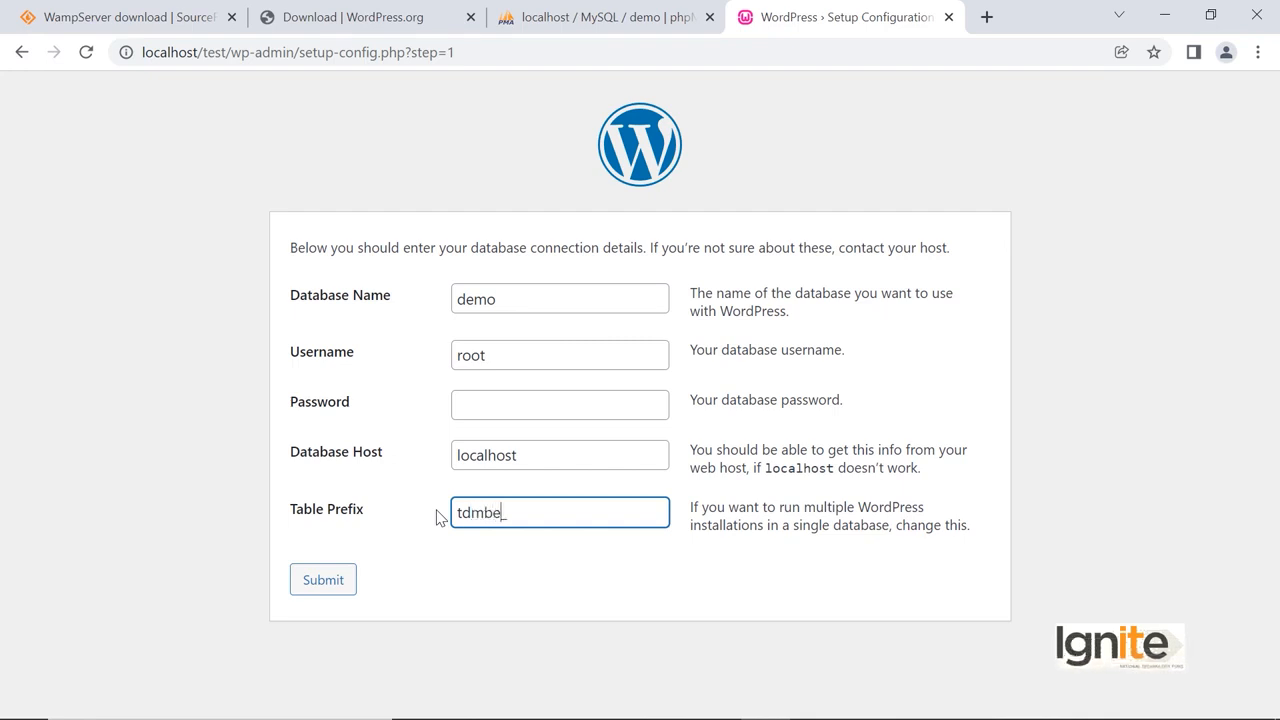
click(331, 586)
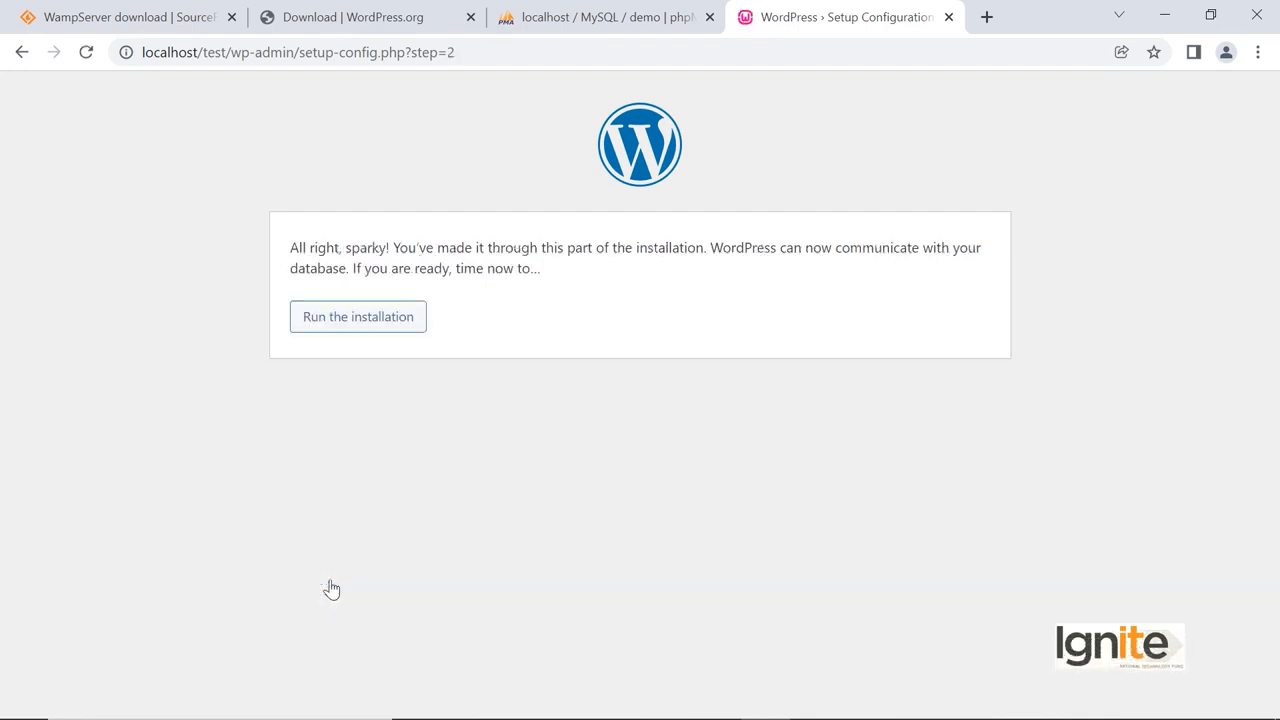
Run the installation with site title Testing Zone, an admin username and the generated password.
click(362, 317)
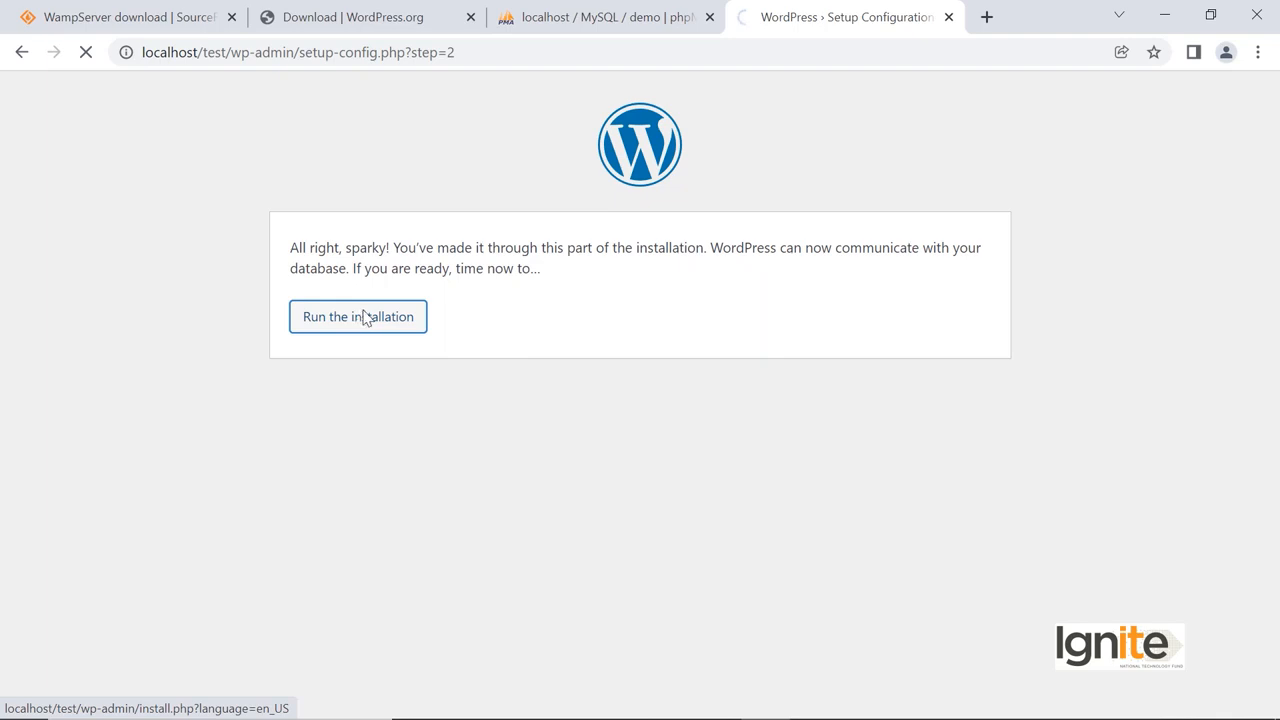
click(487, 281)
click(494, 320)
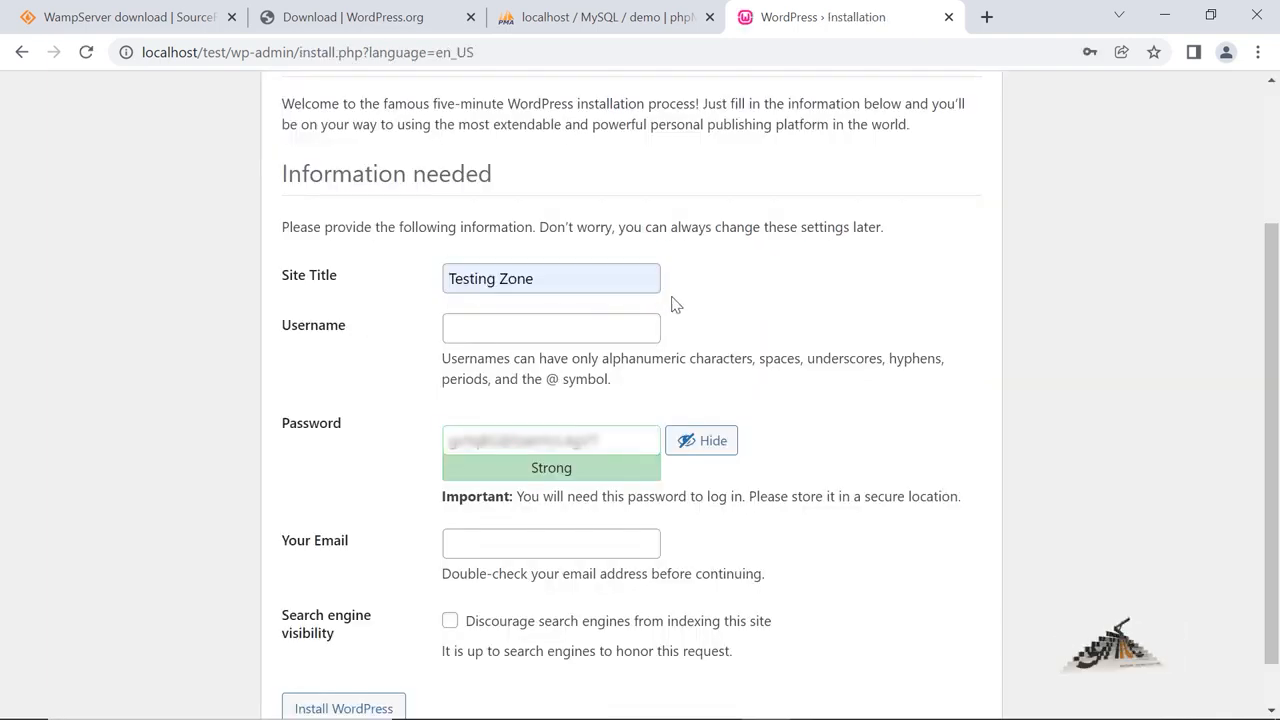
click(574, 318)
click(410, 328)
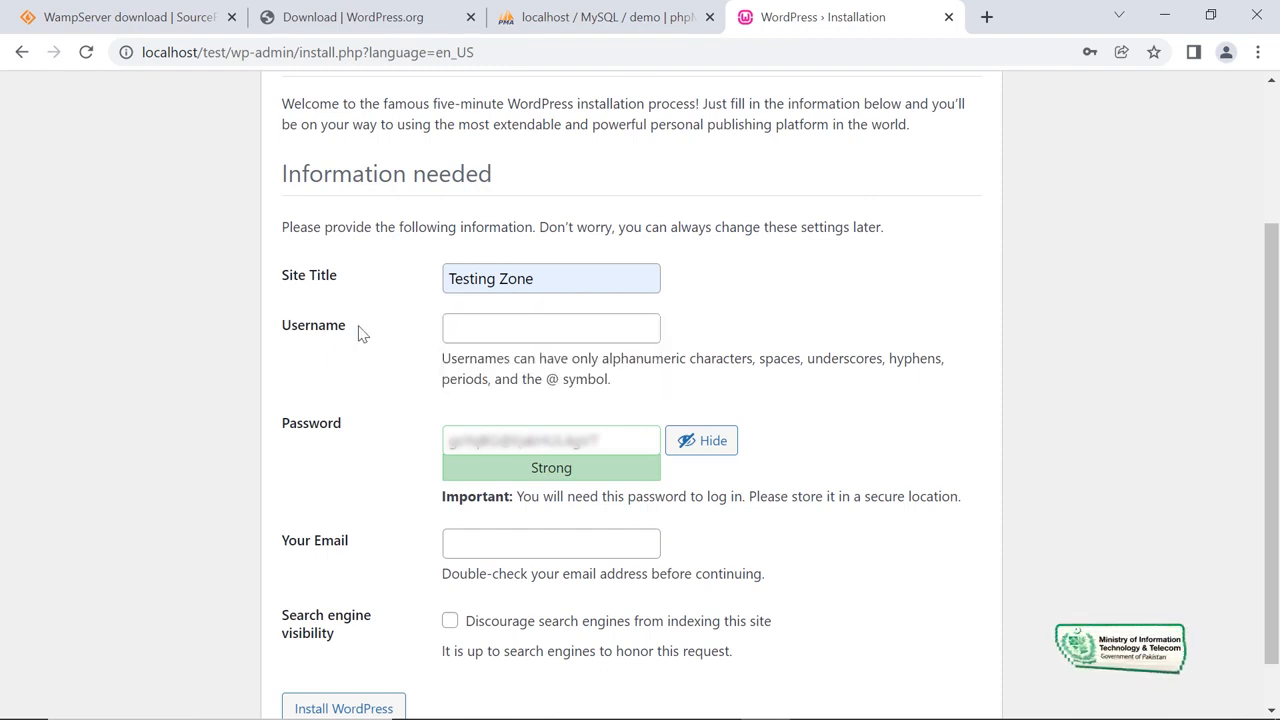
click(454, 316)
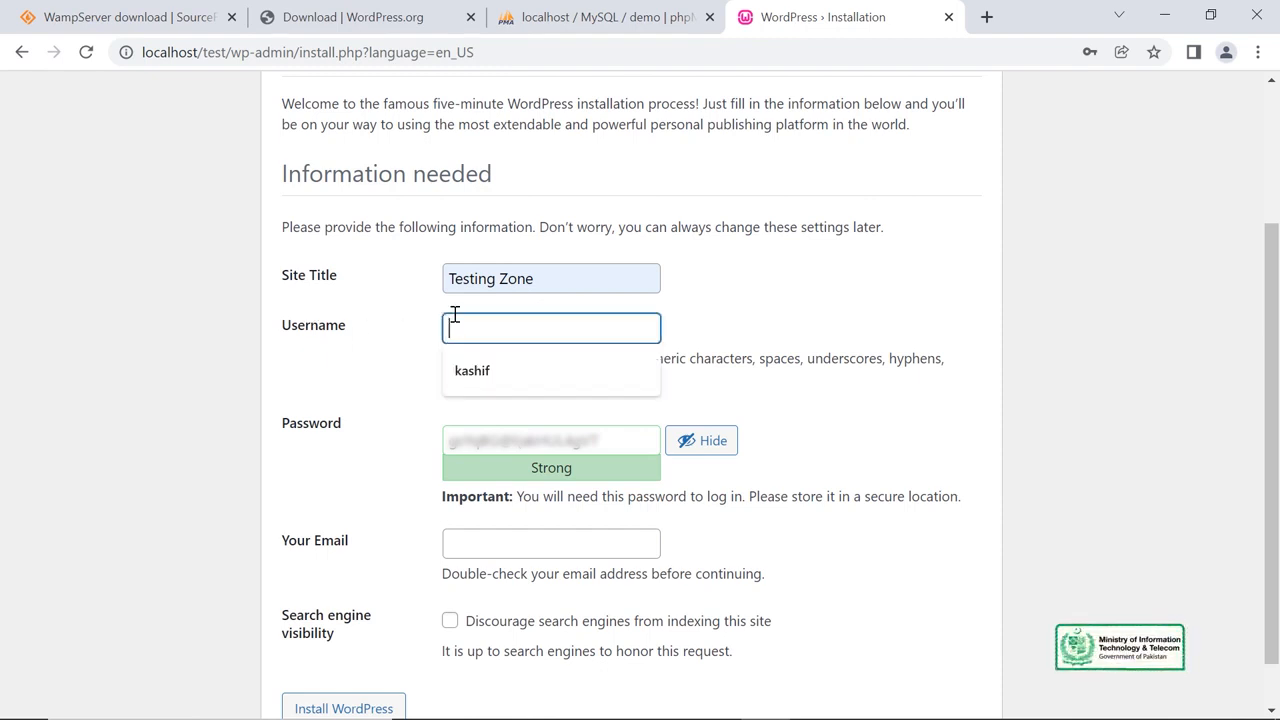
text(kashif)
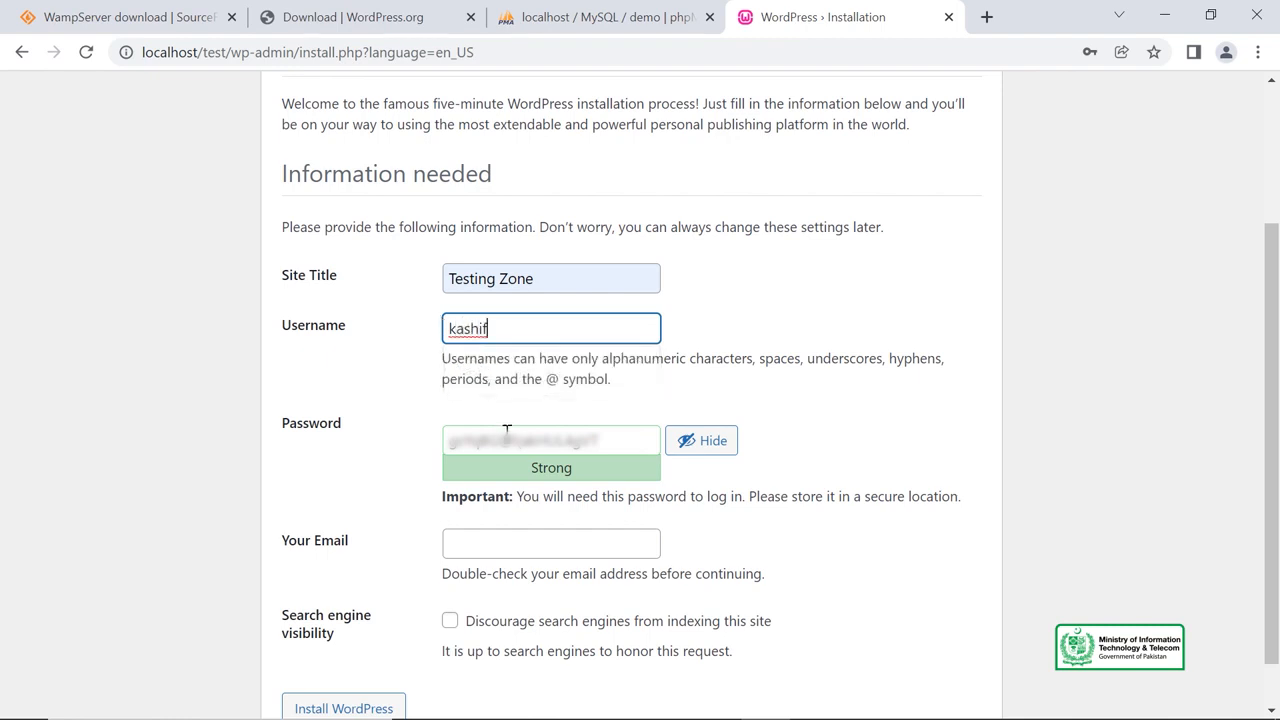
click(507, 430)
click(672, 440)
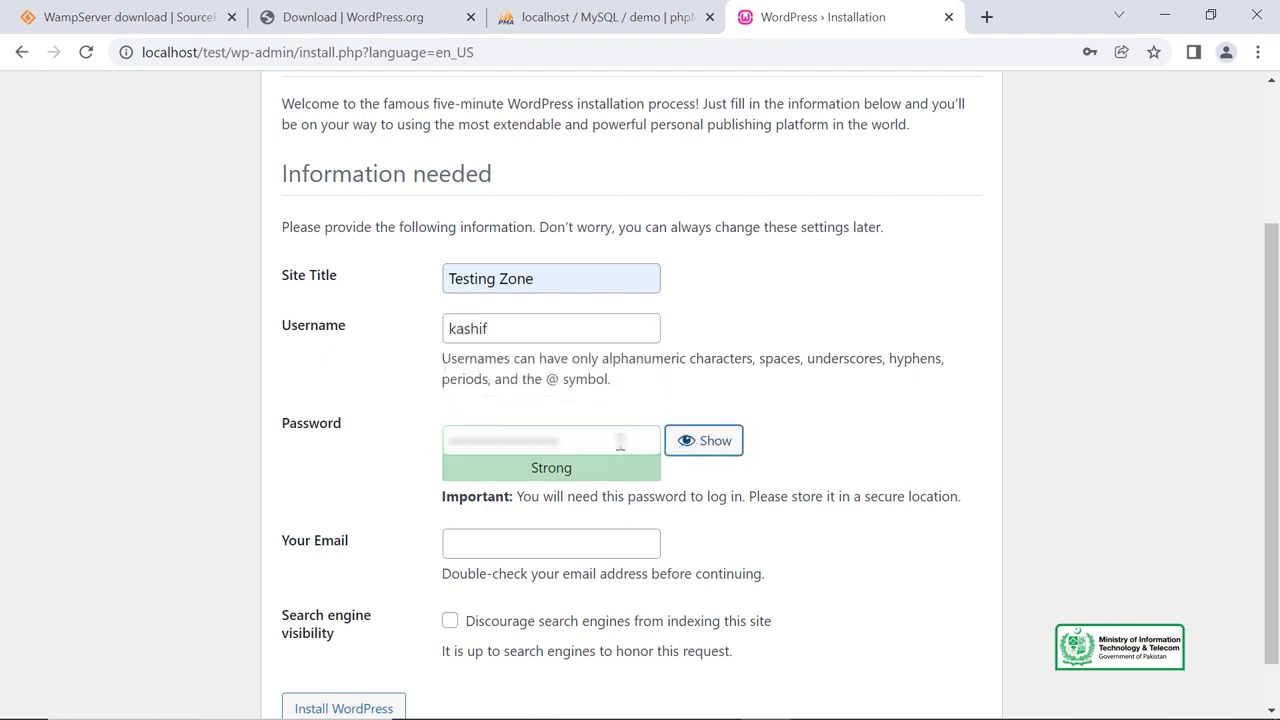
click(704, 442)
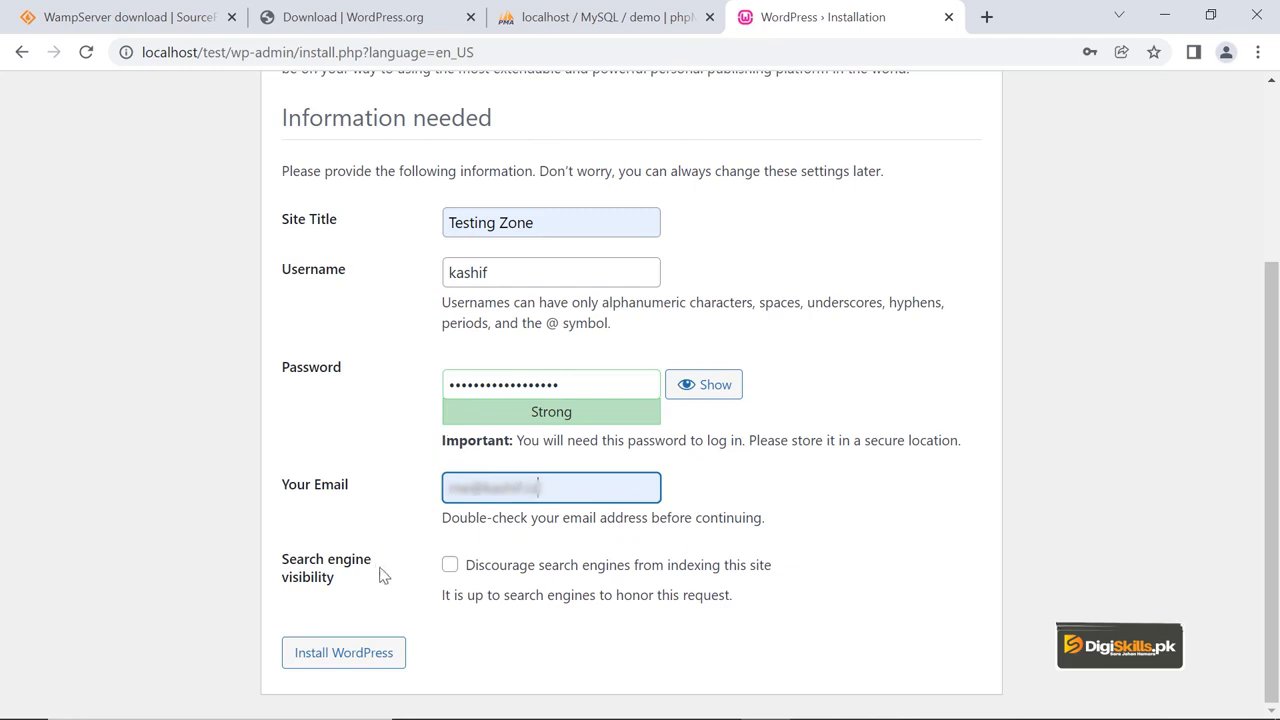
click(362, 667)
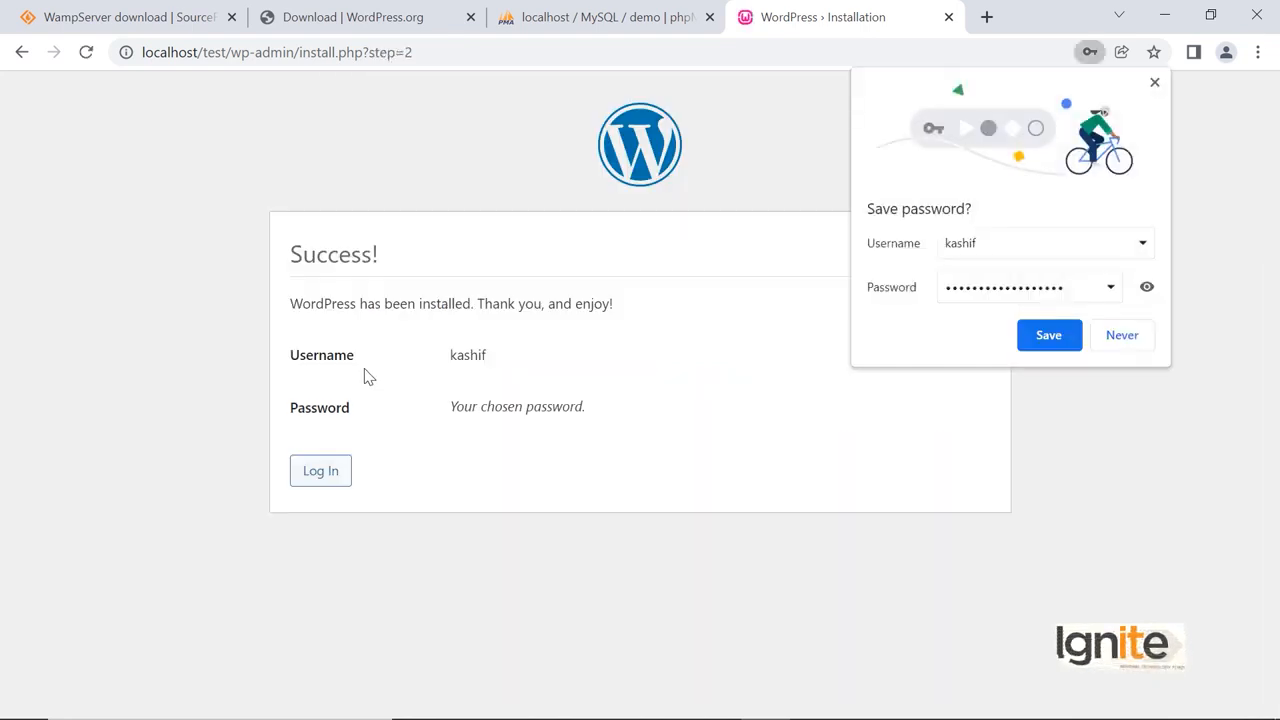
Save the admin password in Chrome and go to the Testing Zone login page.
click(1050, 335)
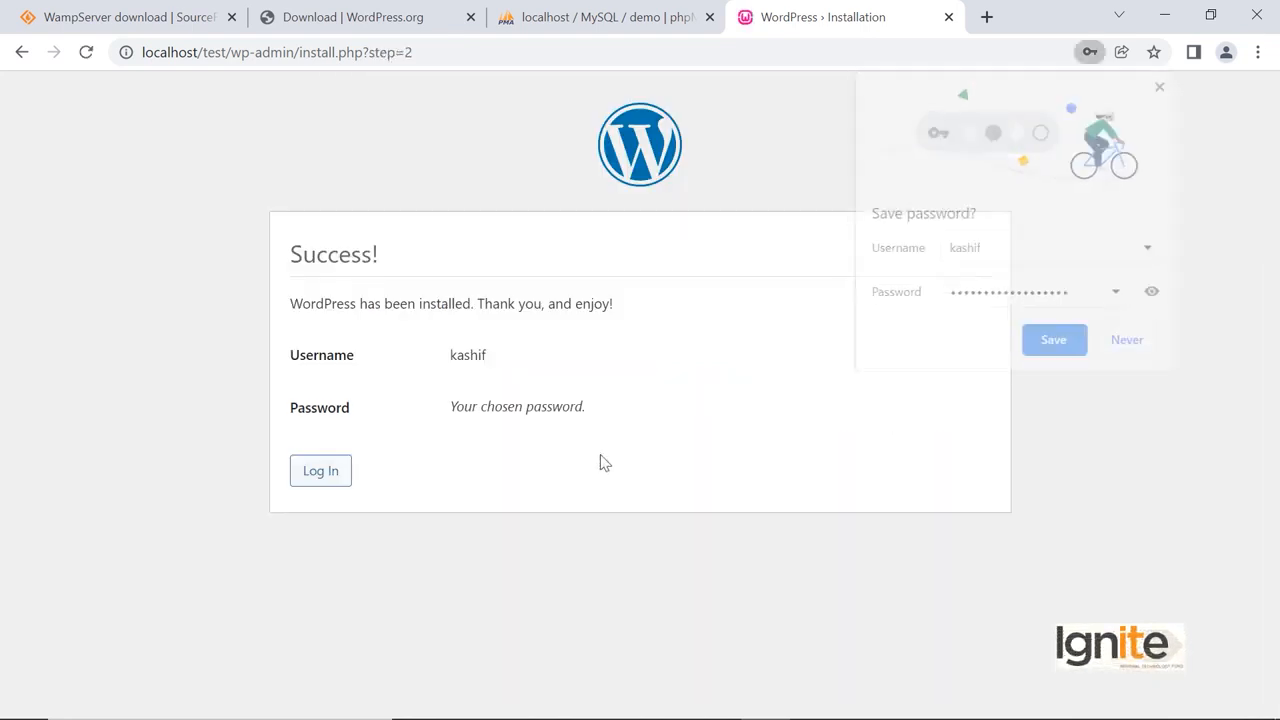
click(318, 472)
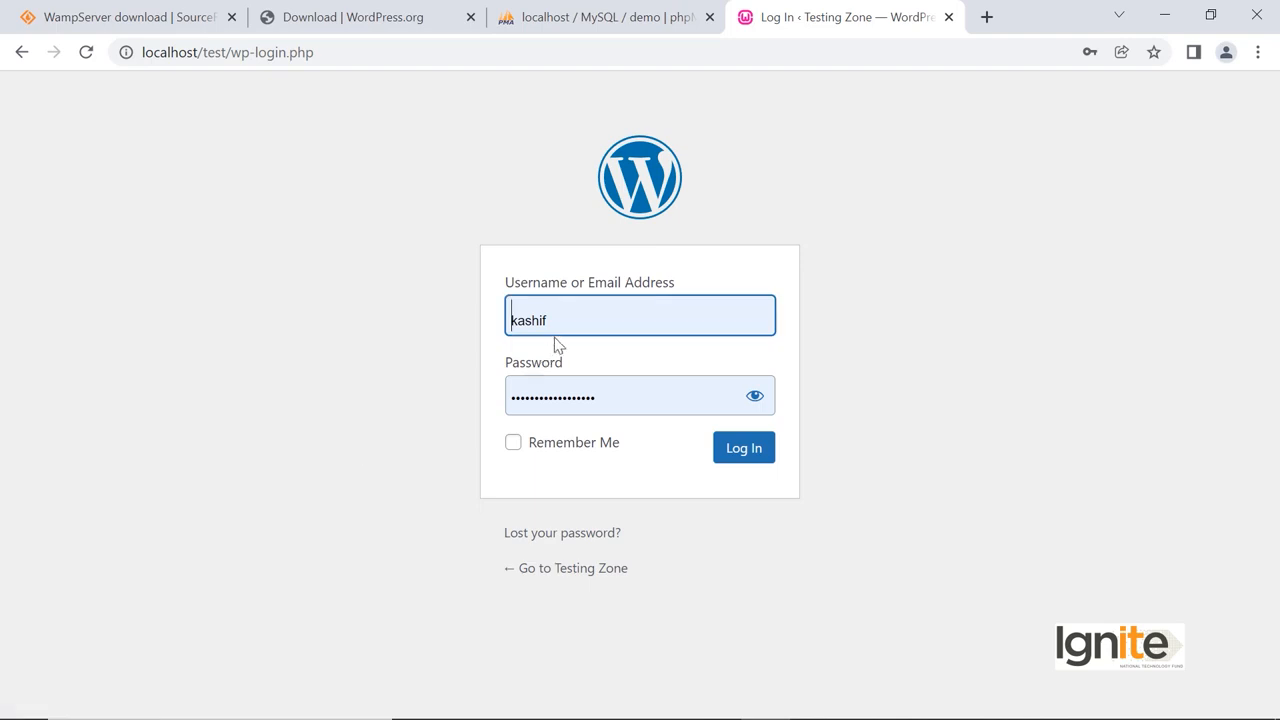
double_click(555, 394)
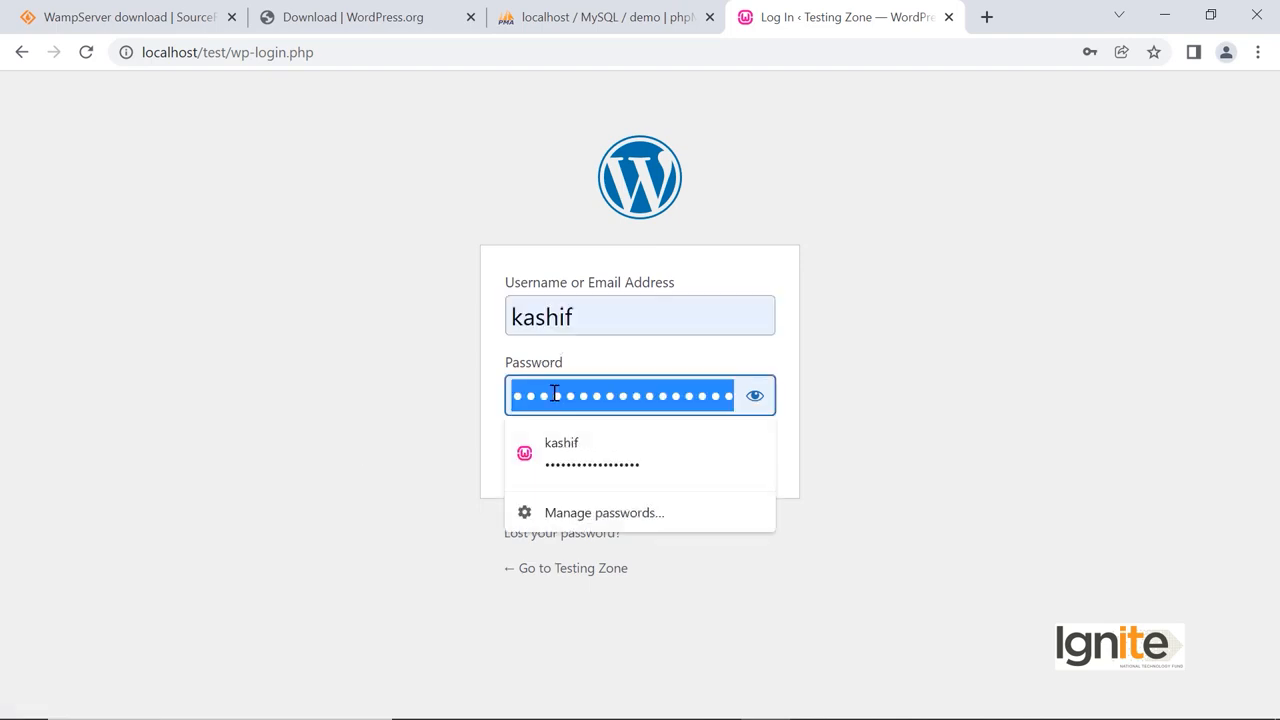
click(326, 402)
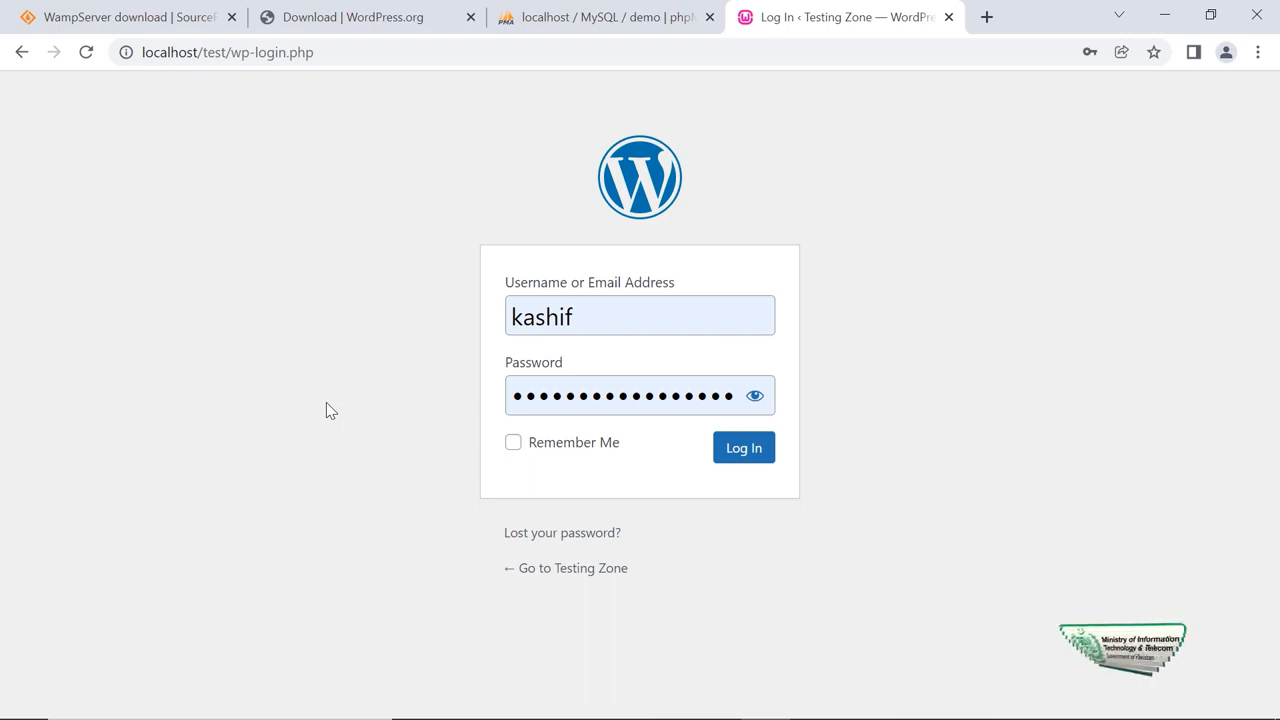